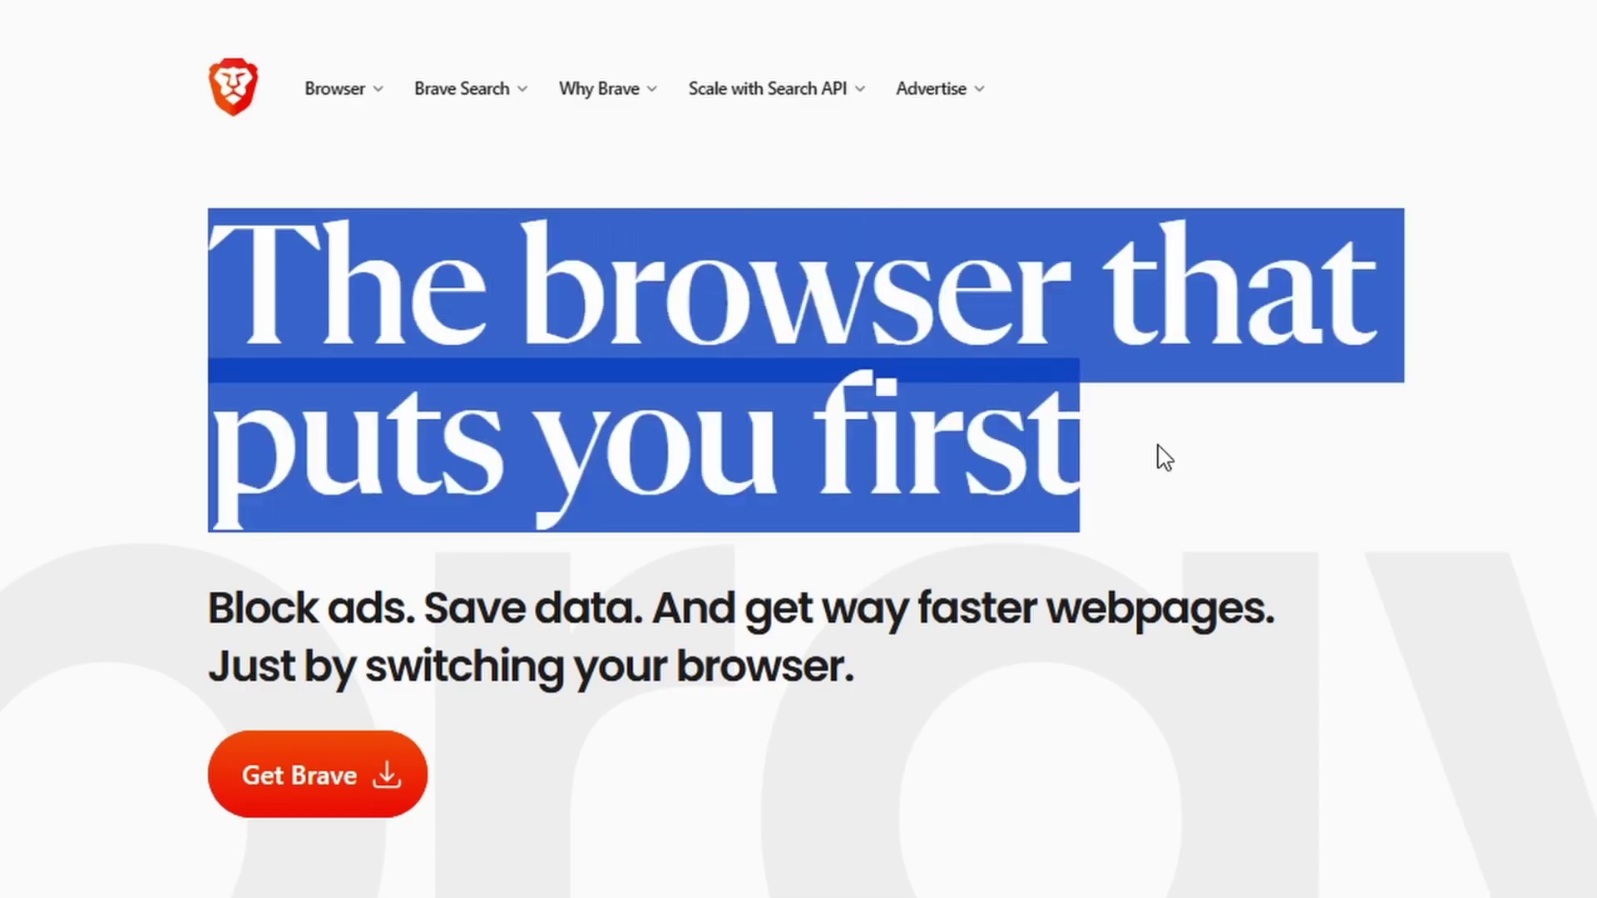
# Read brave.com's 'The browser that puts you first' headline, Private search section and four comparison cards
pyautogui.click(1404, 463)
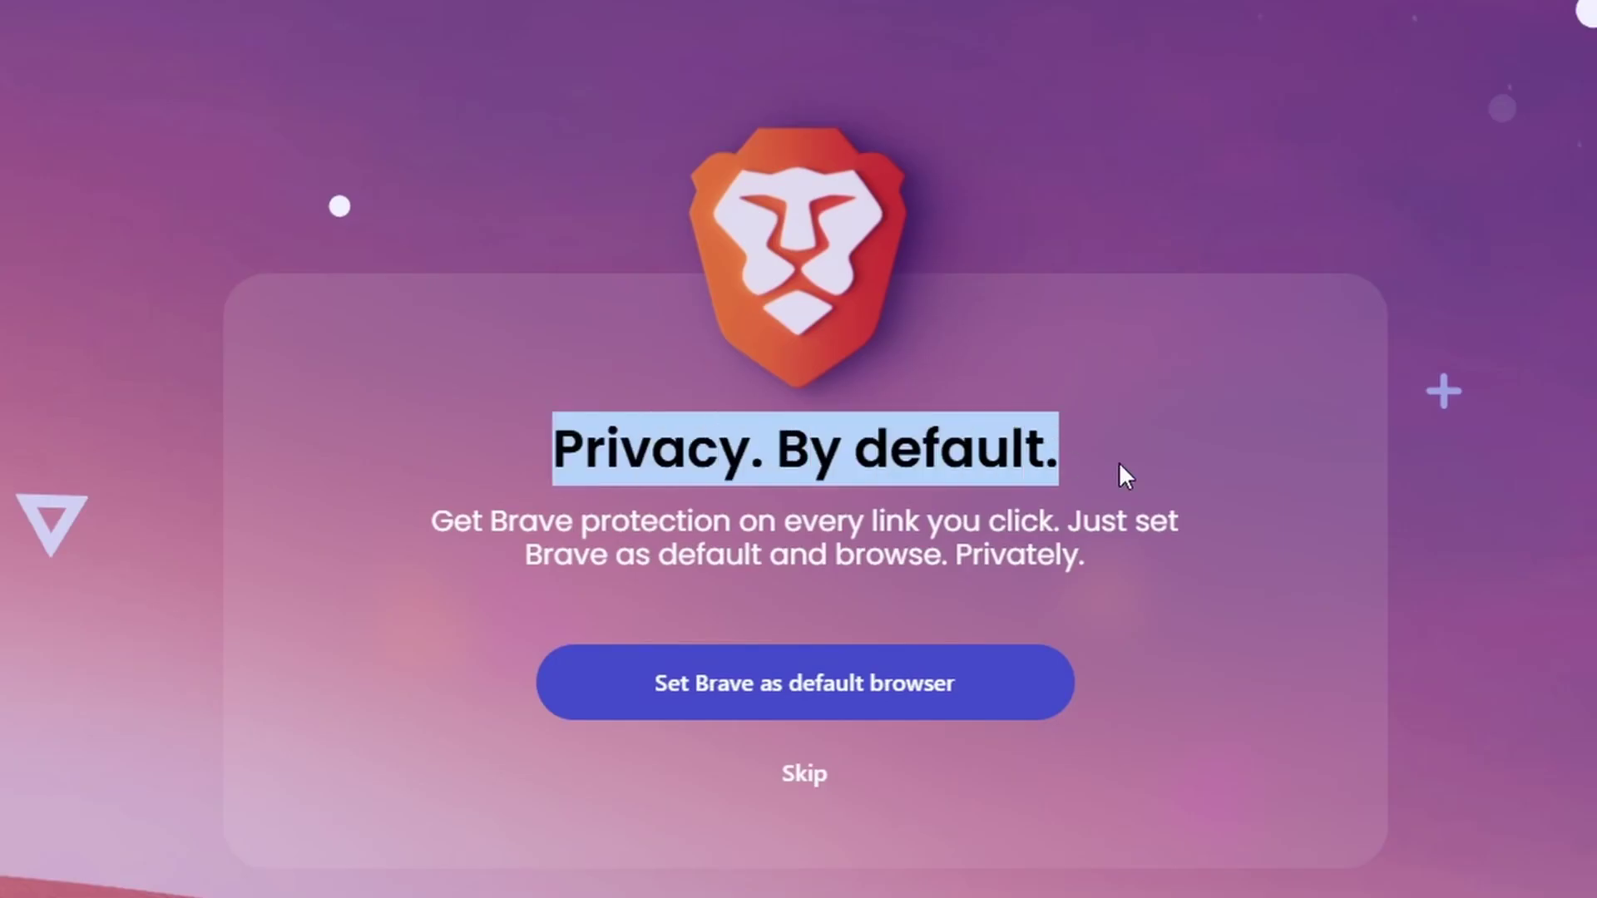
pyautogui.click(1119, 474)
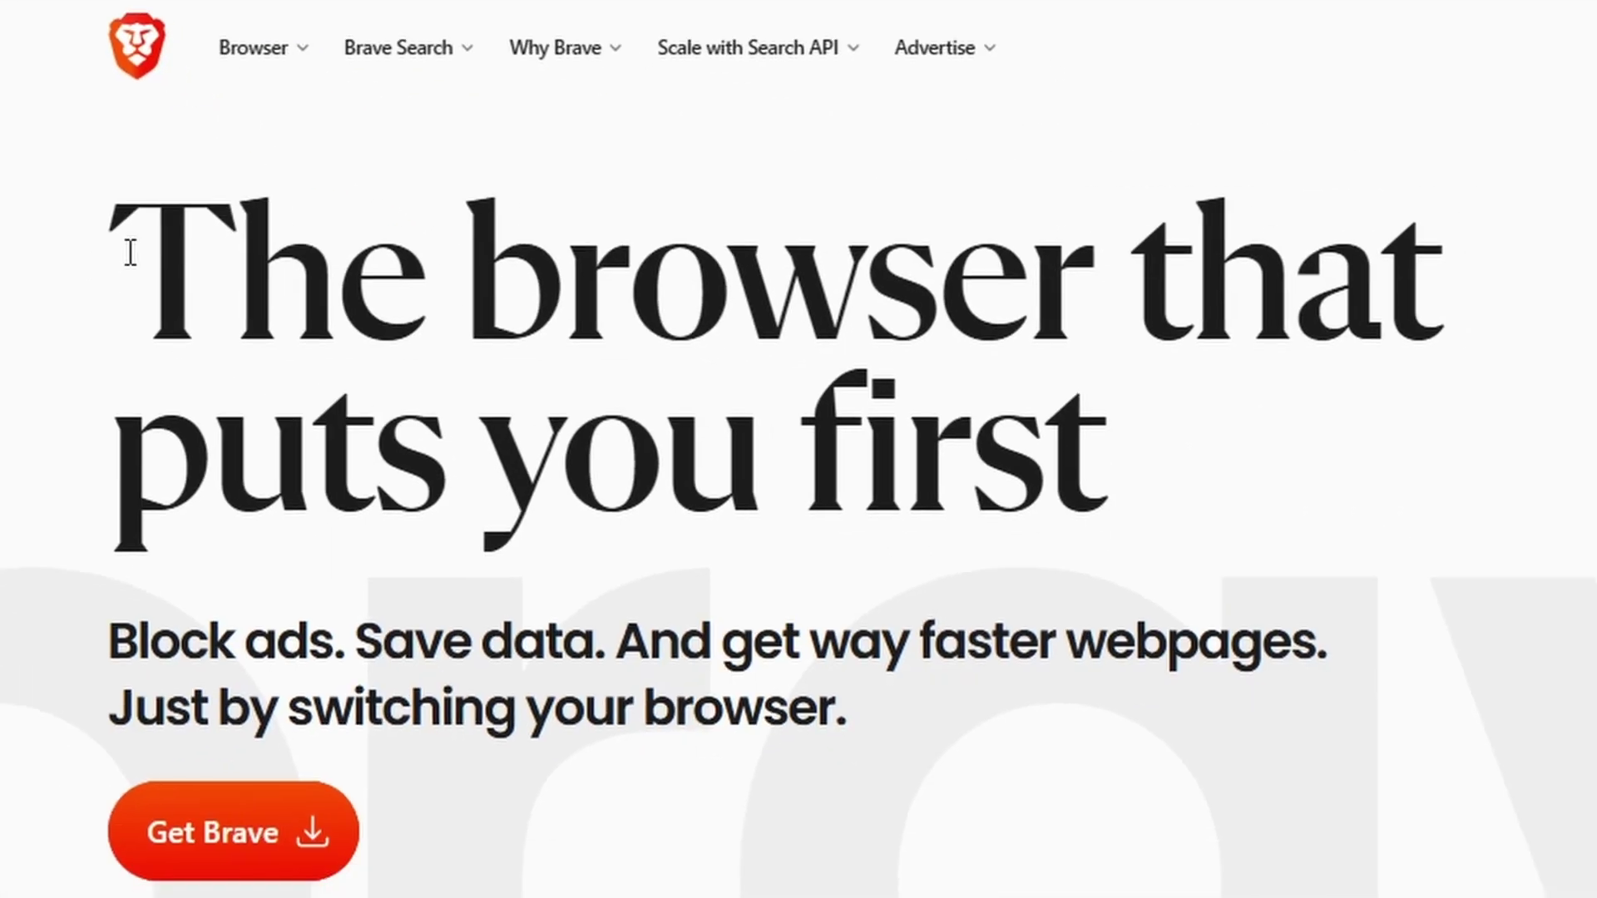
pyautogui.moveTo(128, 253); pyautogui.dragTo(1169, 491)
pyautogui.click(1493, 502)
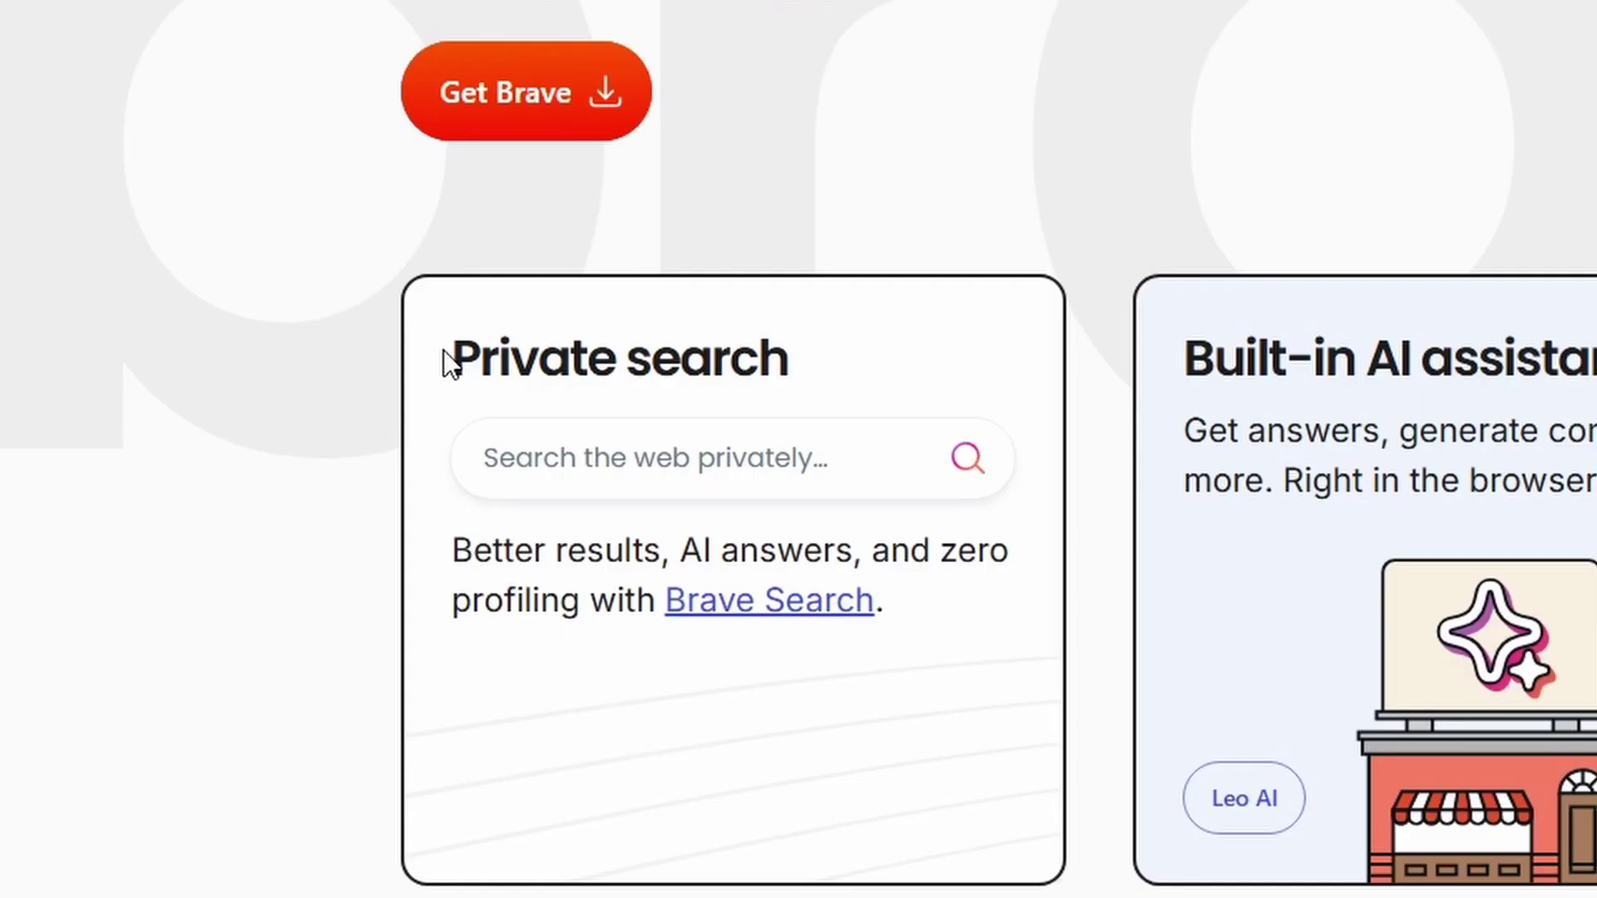
pyautogui.moveTo(449, 363); pyautogui.dragTo(873, 371)
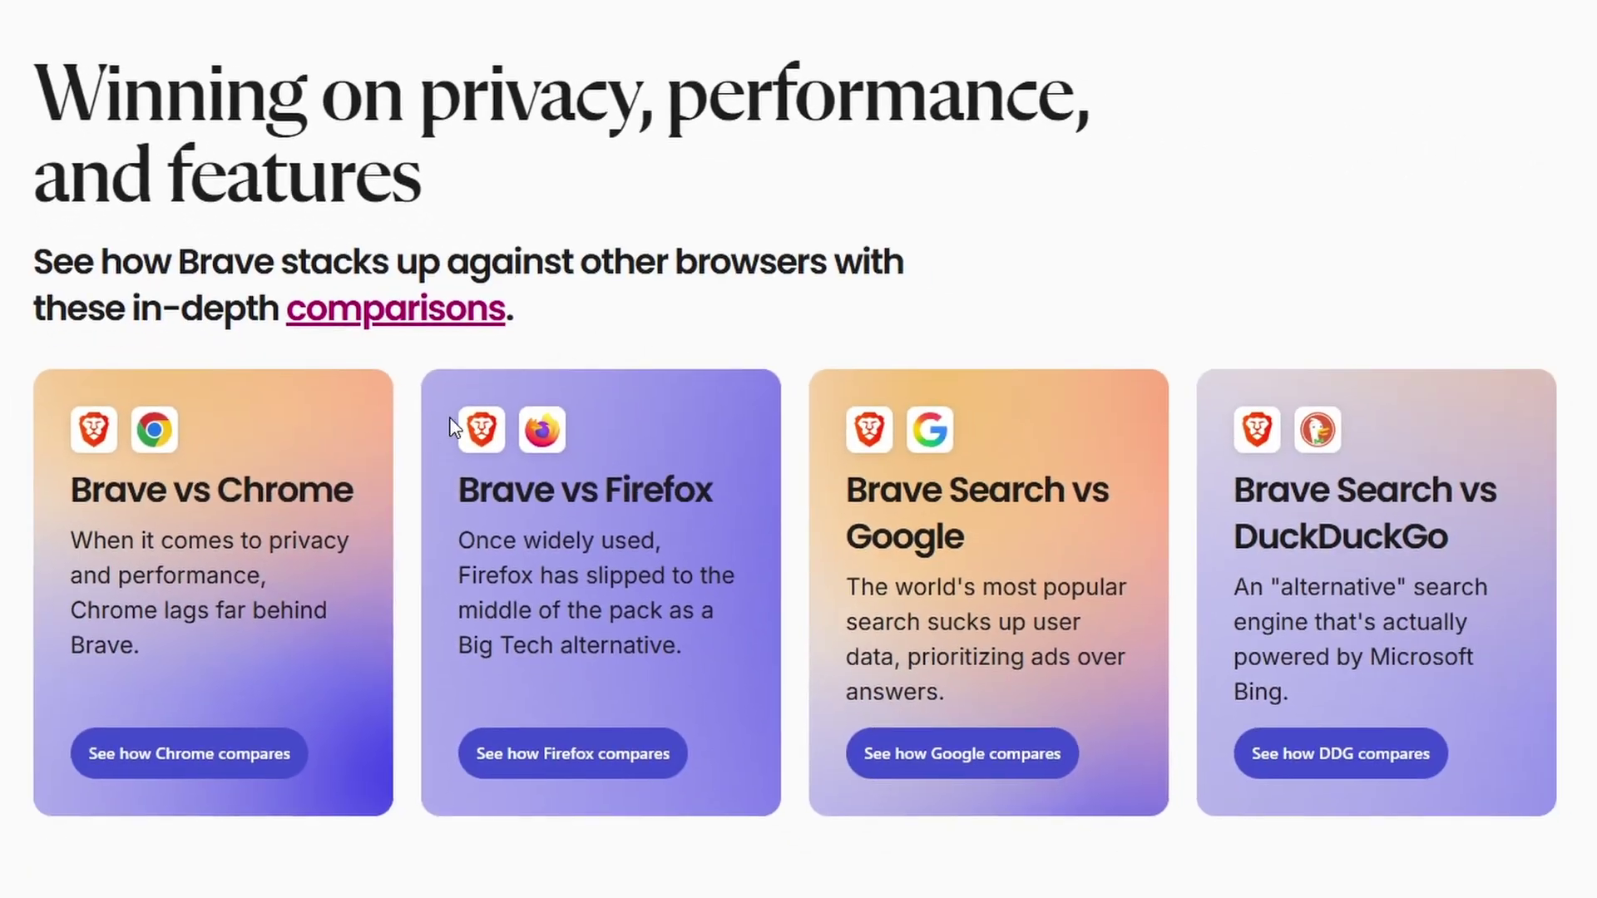
pyautogui.moveTo(41, 468); pyautogui.dragTo(1444, 691)
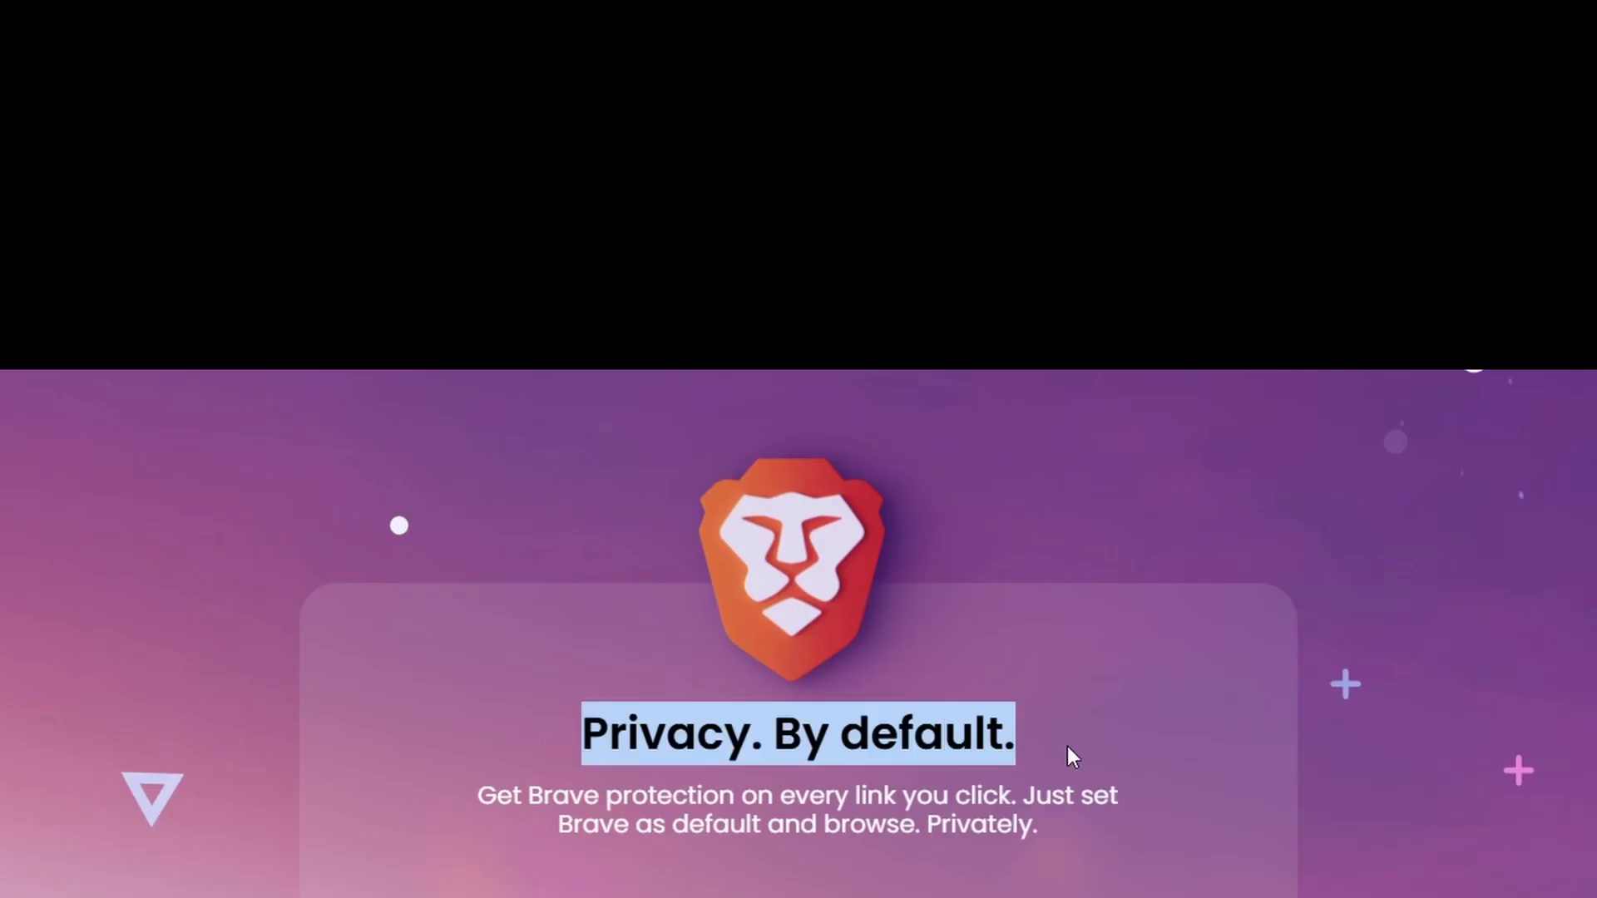
# Skip making Brave the default browser and skip importing settings from another browser
pyautogui.tripleClick(1076, 469)
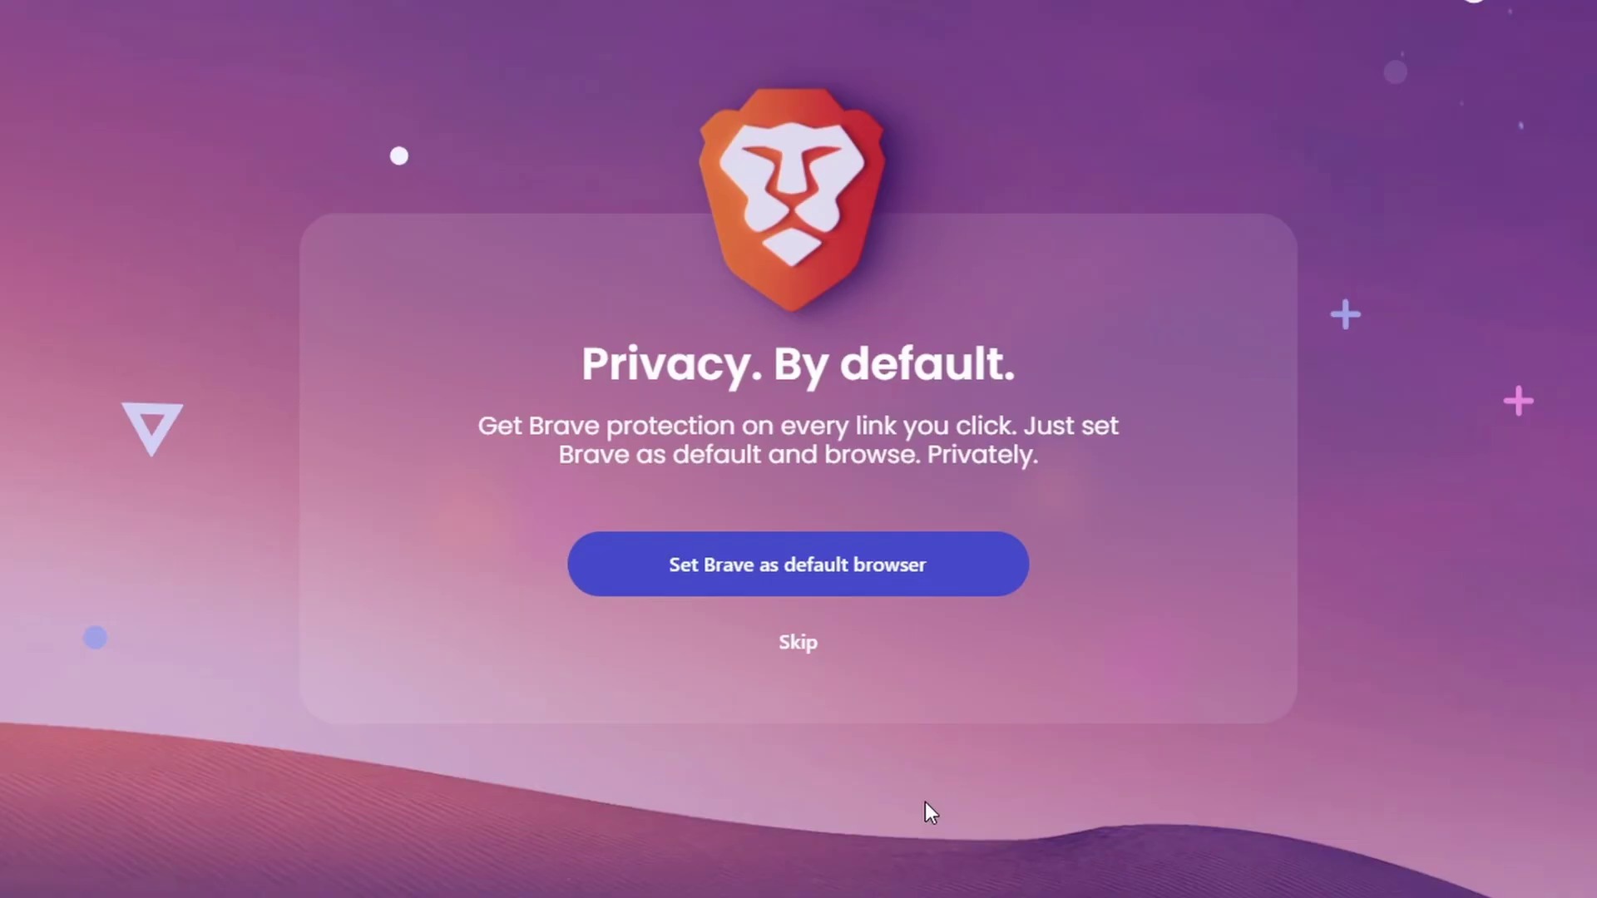
pyautogui.click(792, 657)
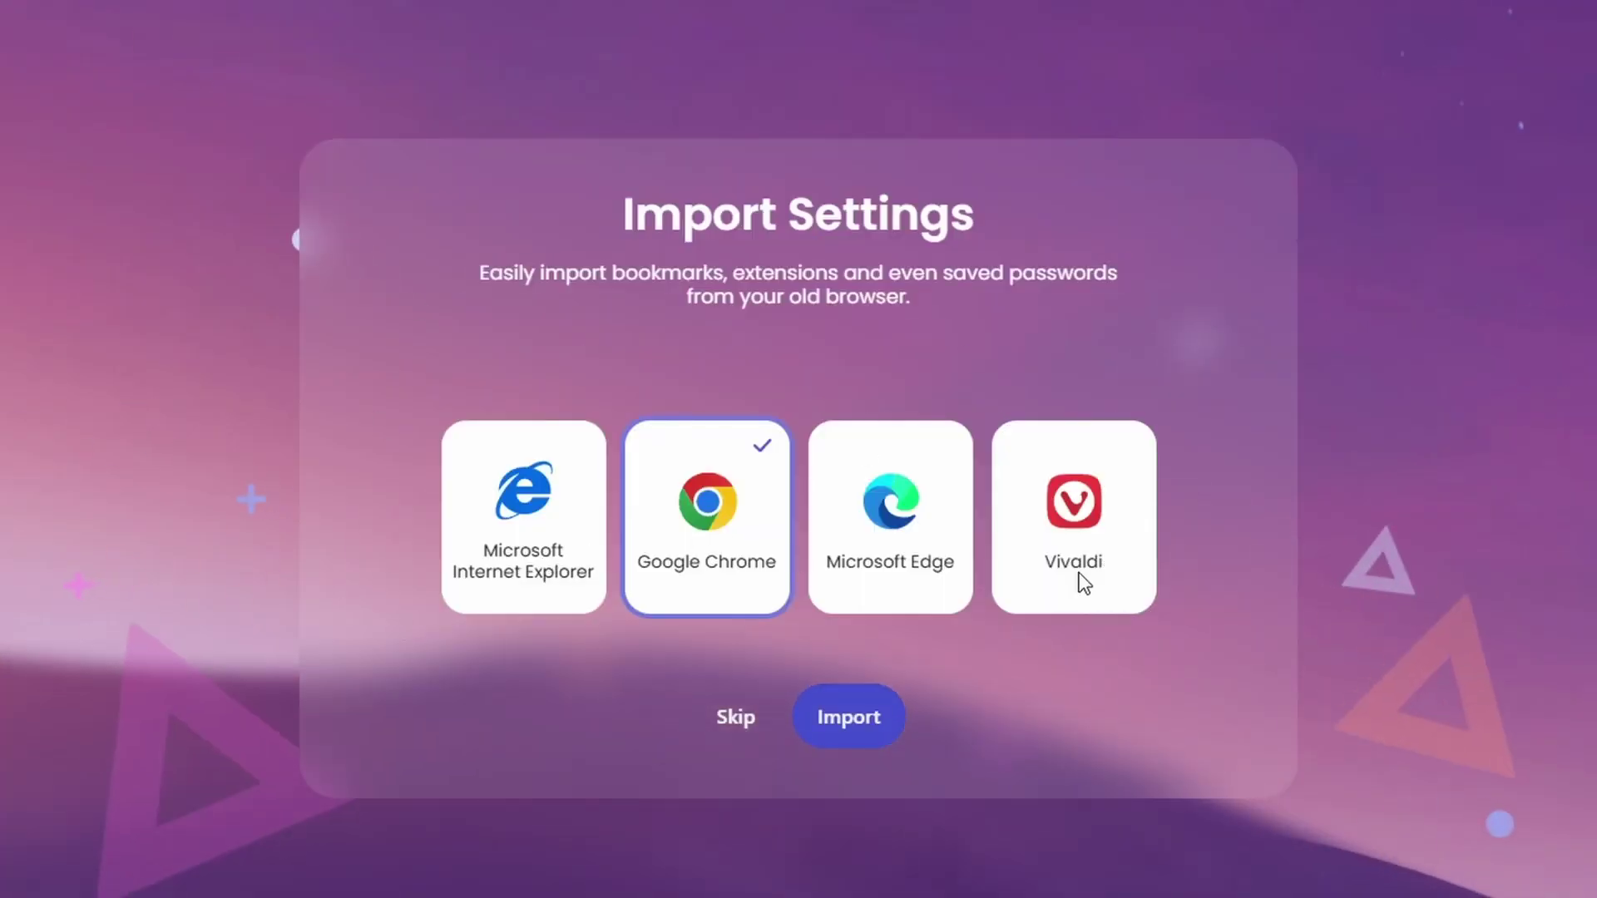
pyautogui.click(735, 717)
# Decline joining Web Discovery for now and review the two reporting checkbox descriptions
pyautogui.tripleClick(906, 370)
pyautogui.tripleClick(892, 453)
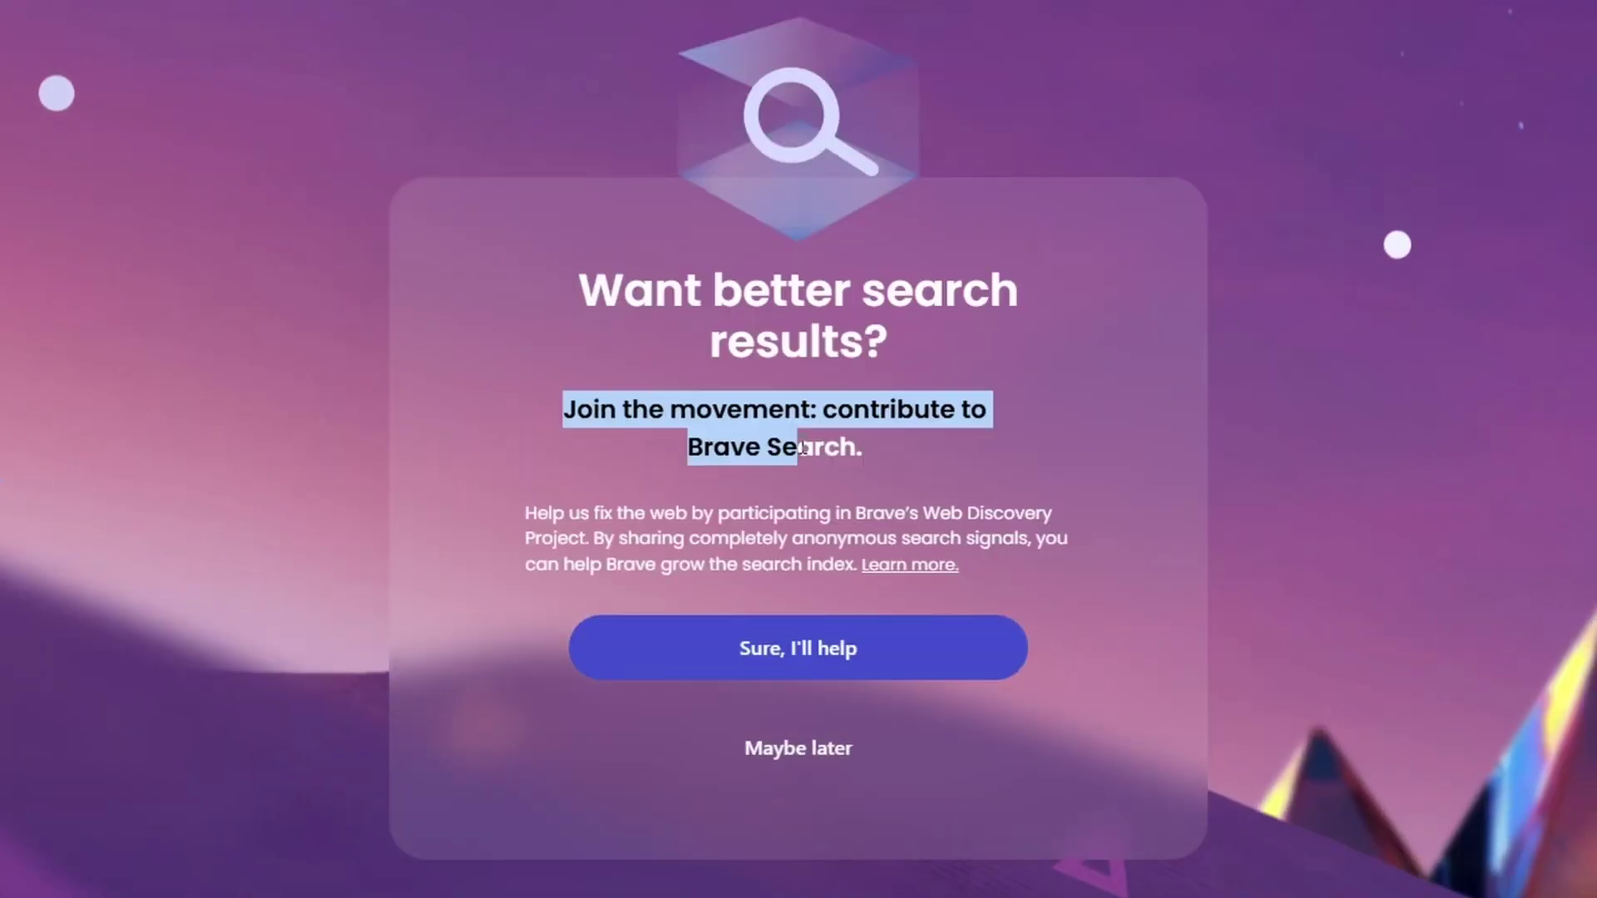
pyautogui.click(790, 666)
pyautogui.click(796, 761)
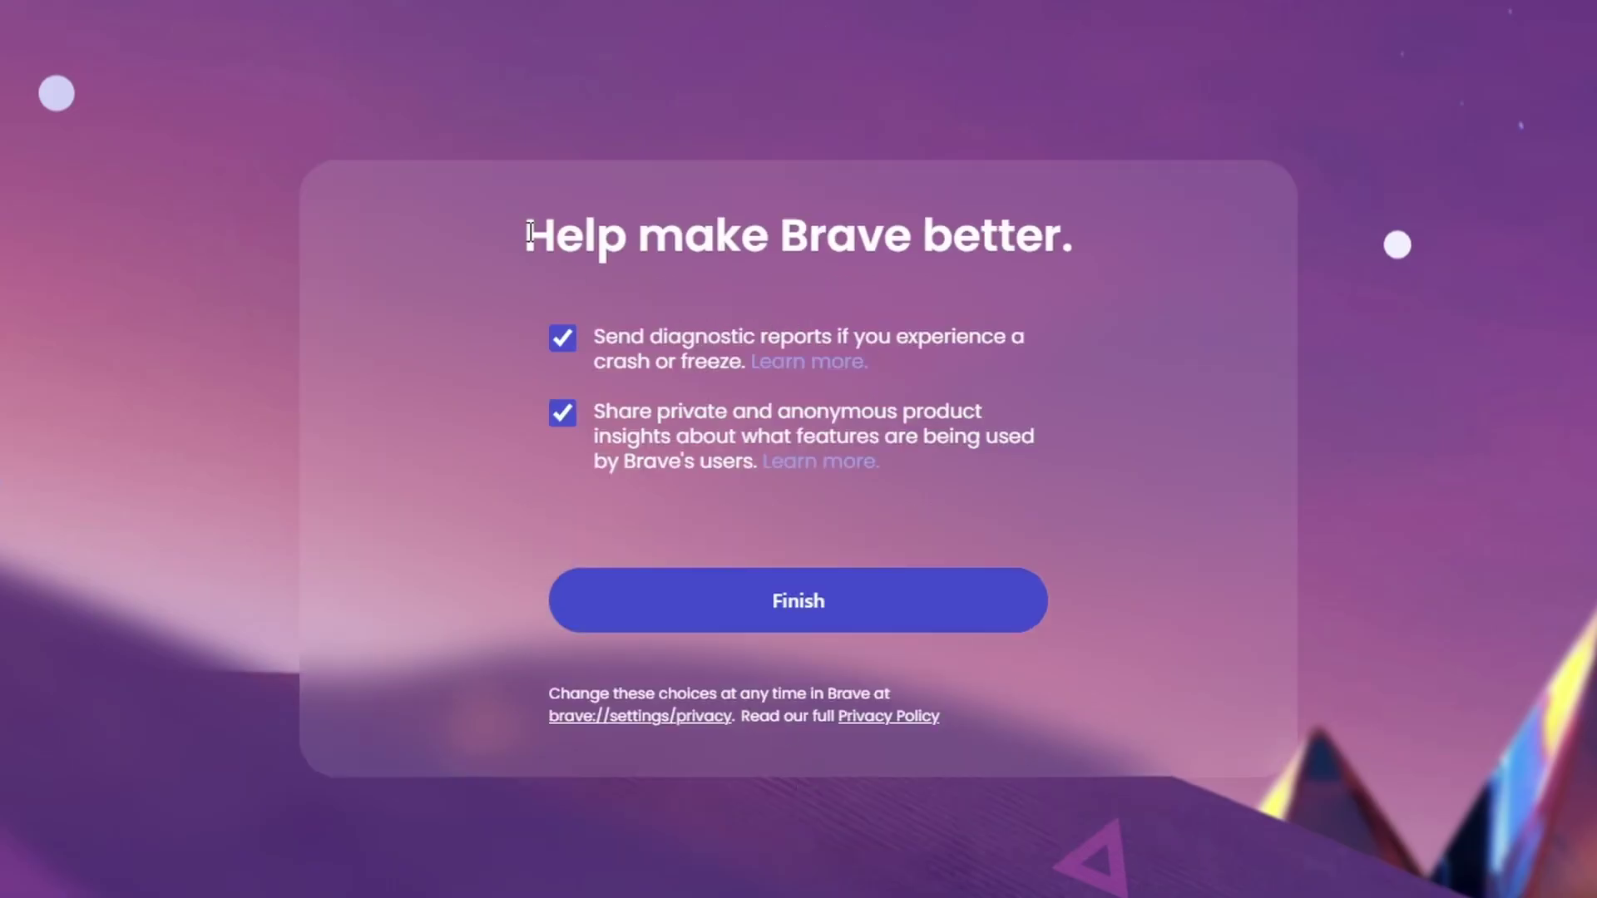
pyautogui.moveTo(586, 331); pyautogui.dragTo(782, 440)
pyautogui.click(1046, 519)
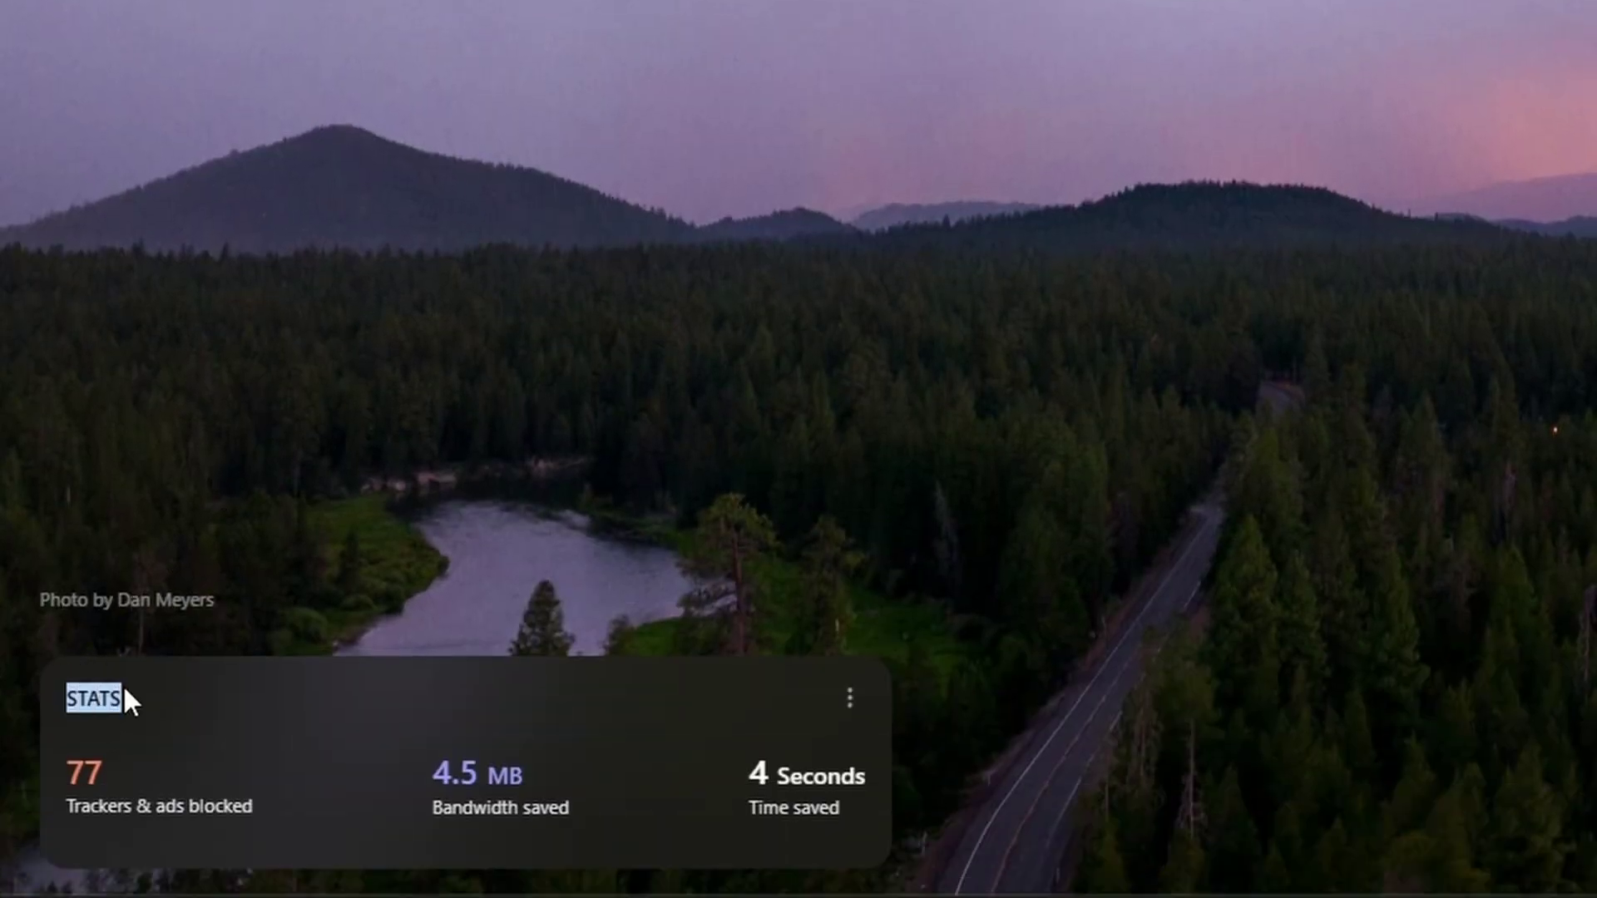
# Review the trackers, bandwidth and 4 seconds saved stats, then switch the widget card to Brave Talk
pyautogui.click(129, 692)
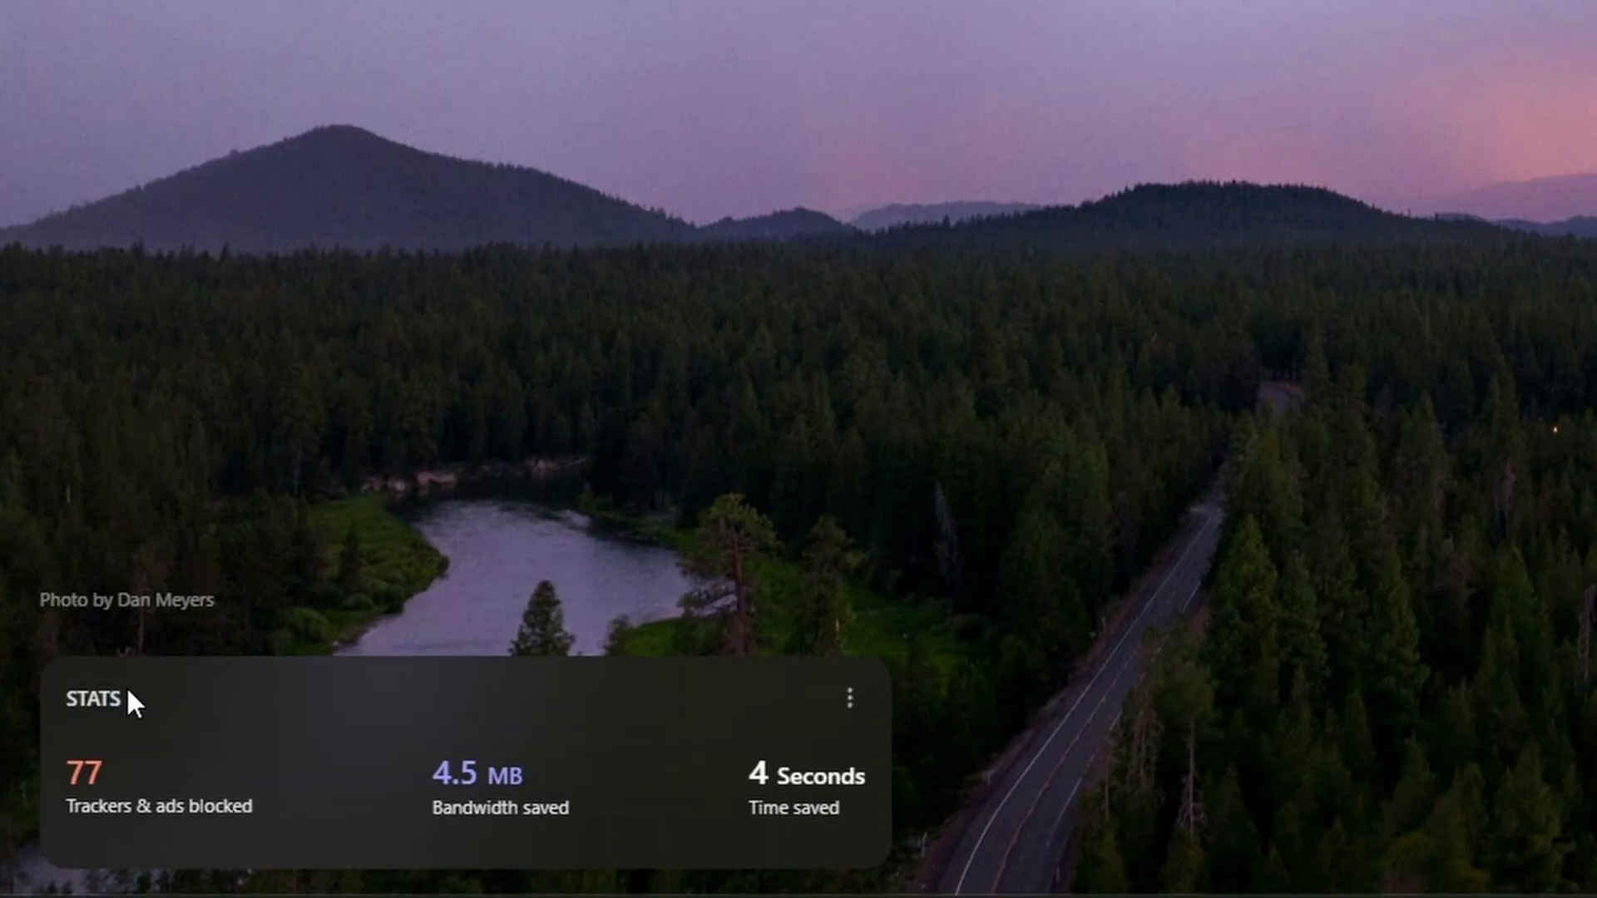
pyautogui.click(266, 807)
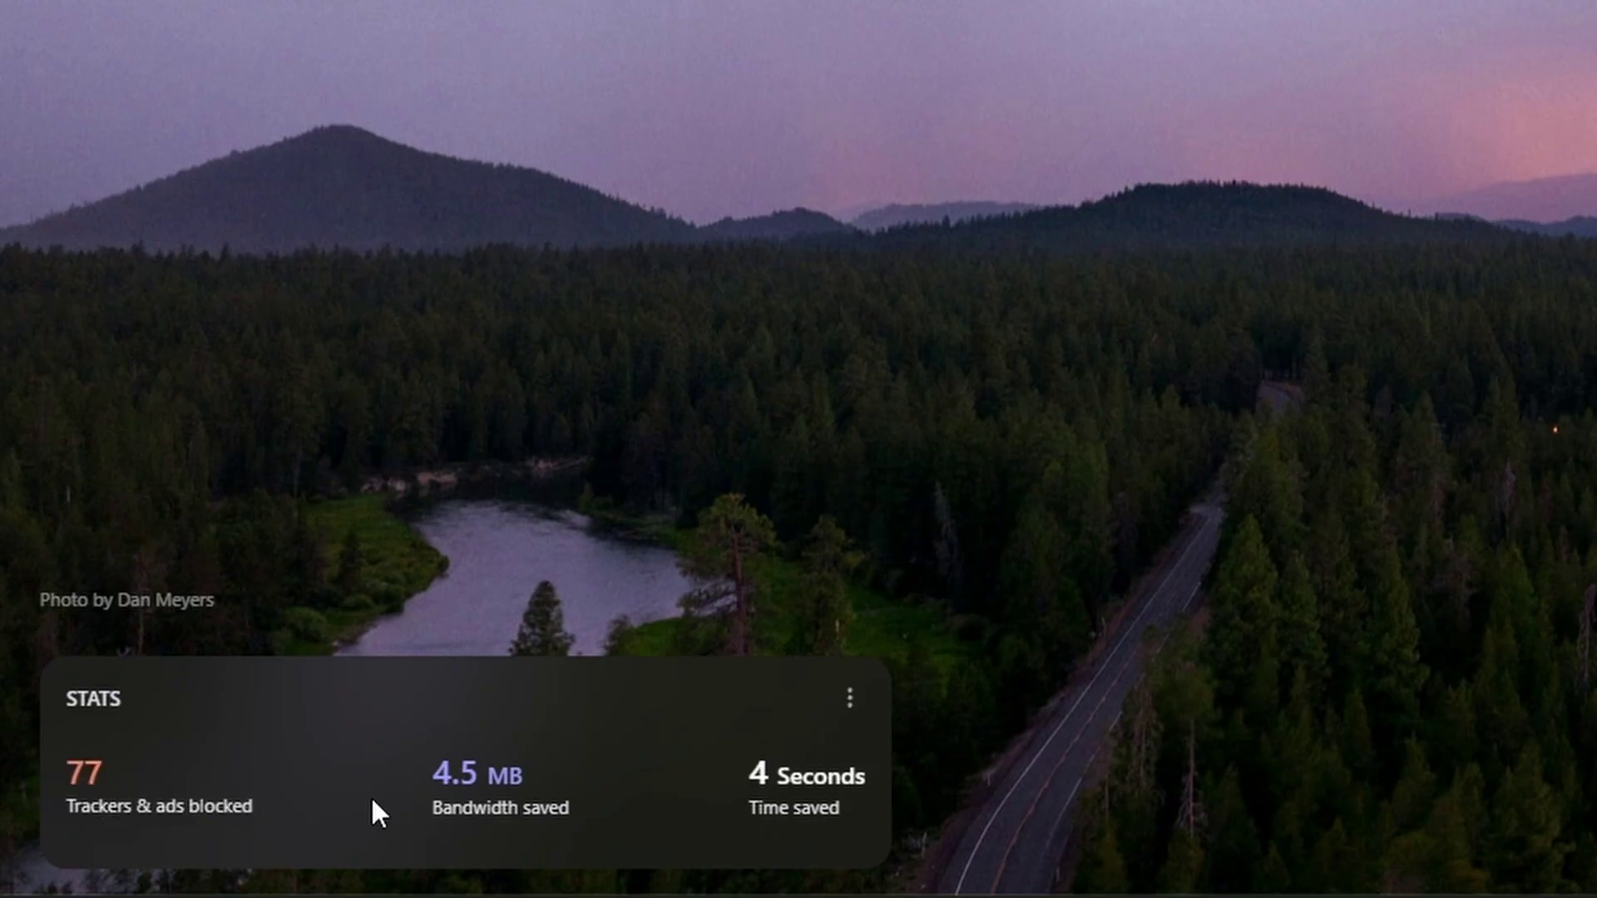
pyautogui.click(599, 811)
pyautogui.moveTo(752, 767); pyautogui.dragTo(868, 813)
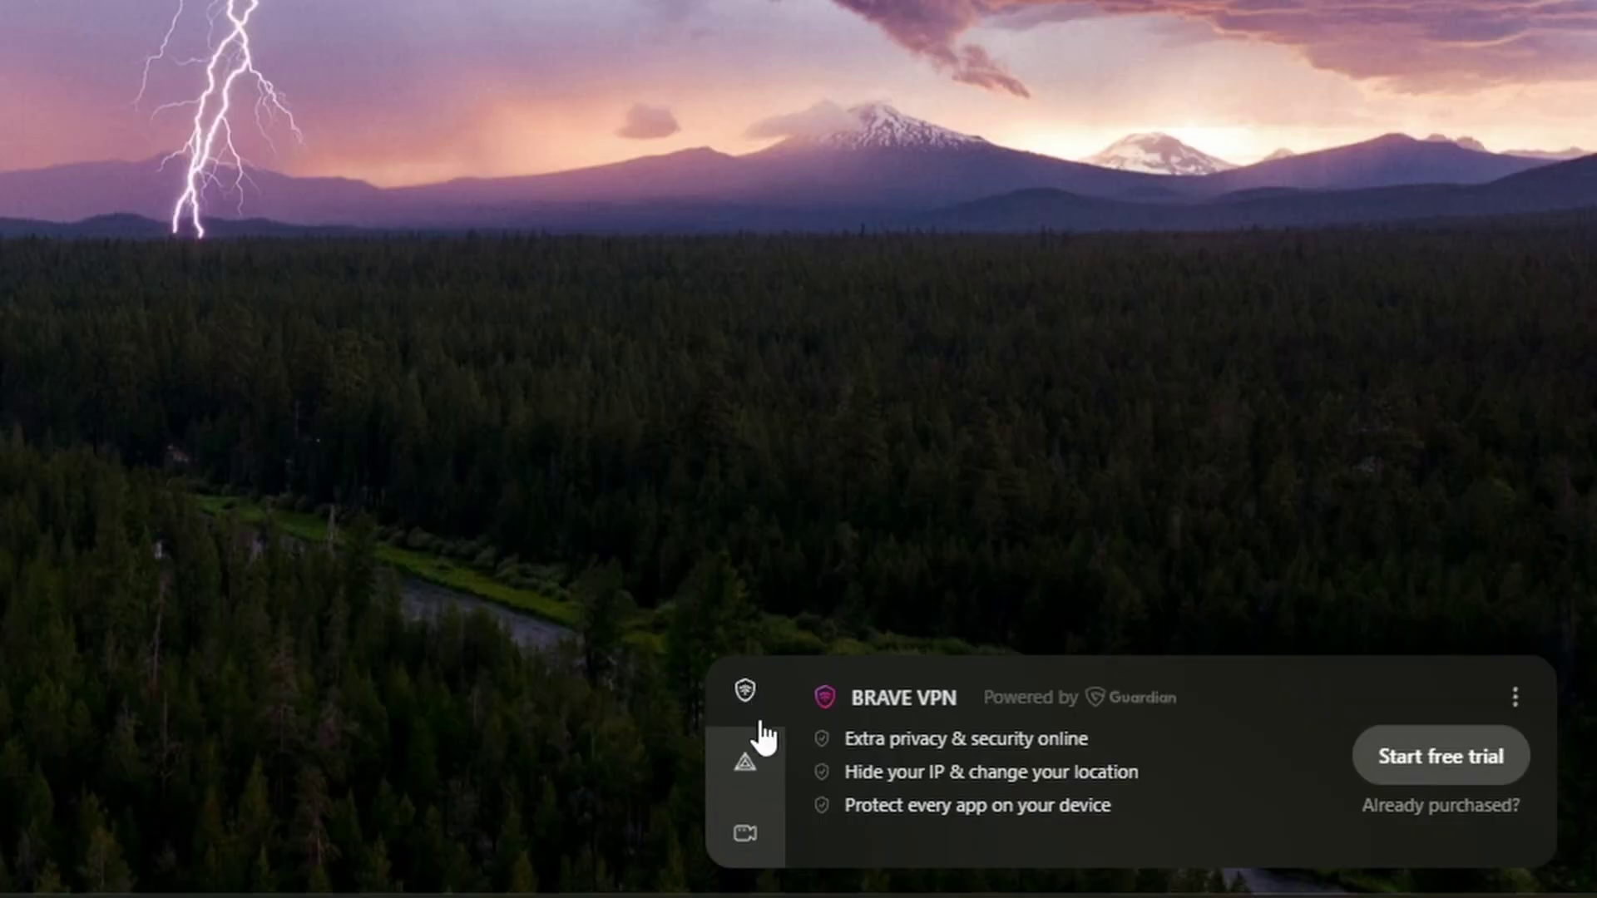
pyautogui.click(745, 834)
pyautogui.moveTo(807, 702); pyautogui.dragTo(866, 706)
pyautogui.click(920, 753)
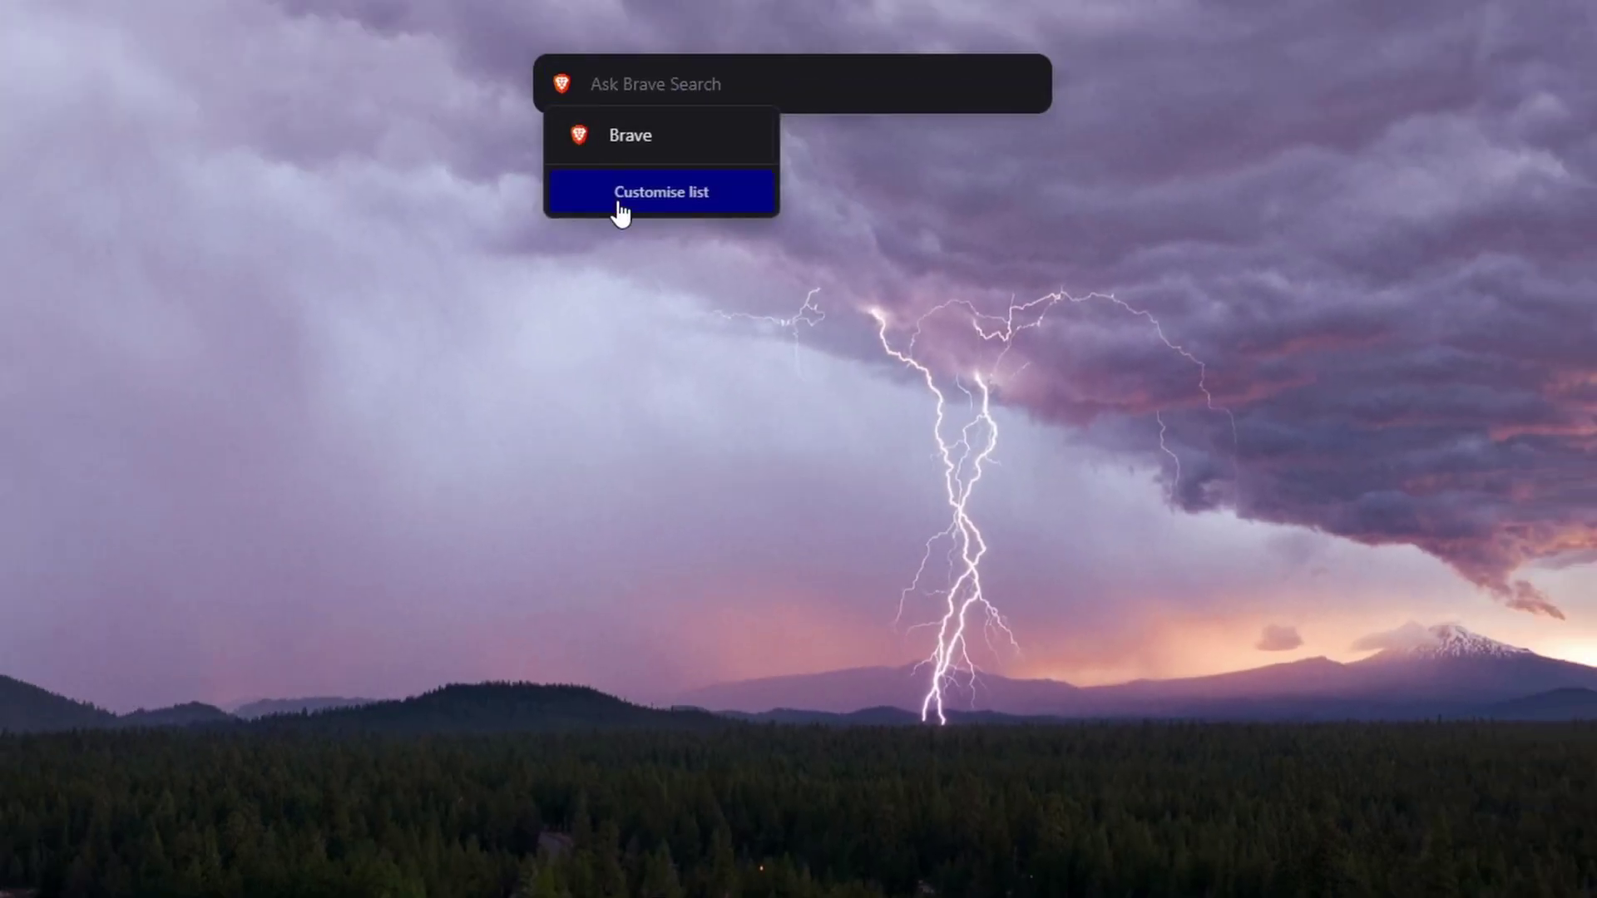
# Check the enabled new tab search engines, then type 'Apple' into the Ask Brave Search box
pyautogui.click(619, 193)
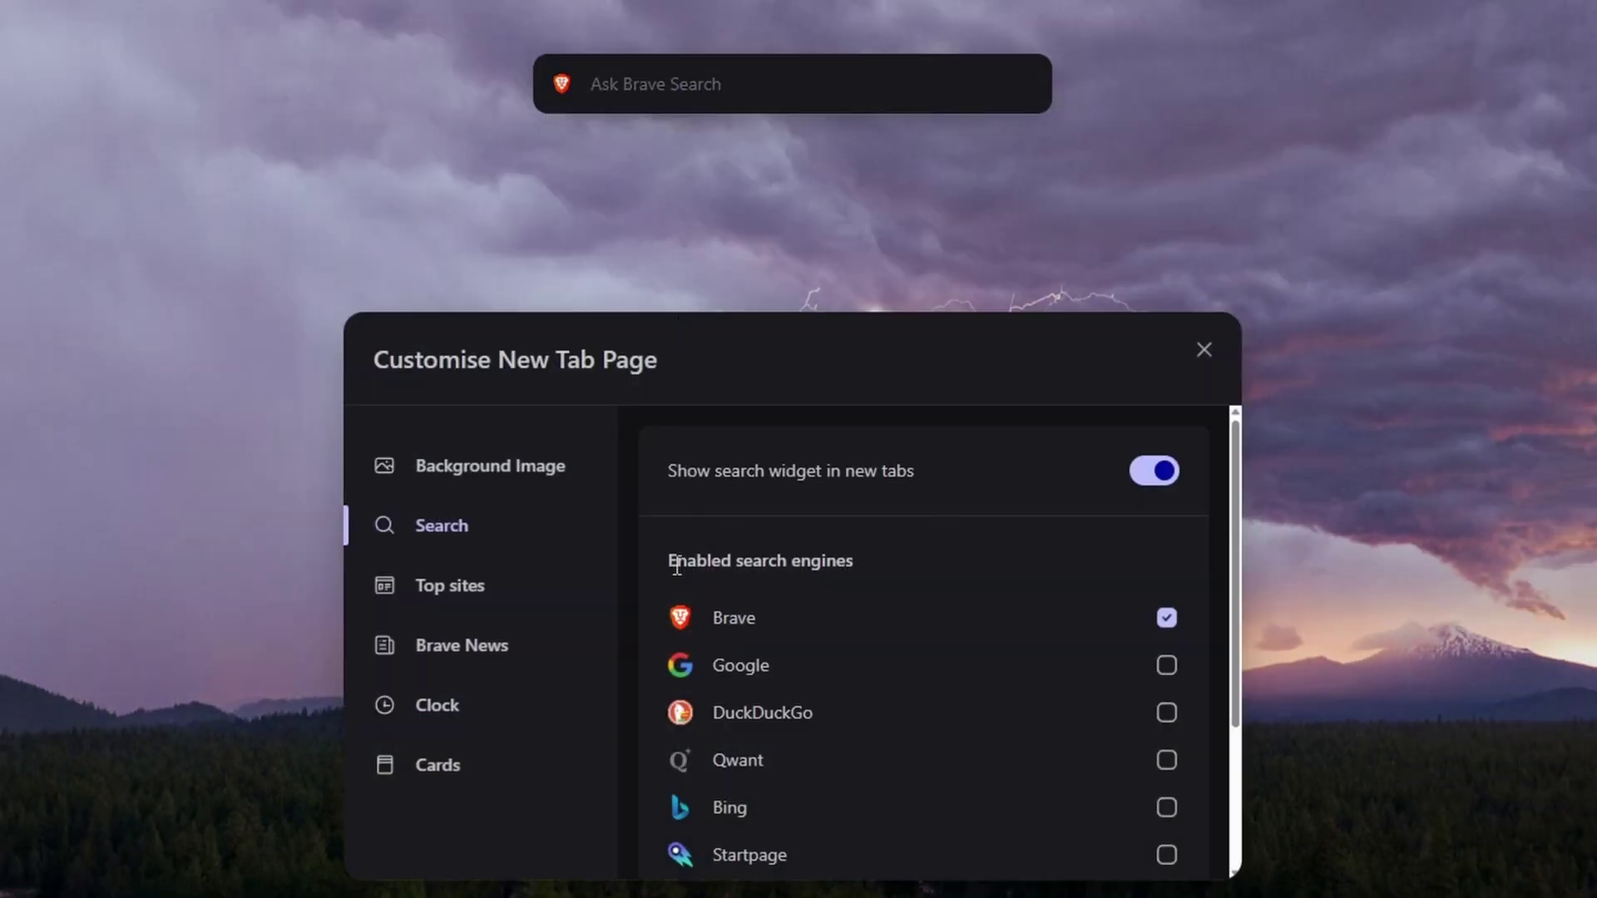
pyautogui.click(969, 566)
pyautogui.scroll(-2, 944, 635)
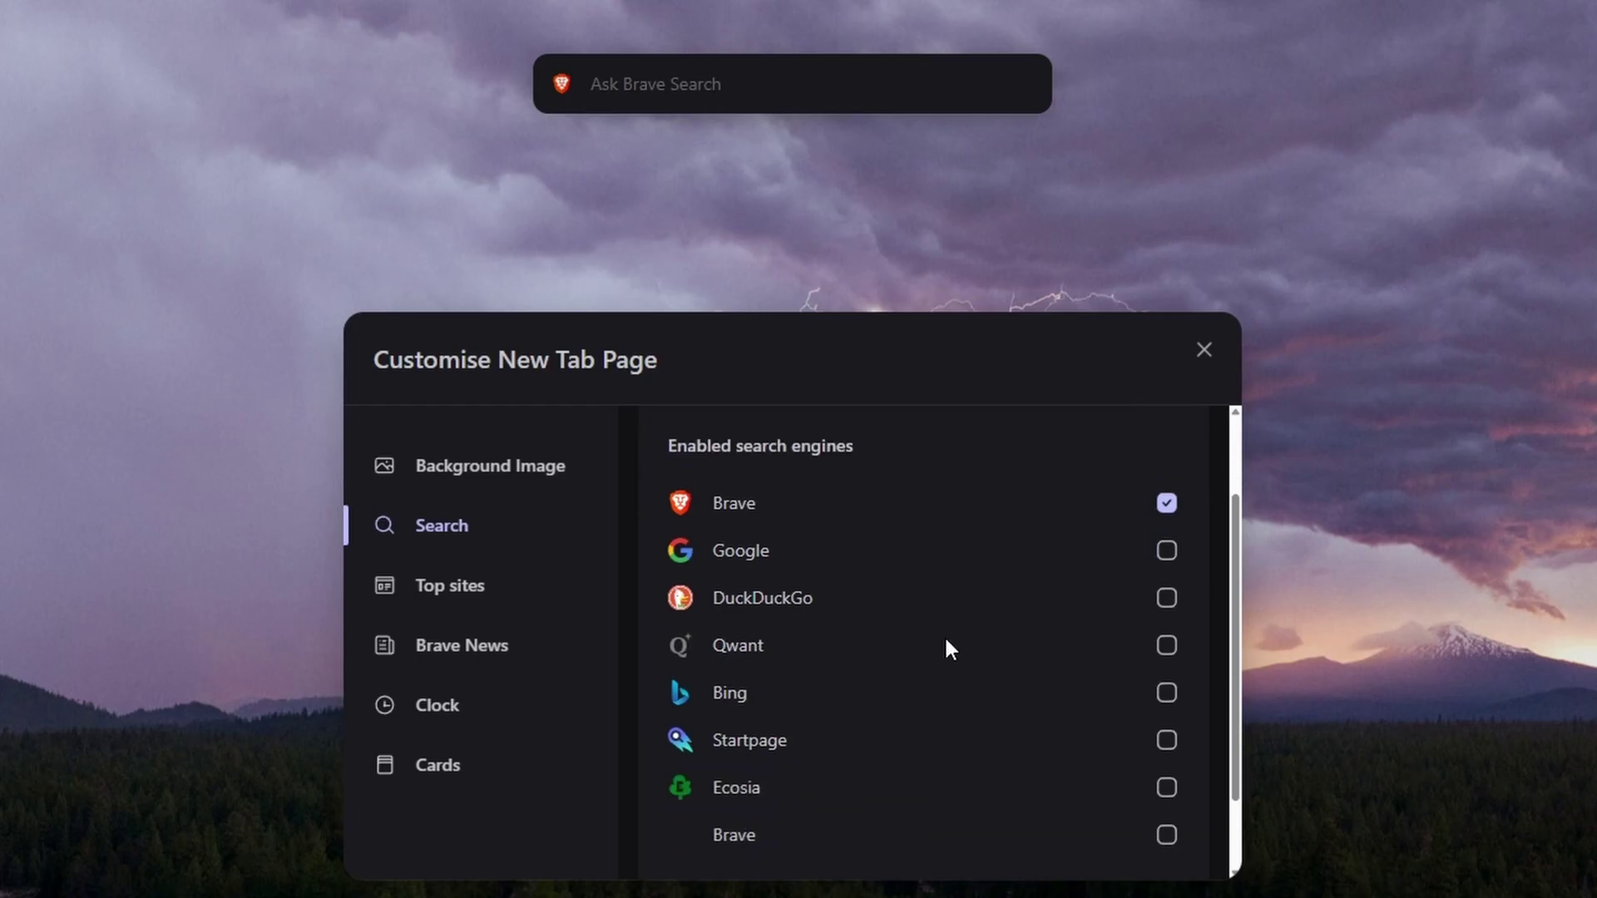
pyautogui.click(368, 281)
pyautogui.write('Ap')
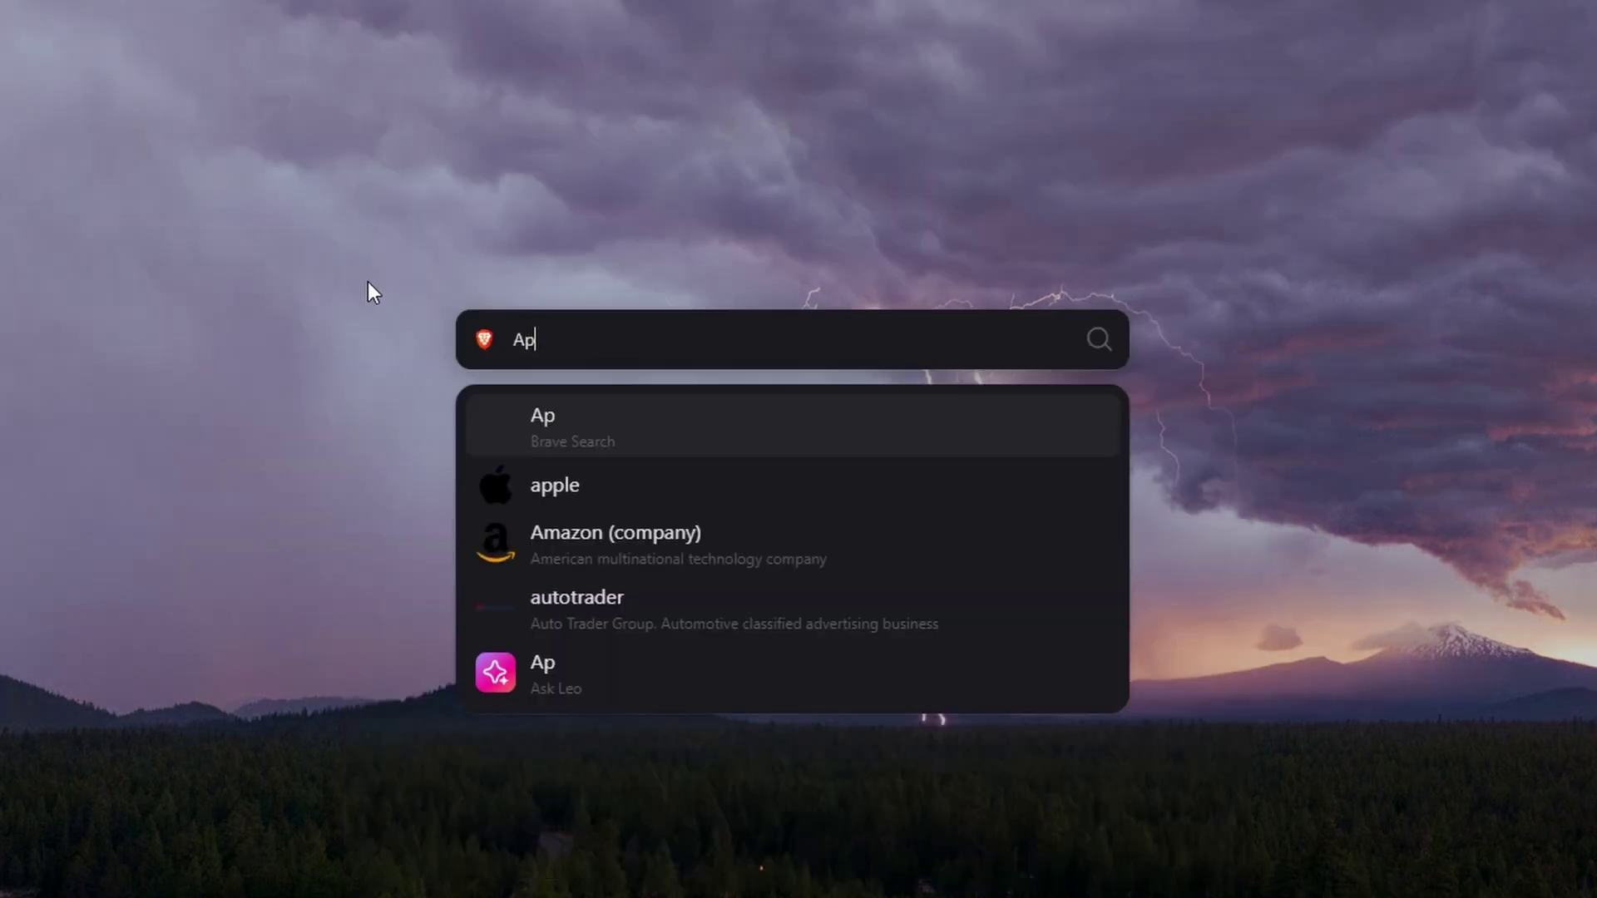
pyautogui.write('ple')
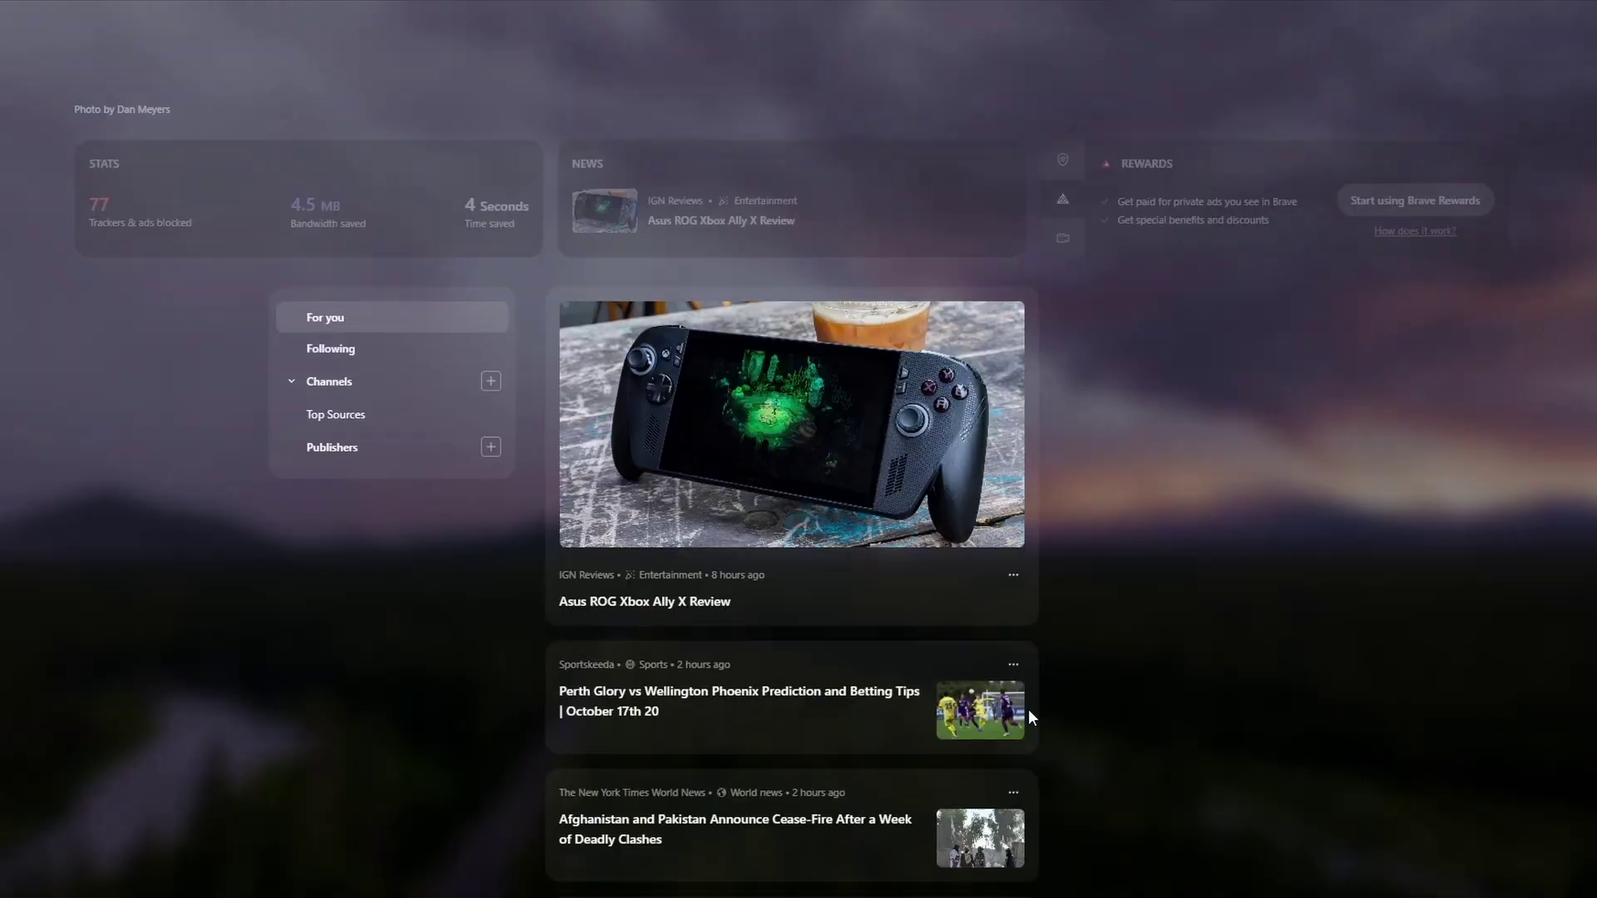
pyautogui.scroll(-5, 1028, 708)
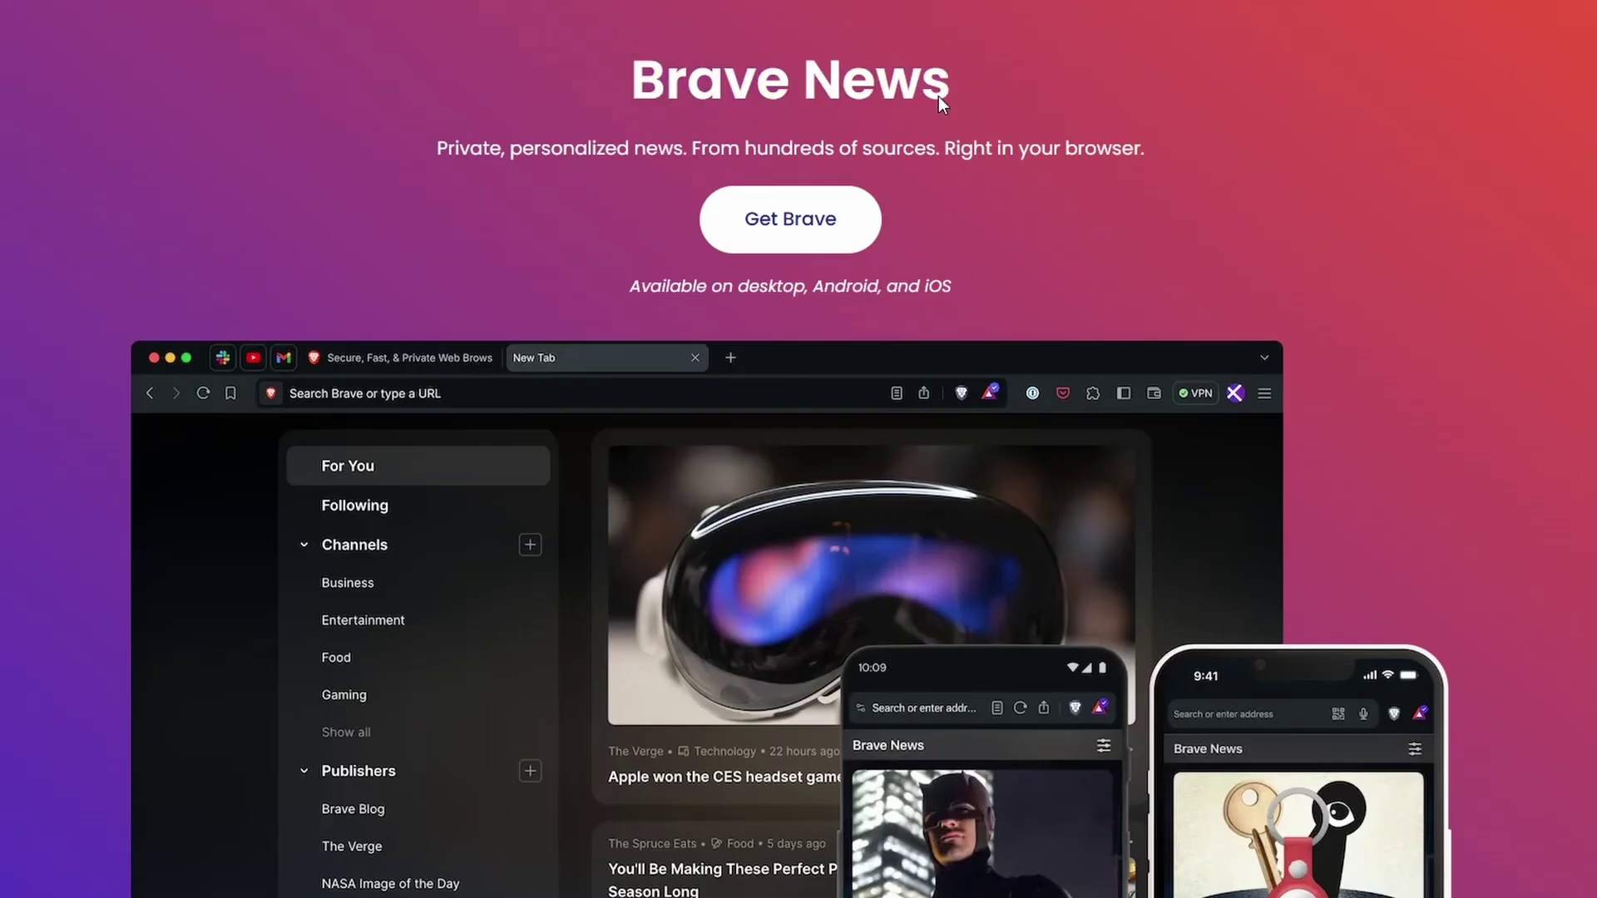
pyautogui.moveTo(416, 141); pyautogui.dragTo(1151, 142)
pyautogui.click(1151, 141)
pyautogui.moveTo(439, 725); pyautogui.dragTo(488, 732)
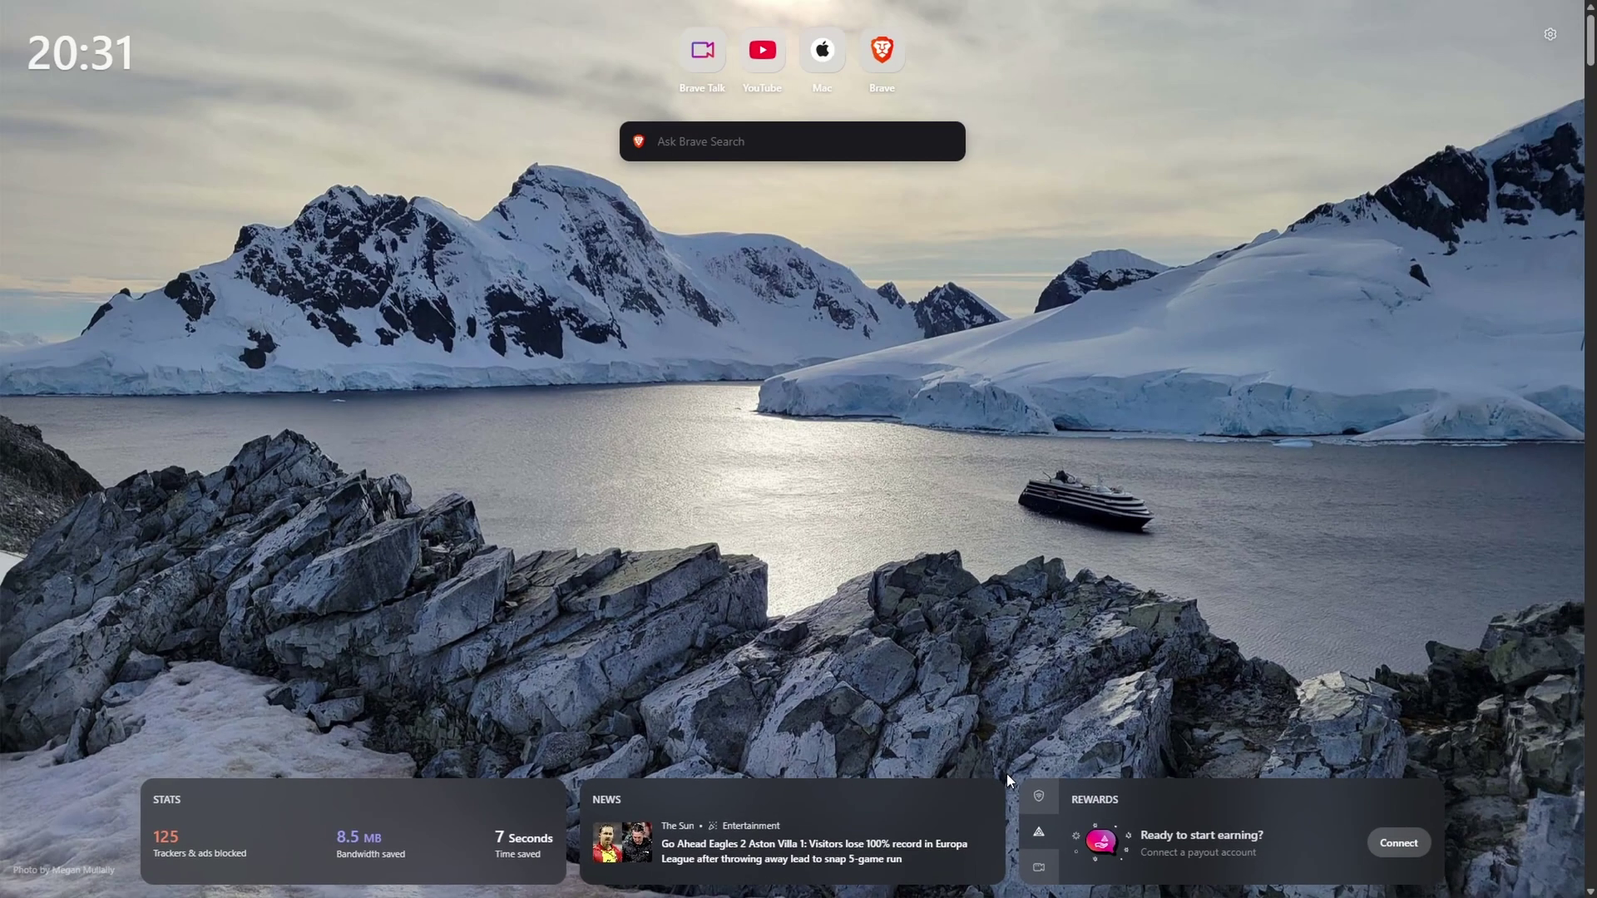
pyautogui.scroll(-10, 1163, 697)
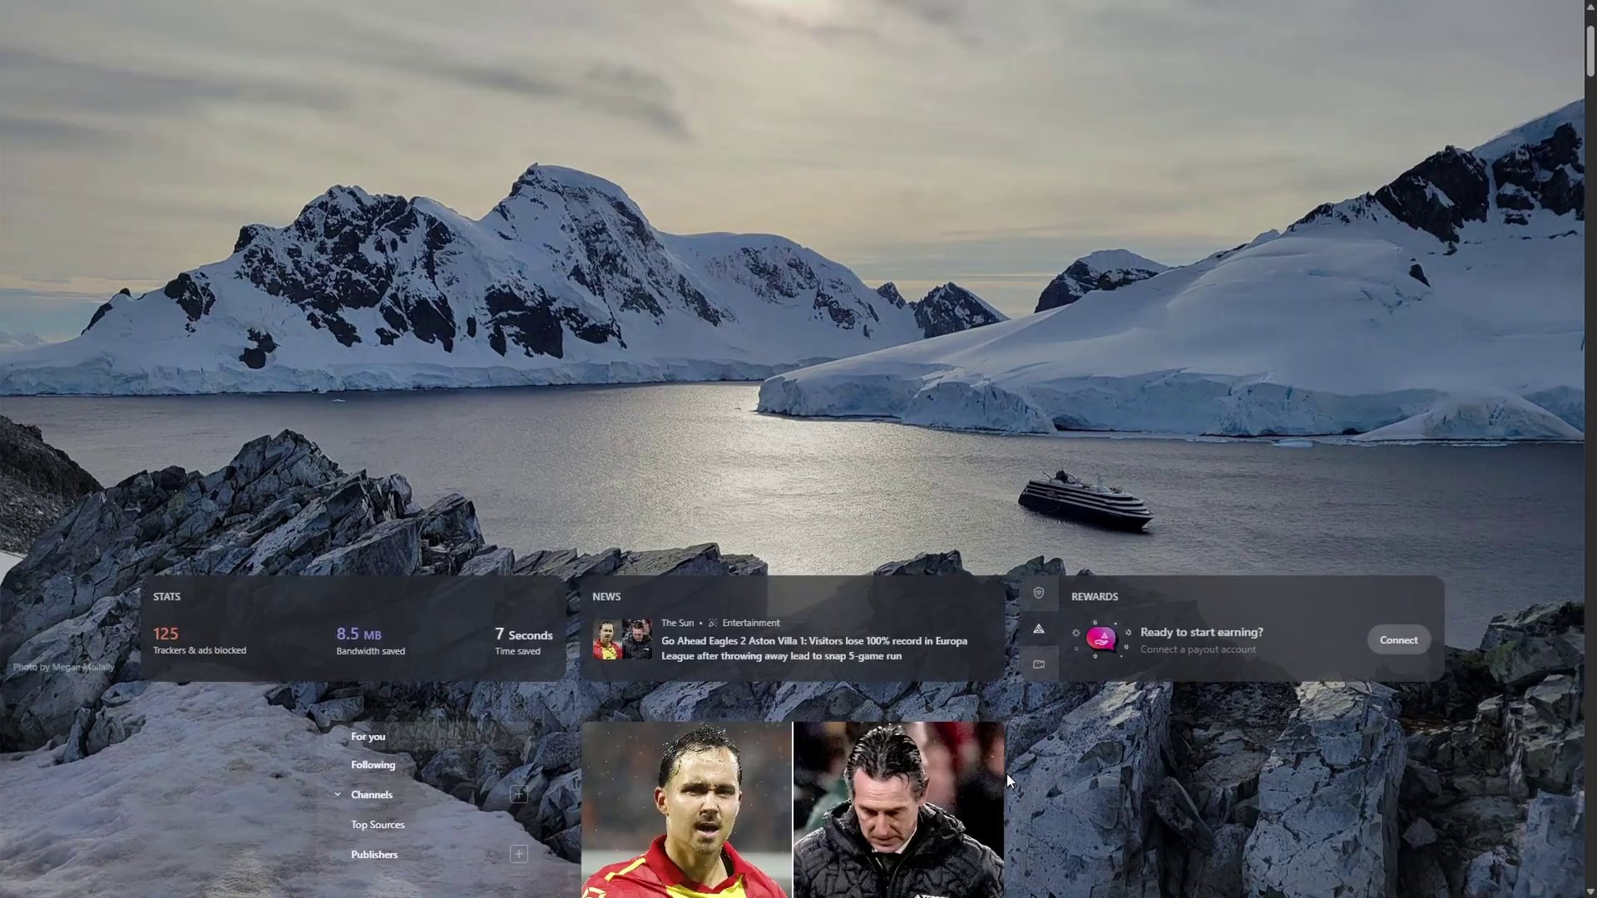
pyautogui.scroll(-15, 1007, 774)
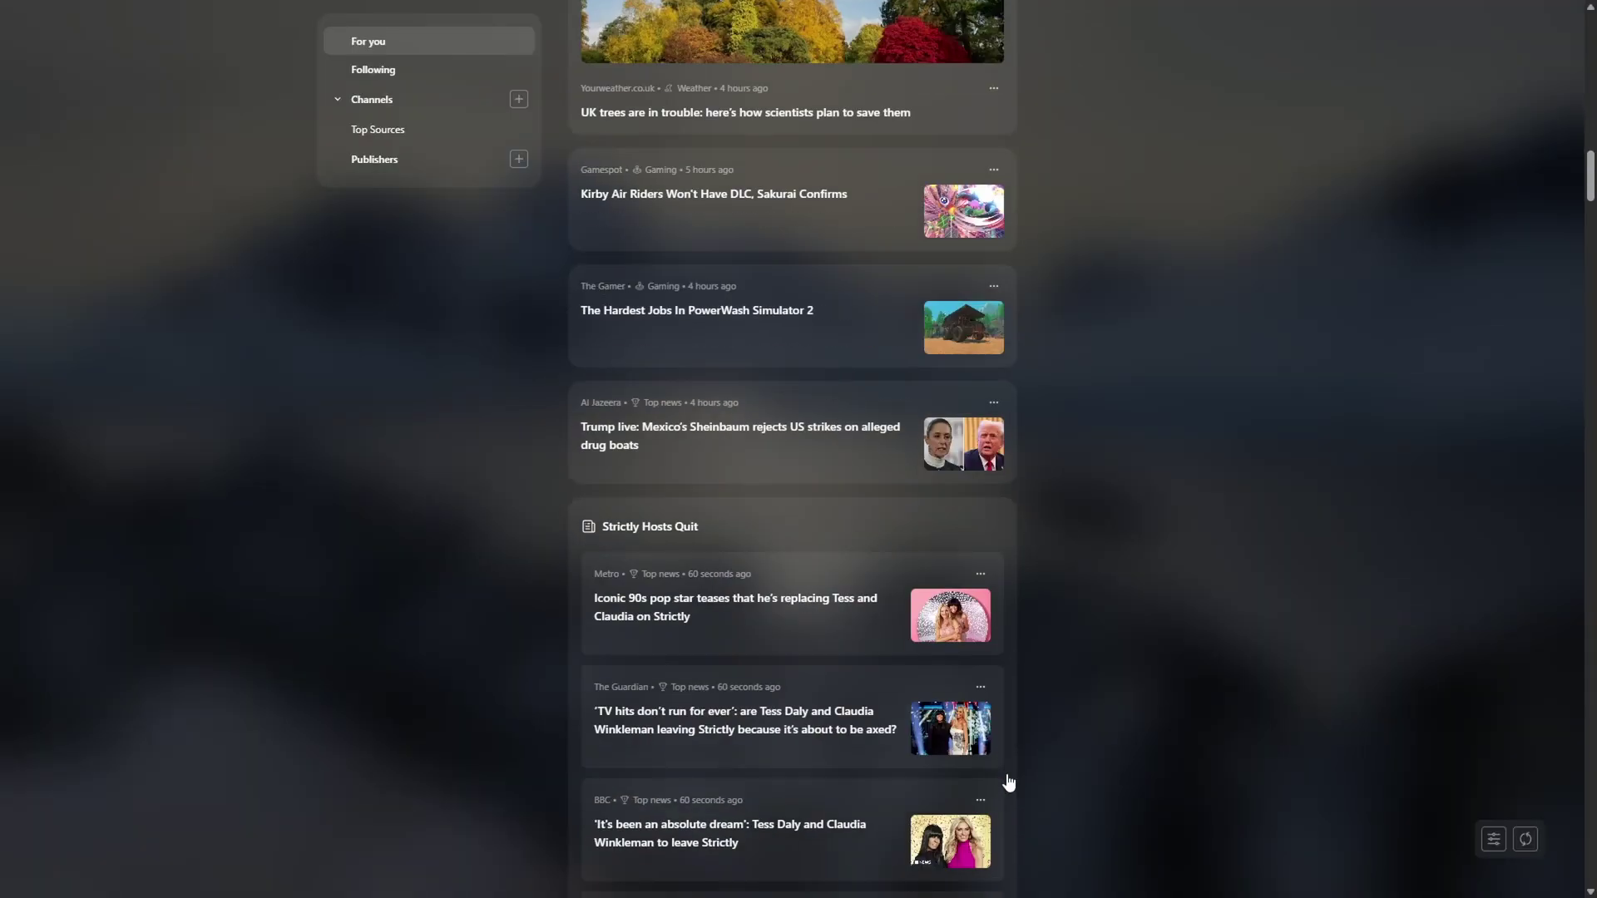
pyautogui.scroll(-15, 1007, 780)
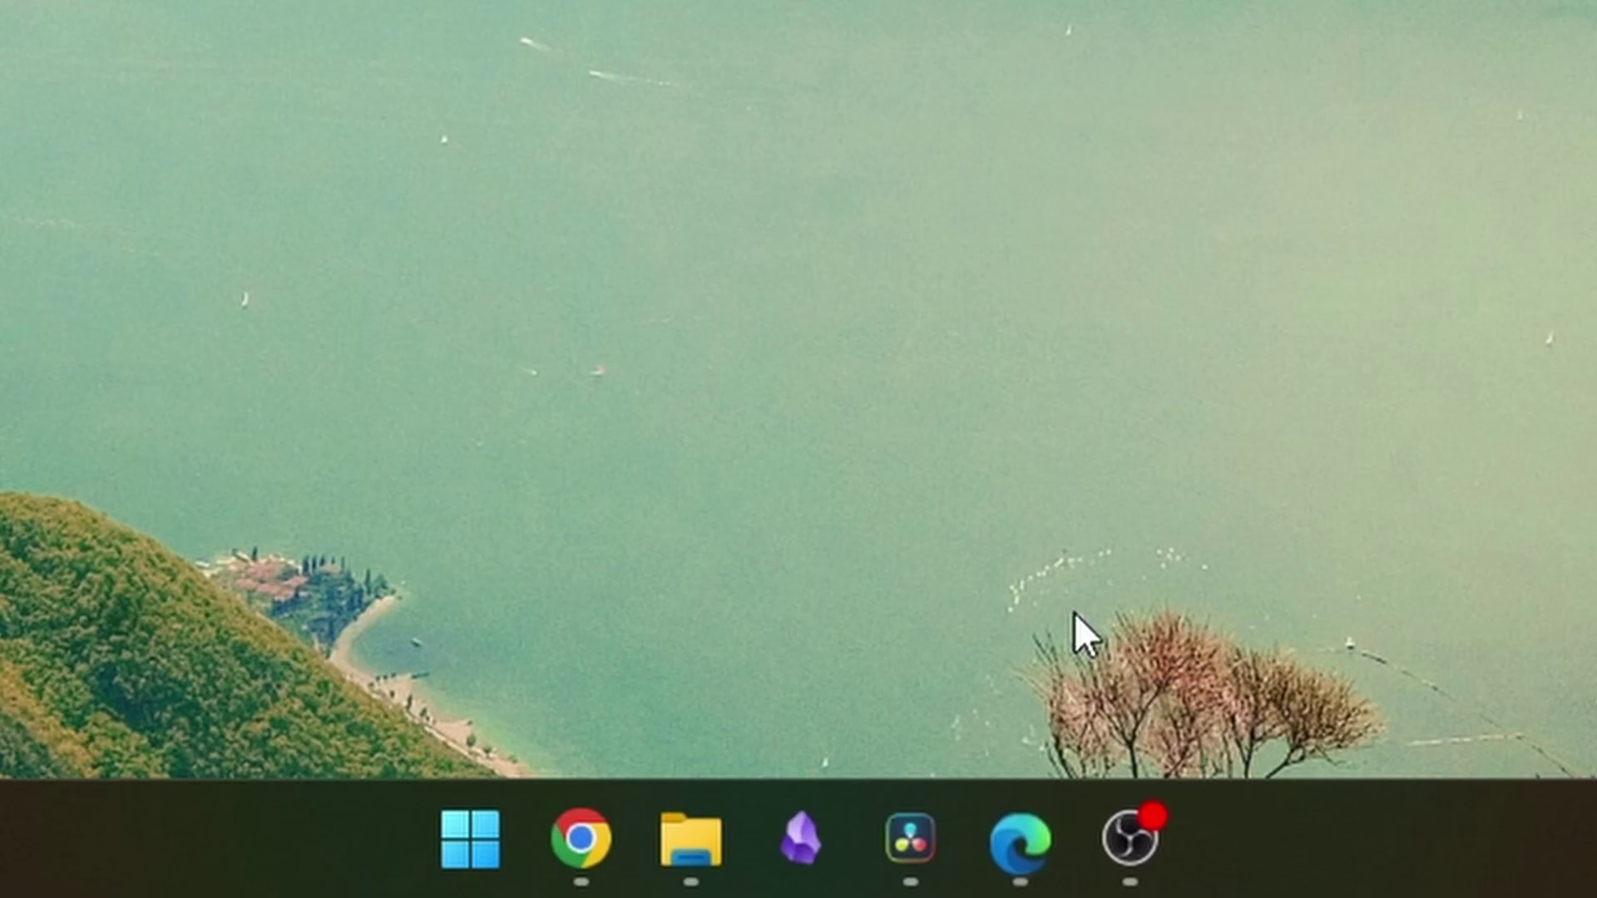
pyautogui.click(1014, 860)
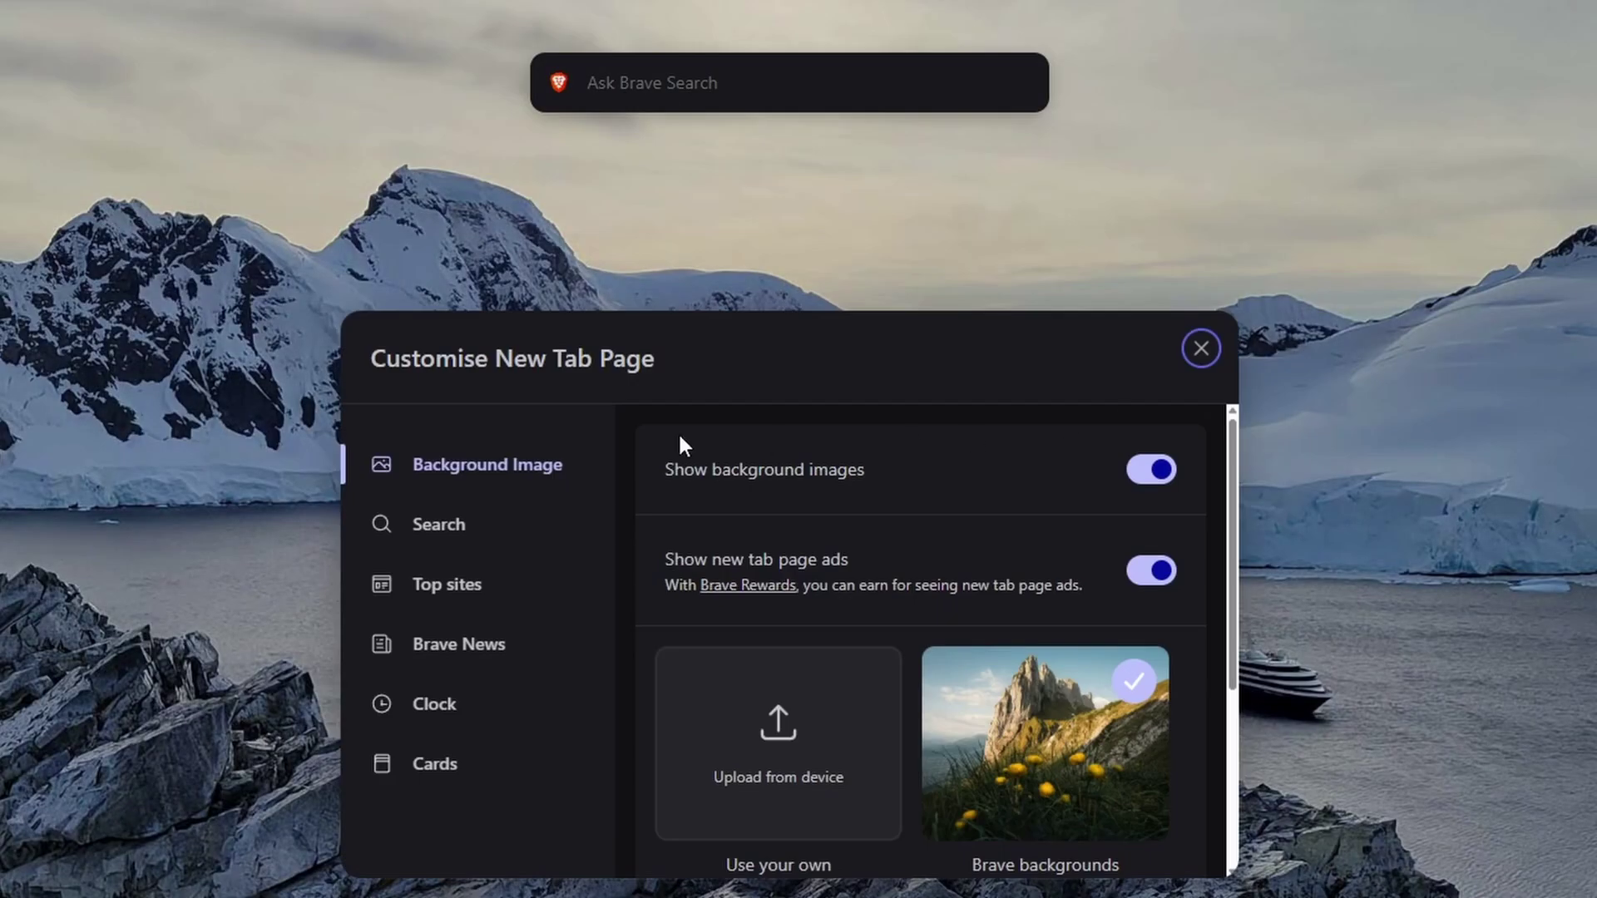
# Turn on Show top sites in Customise New Tab Page, then view the Brave News and Cards options
pyautogui.moveTo(367, 359); pyautogui.dragTo(689, 371)
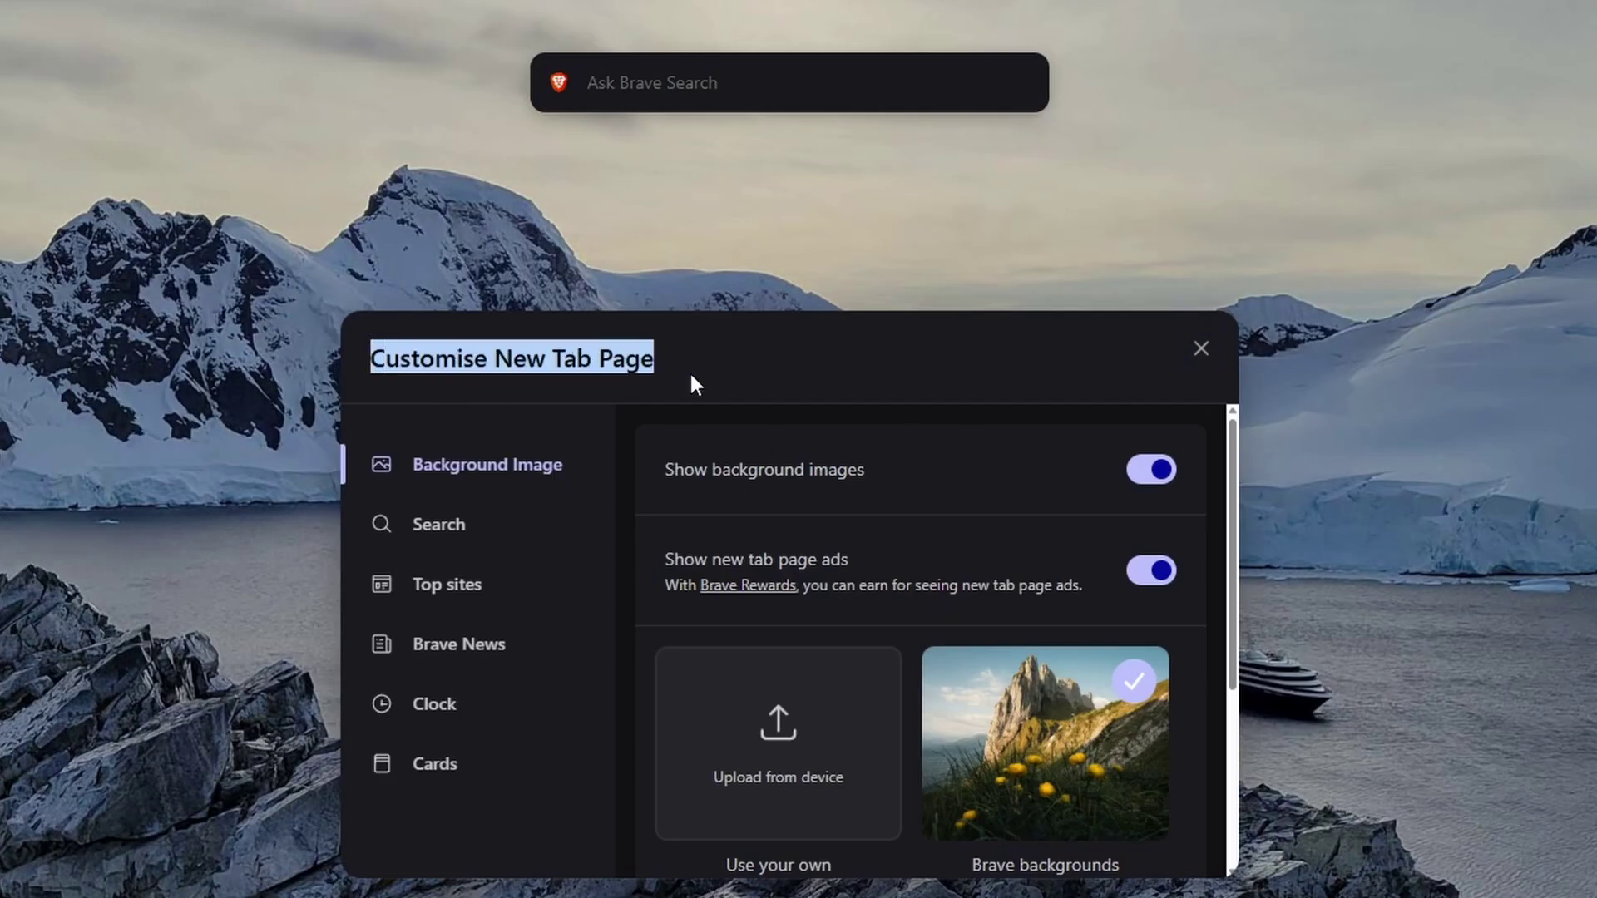
pyautogui.click(694, 371)
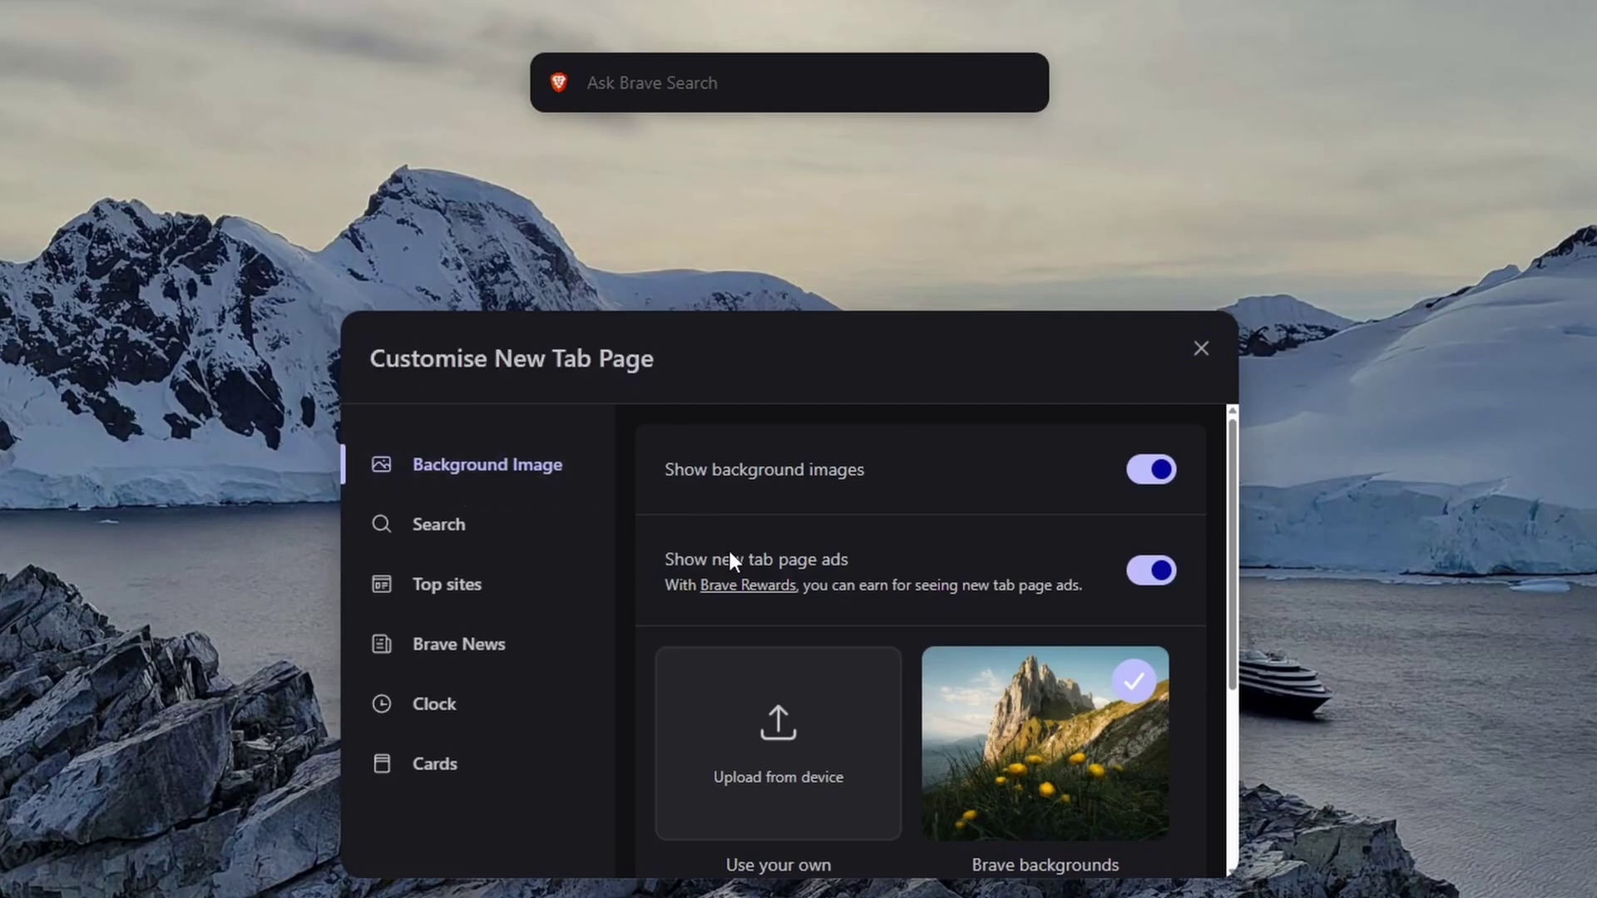
pyautogui.click(446, 583)
pyautogui.click(1157, 474)
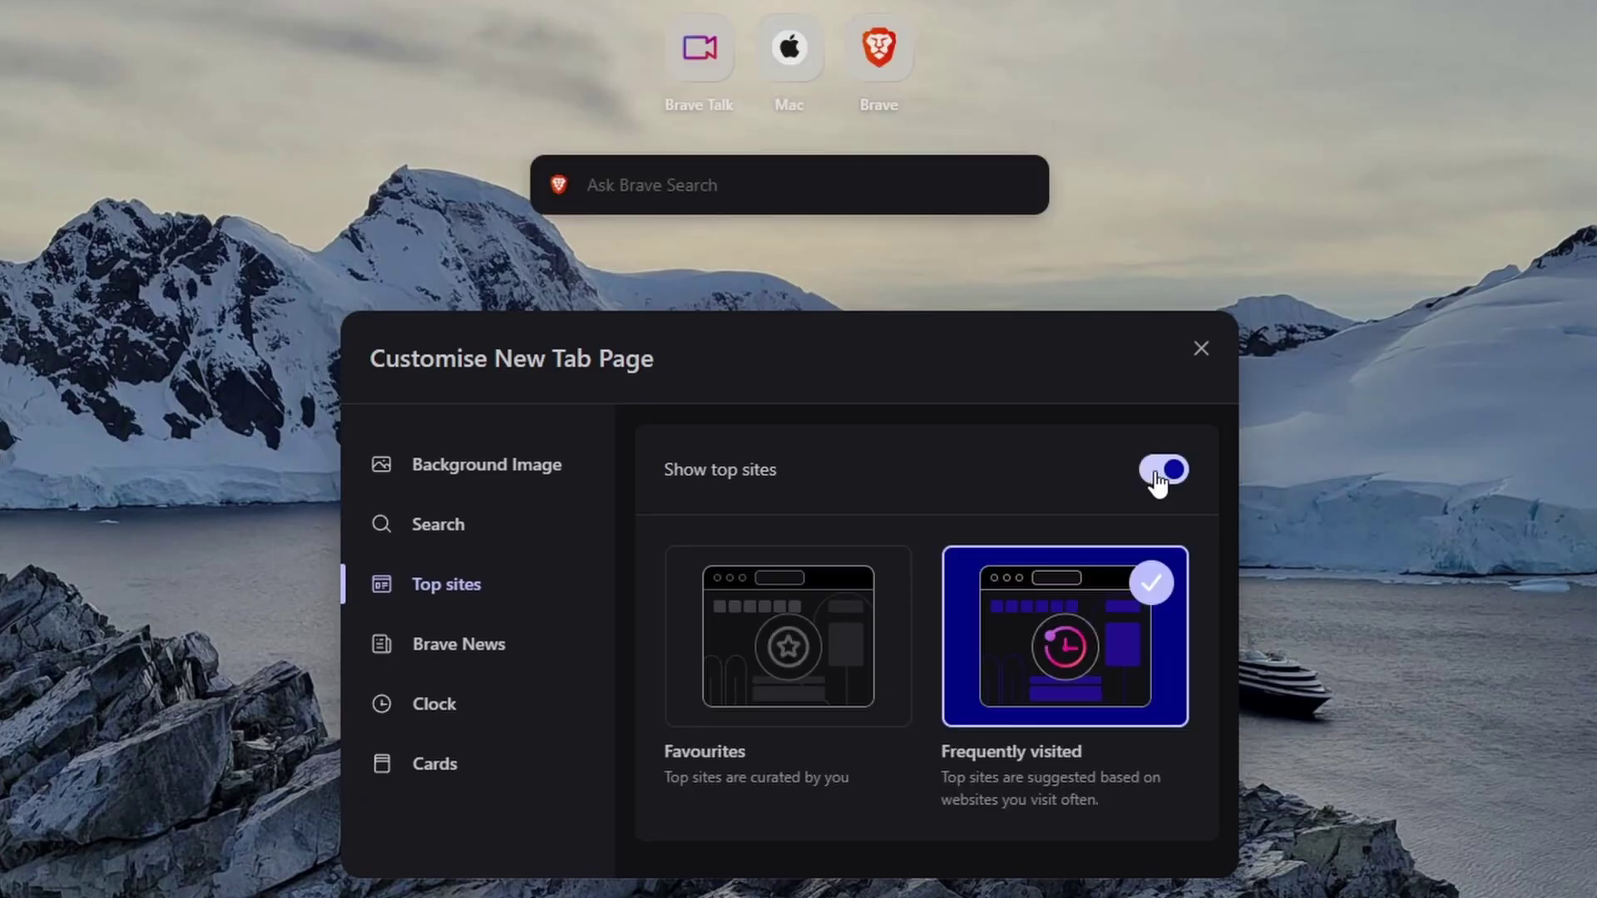
pyautogui.click(527, 646)
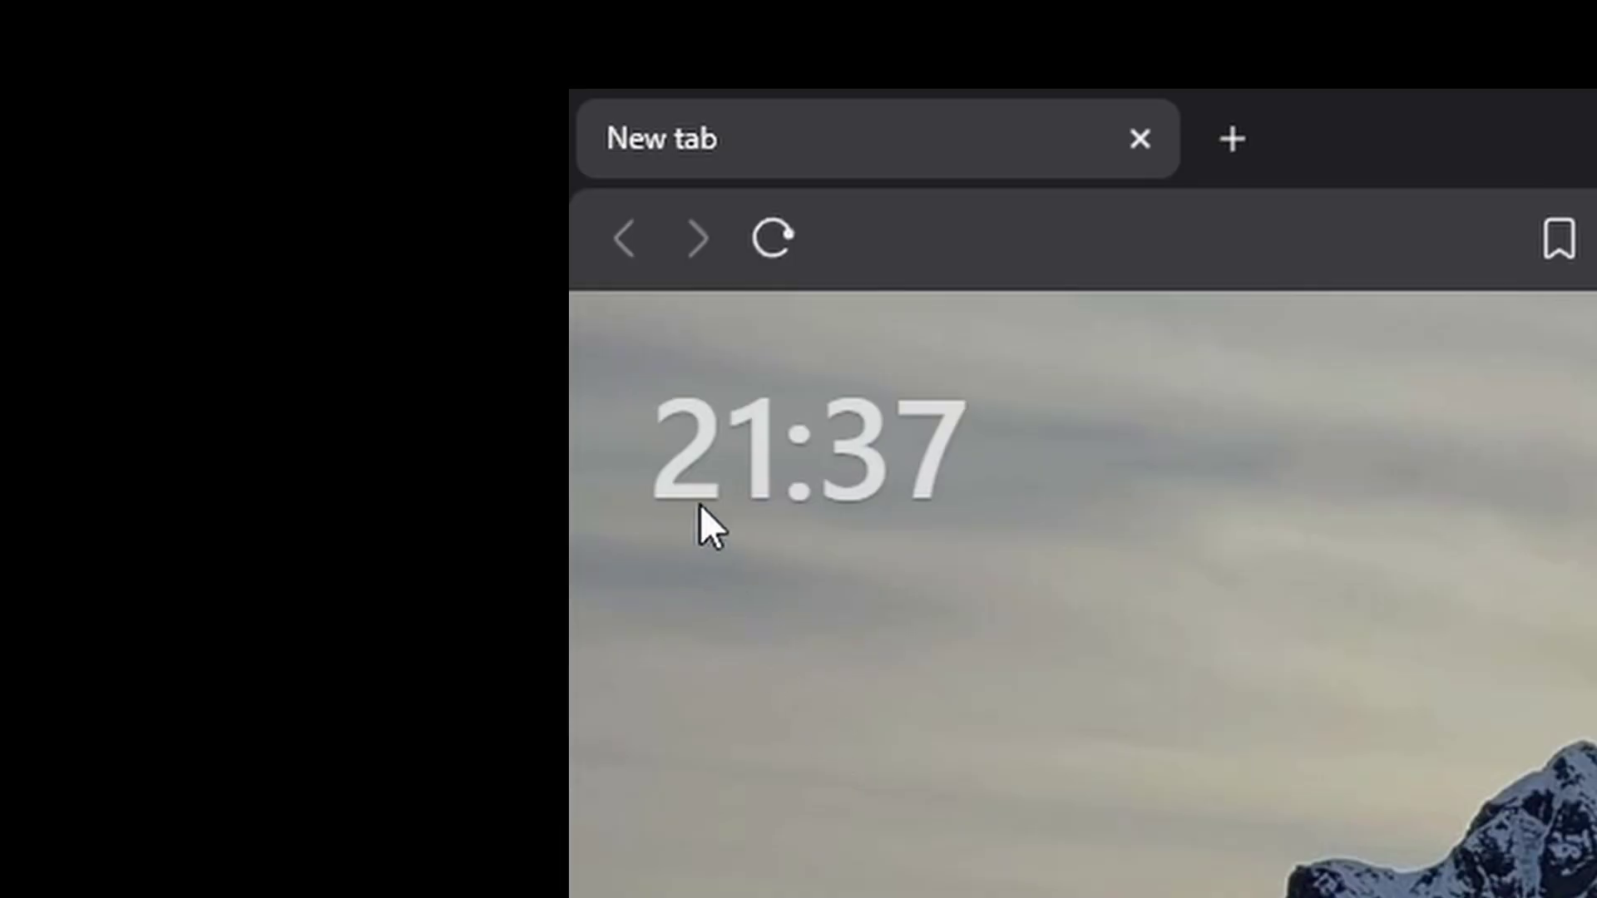
pyautogui.click(528, 782)
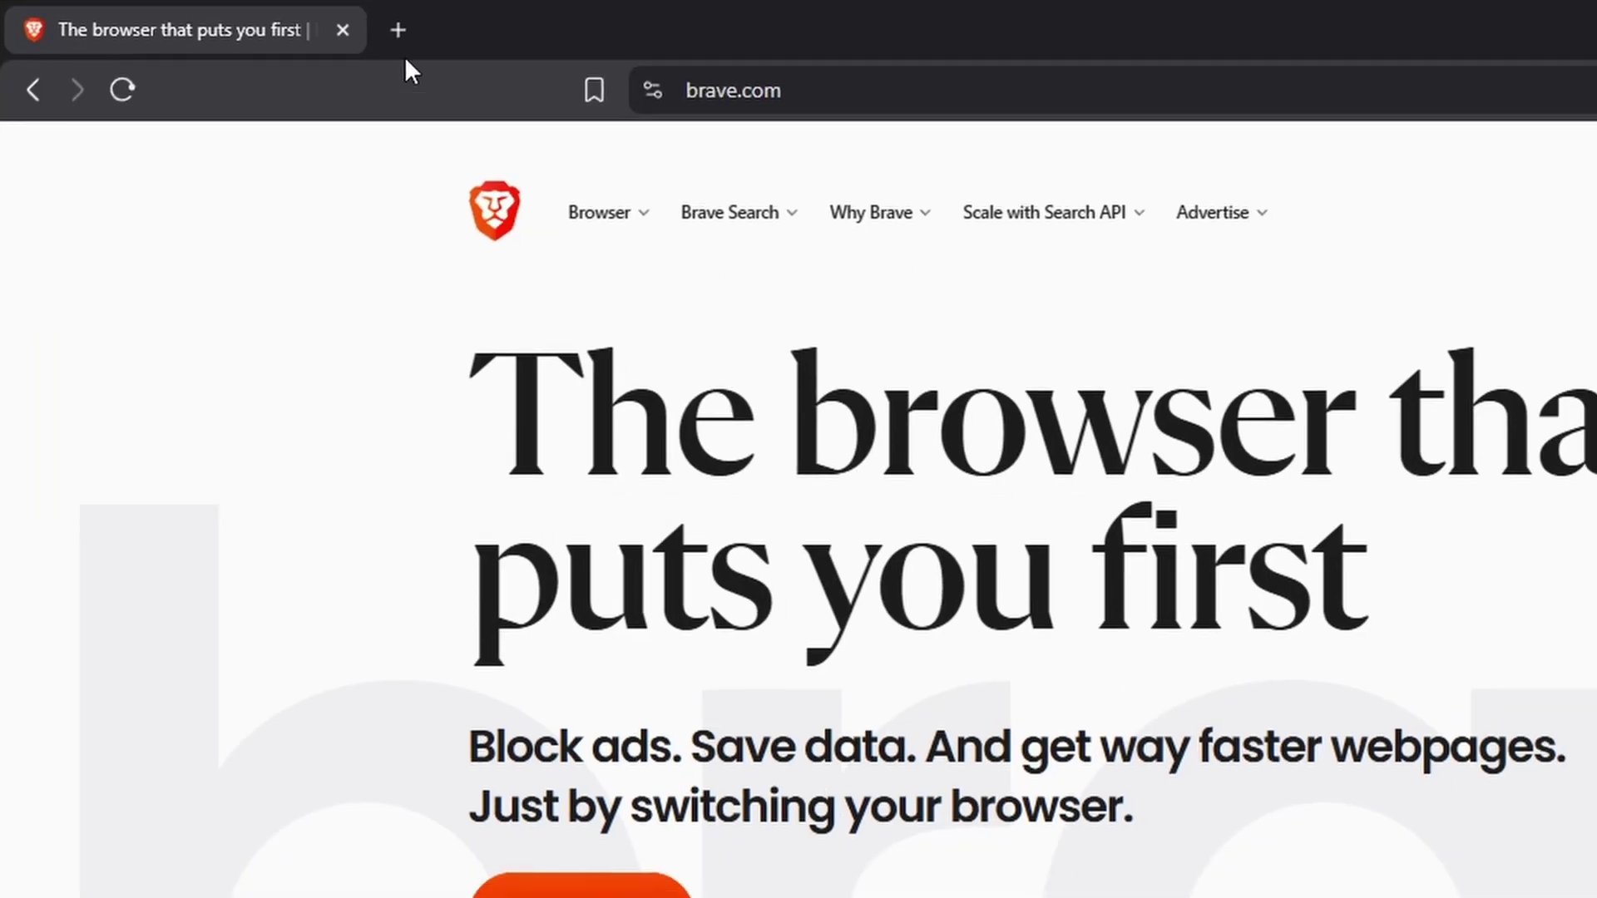
pyautogui.click(396, 29)
pyautogui.click(766, 31)
pyautogui.click(1136, 31)
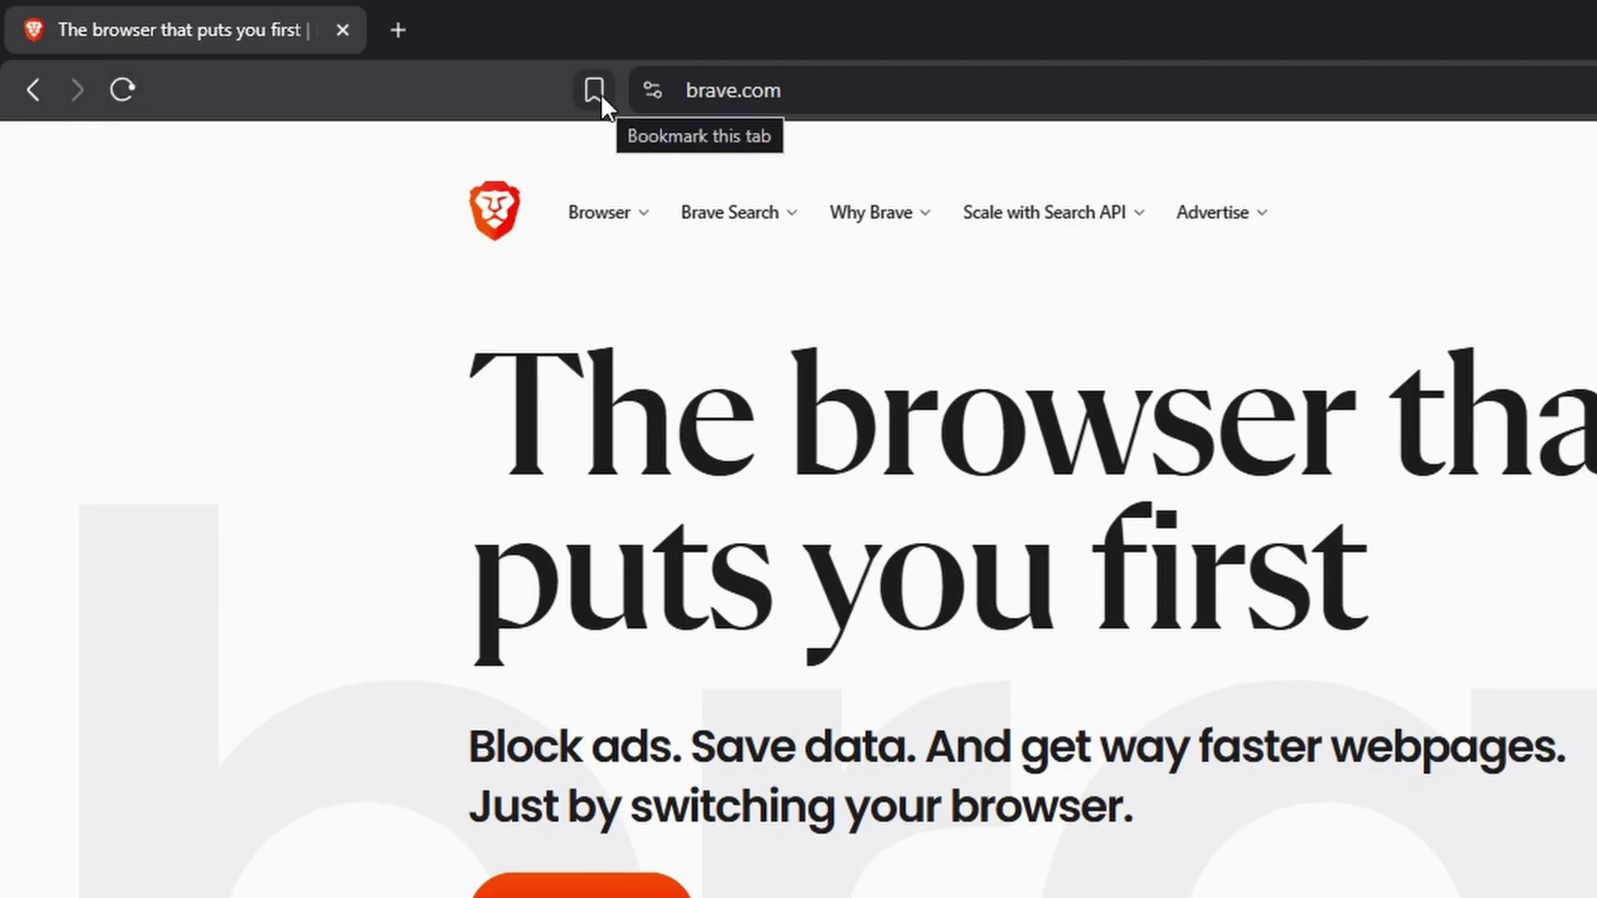
pyautogui.click(652, 91)
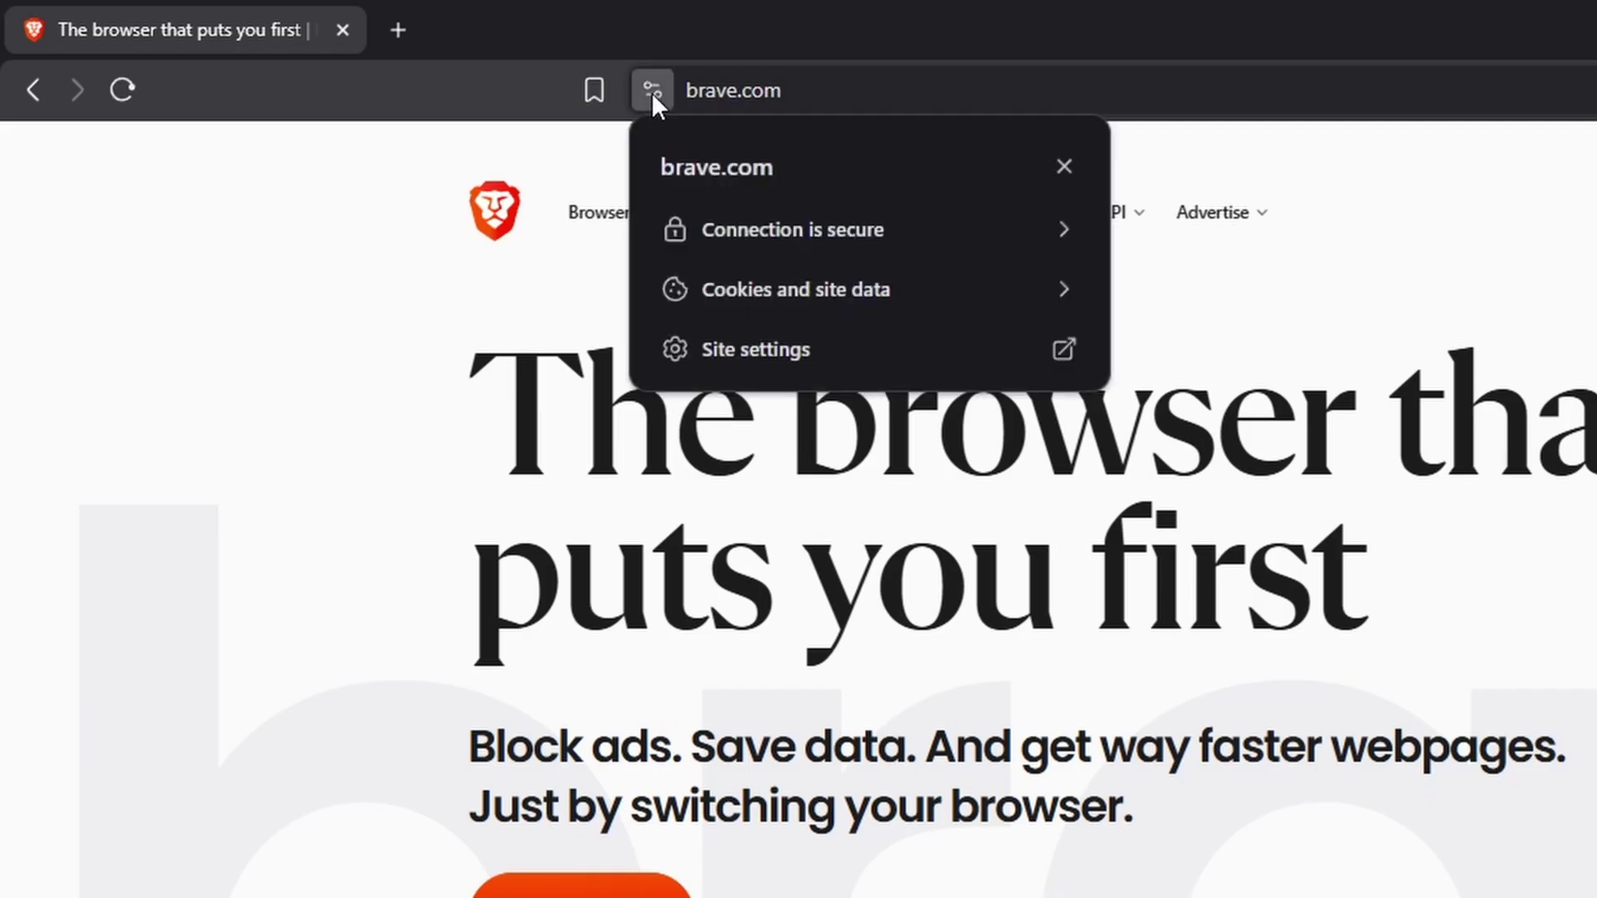
pyautogui.click(657, 97)
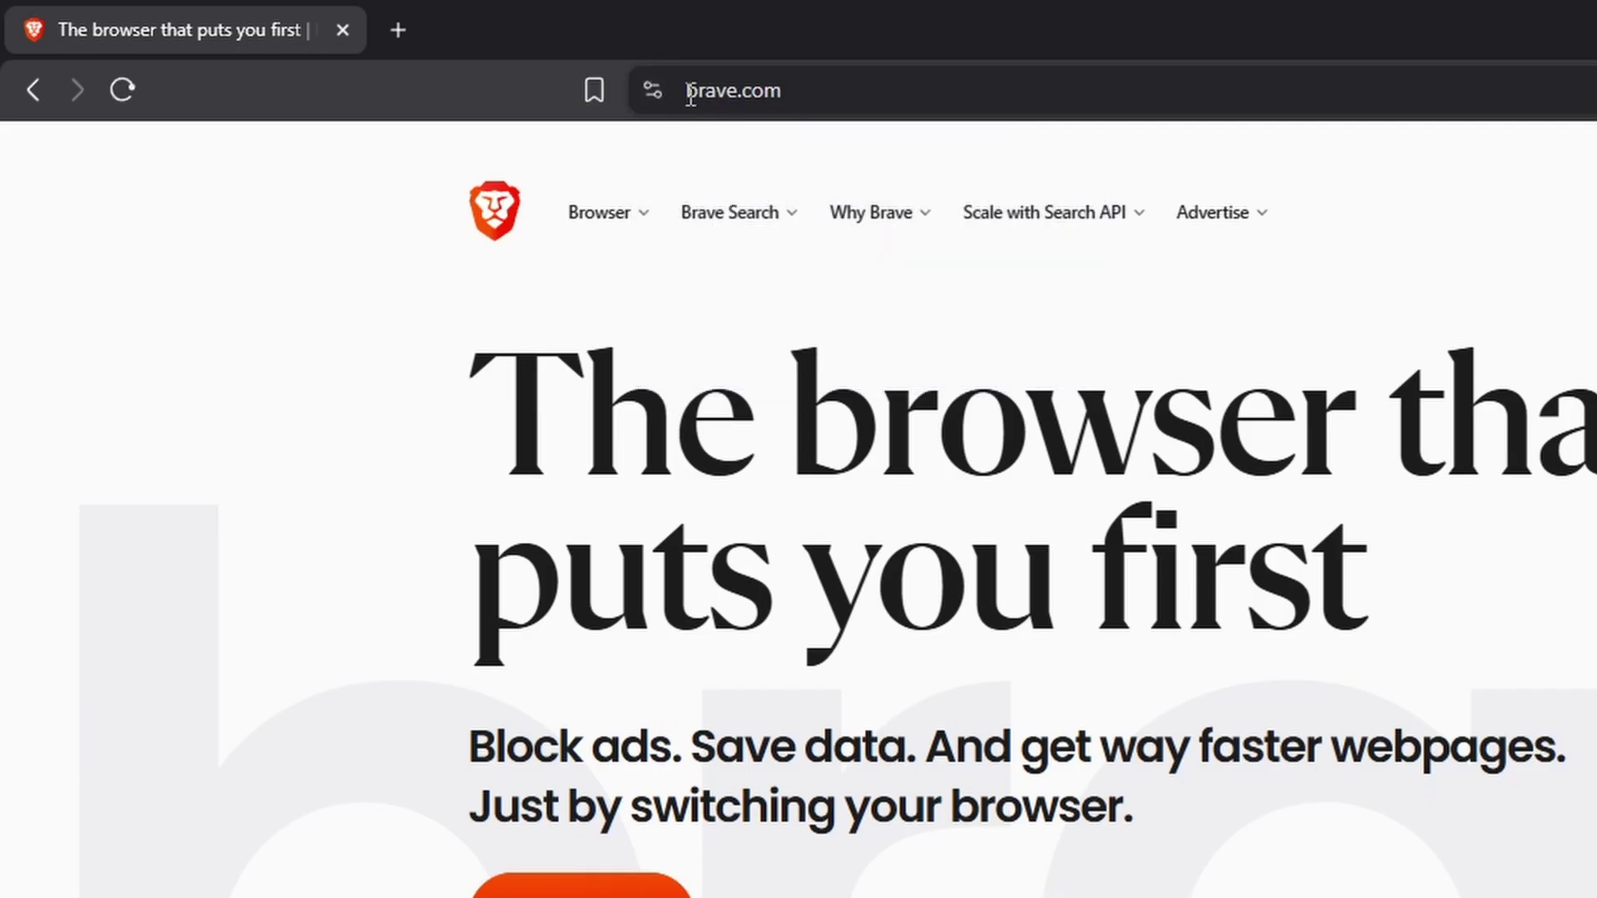
pyautogui.click(688, 90)
pyautogui.click(691, 142)
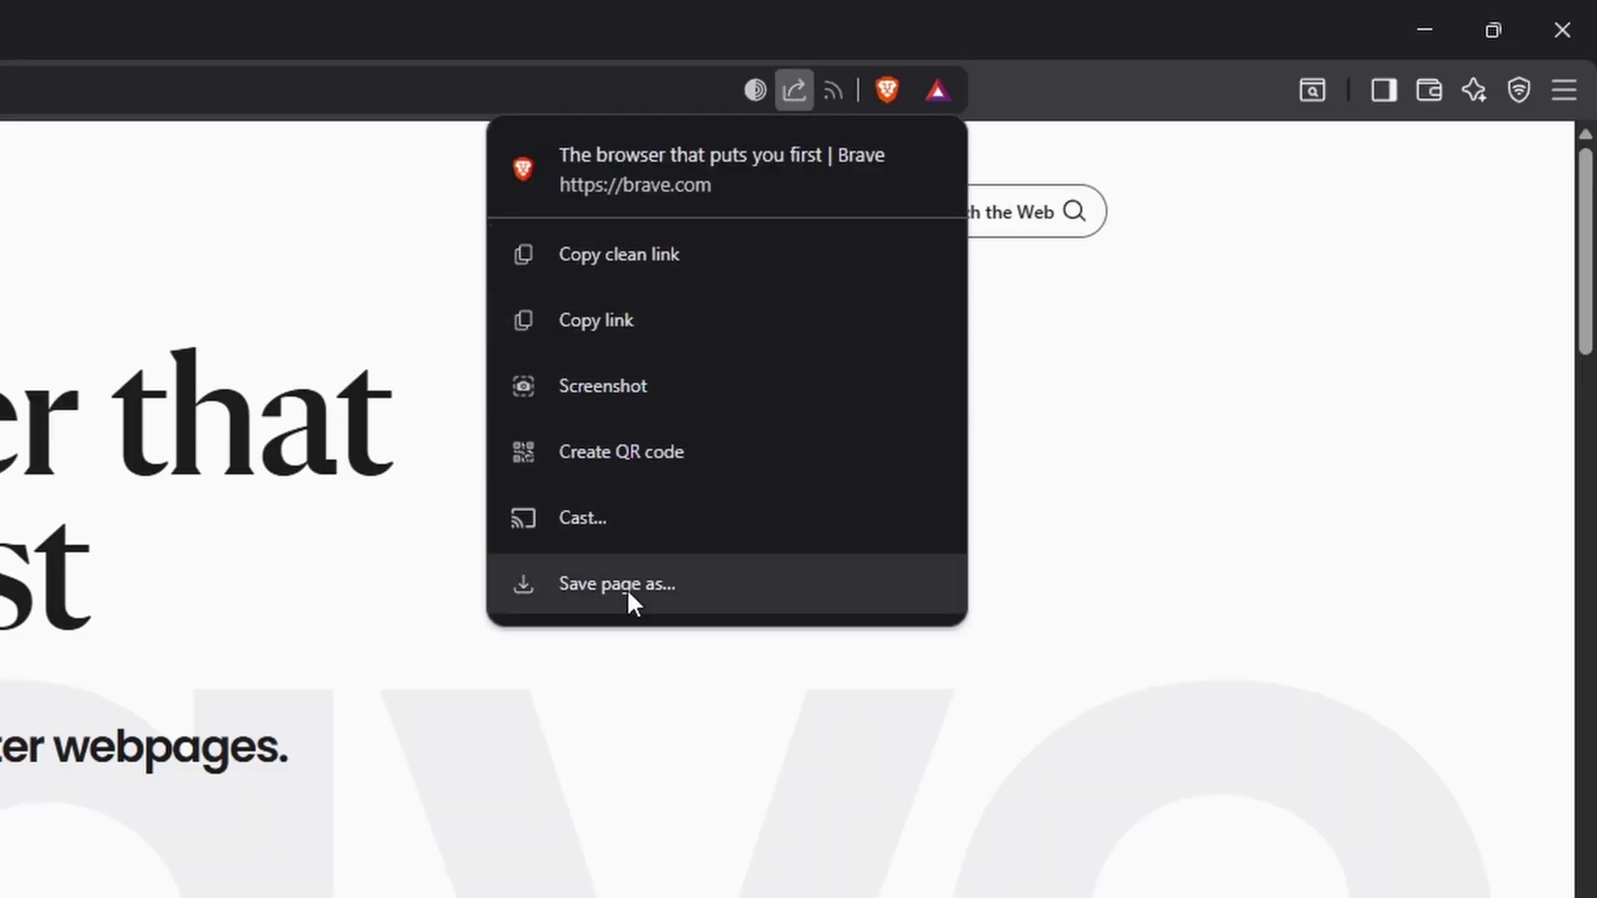
pyautogui.click(1208, 313)
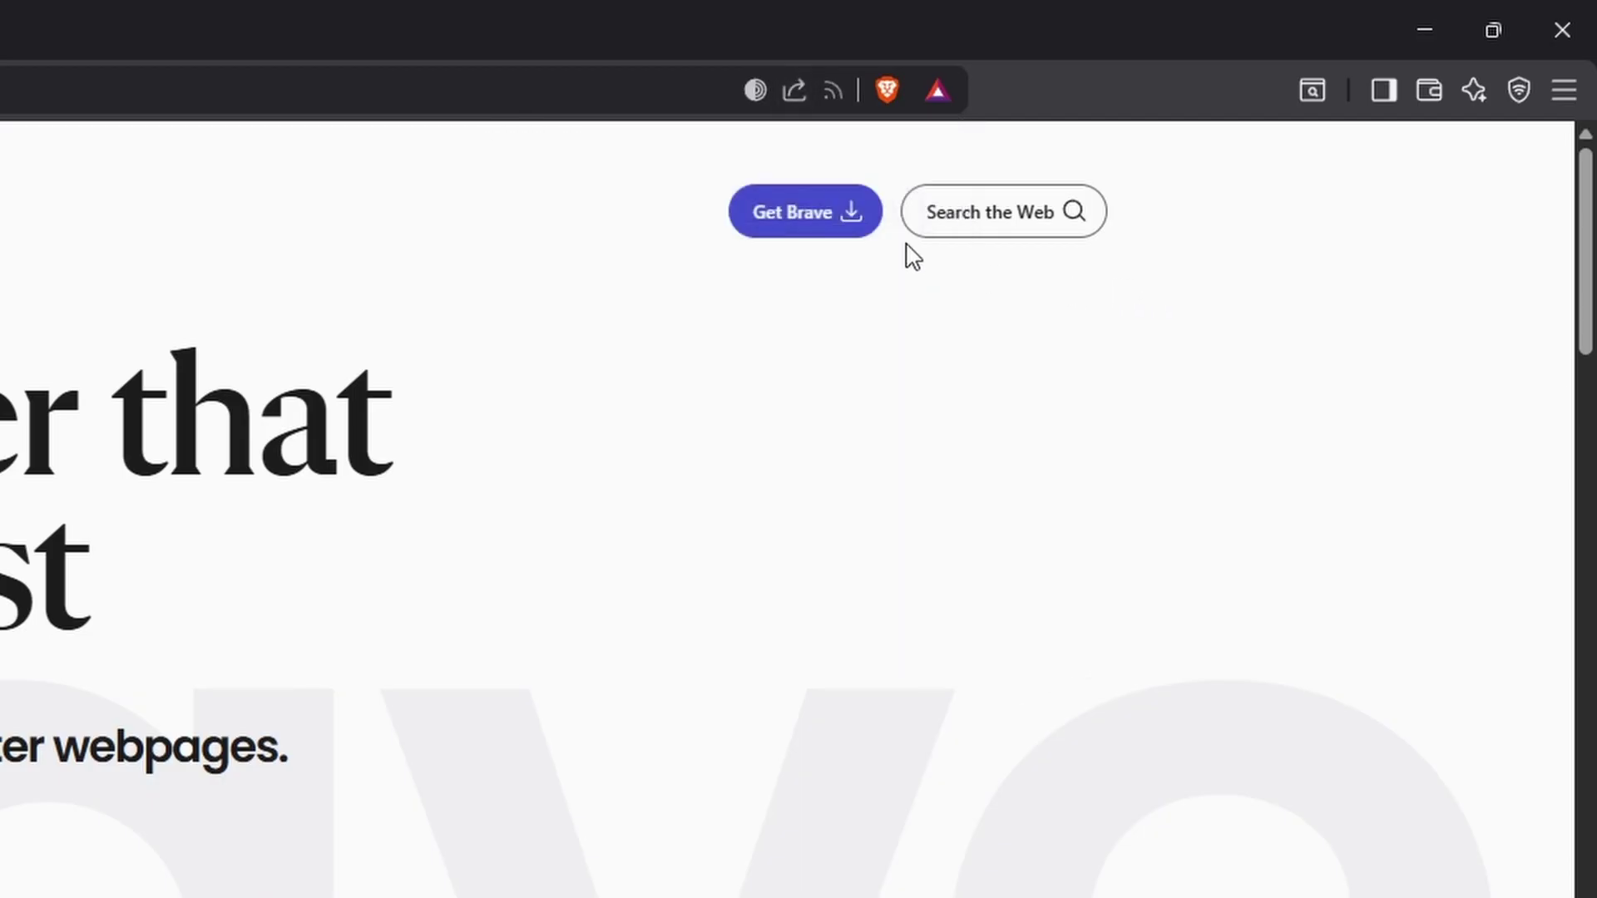
pyautogui.click(832, 89)
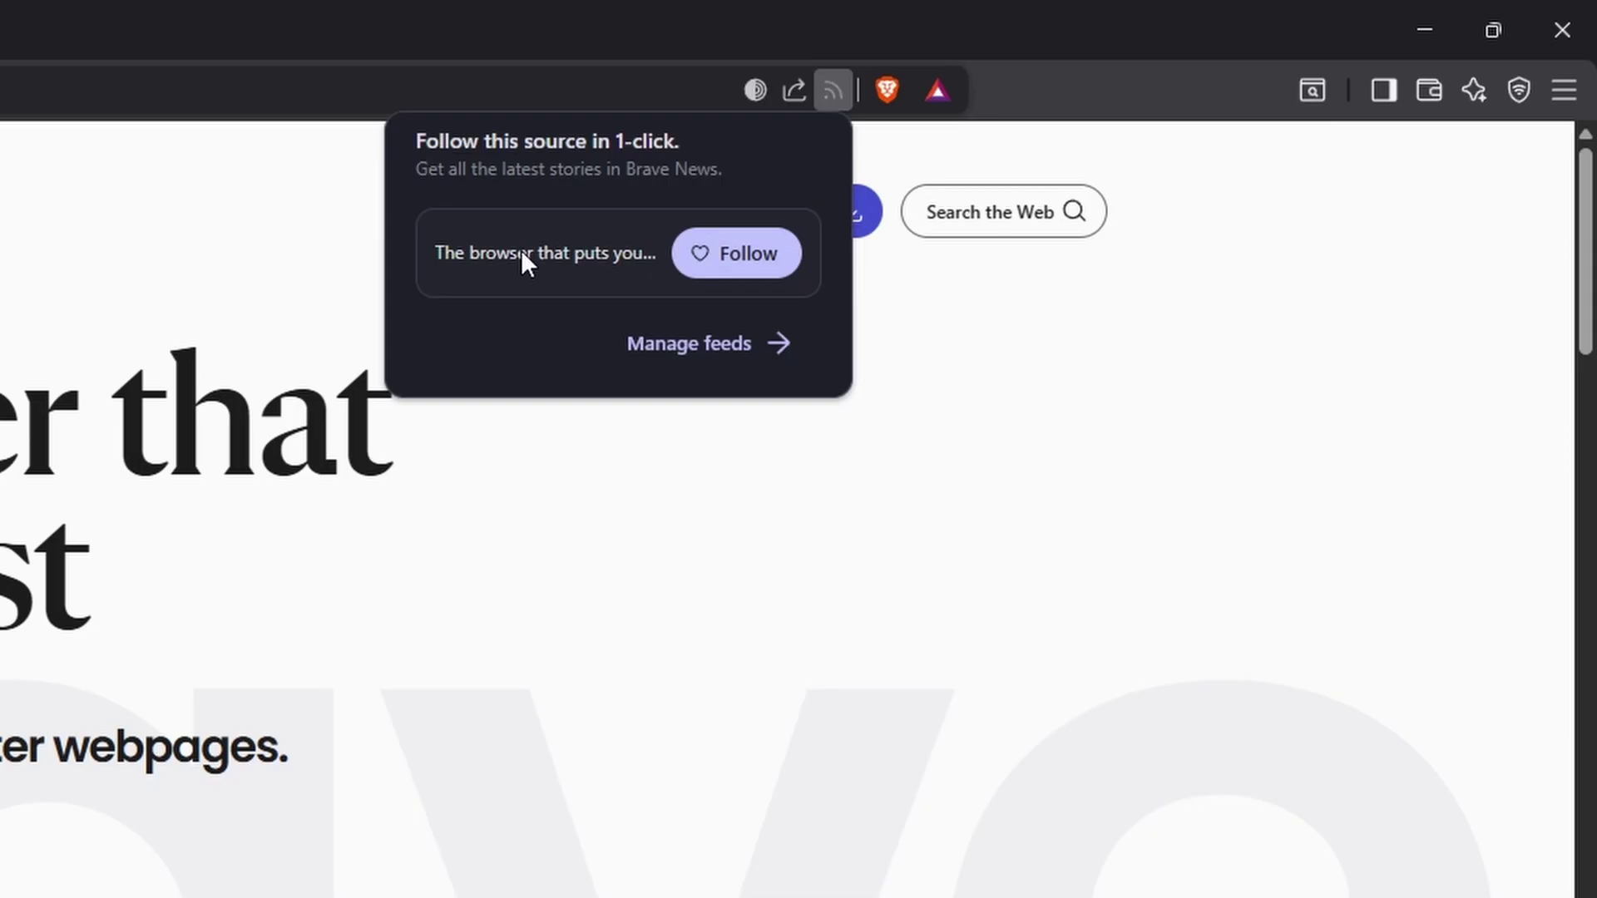
pyautogui.click(892, 158)
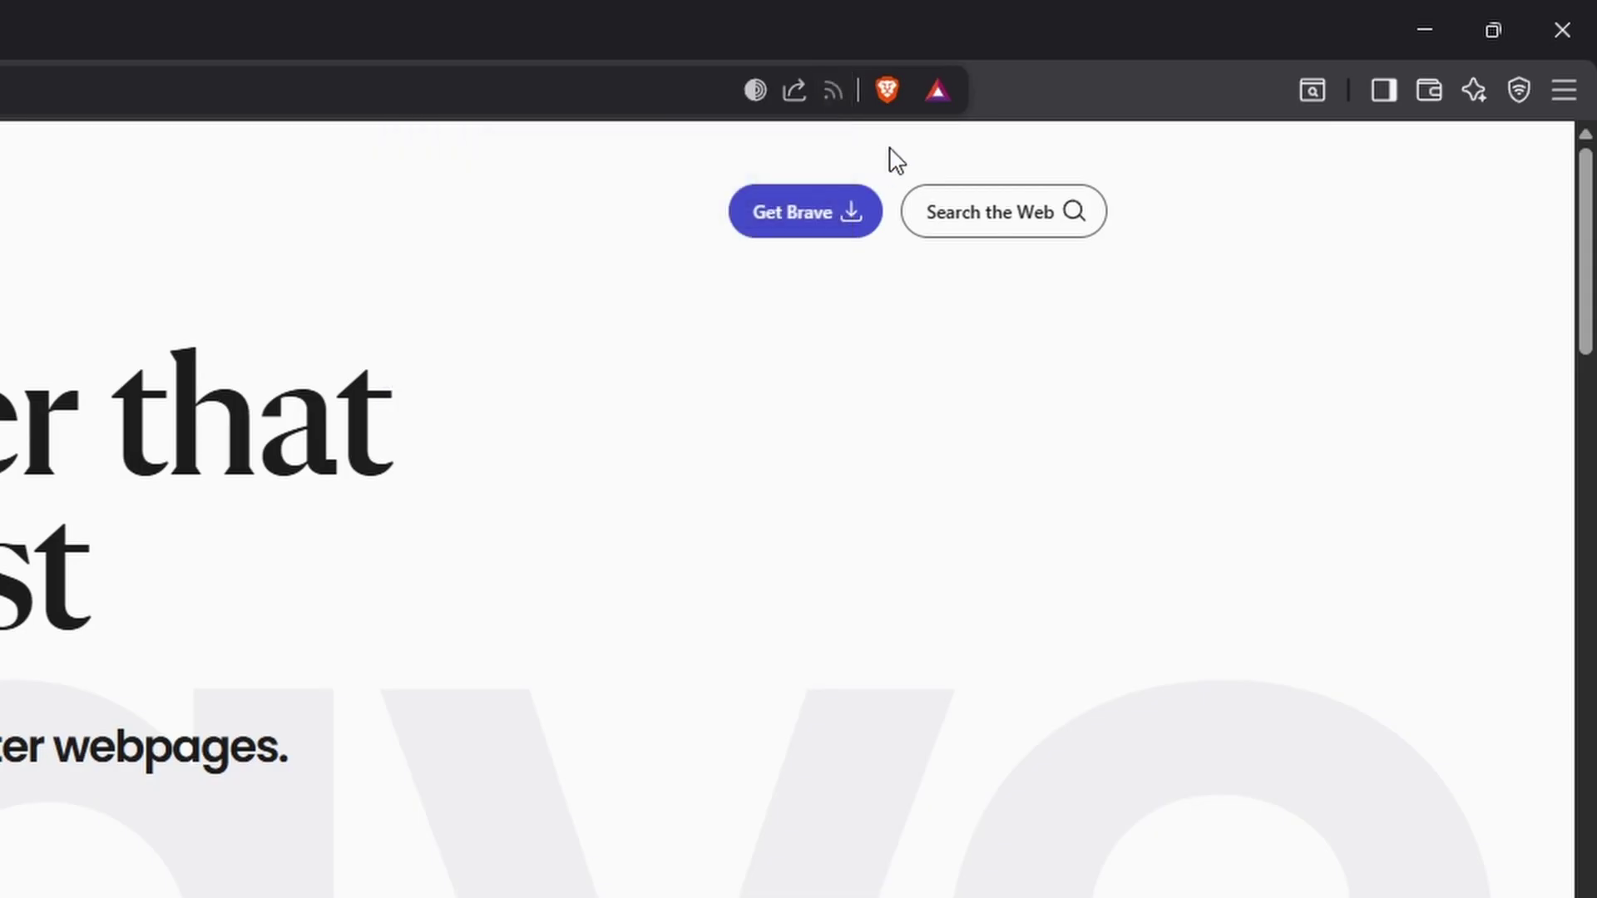
pyautogui.click(886, 90)
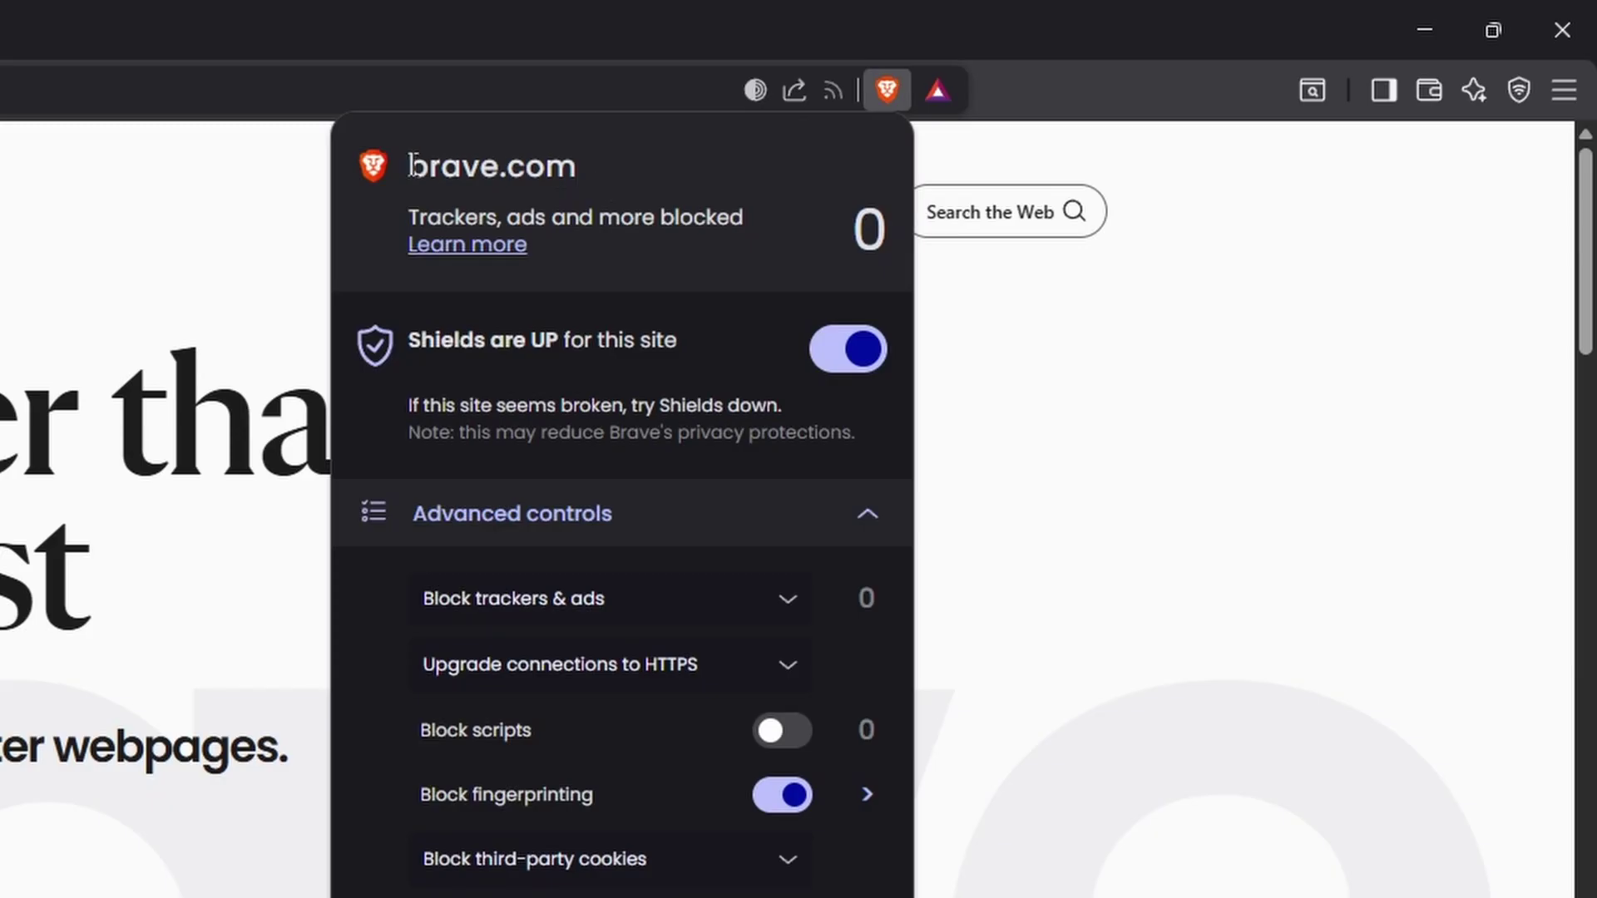
pyautogui.moveTo(410, 164); pyautogui.dragTo(581, 165)
pyautogui.click(582, 164)
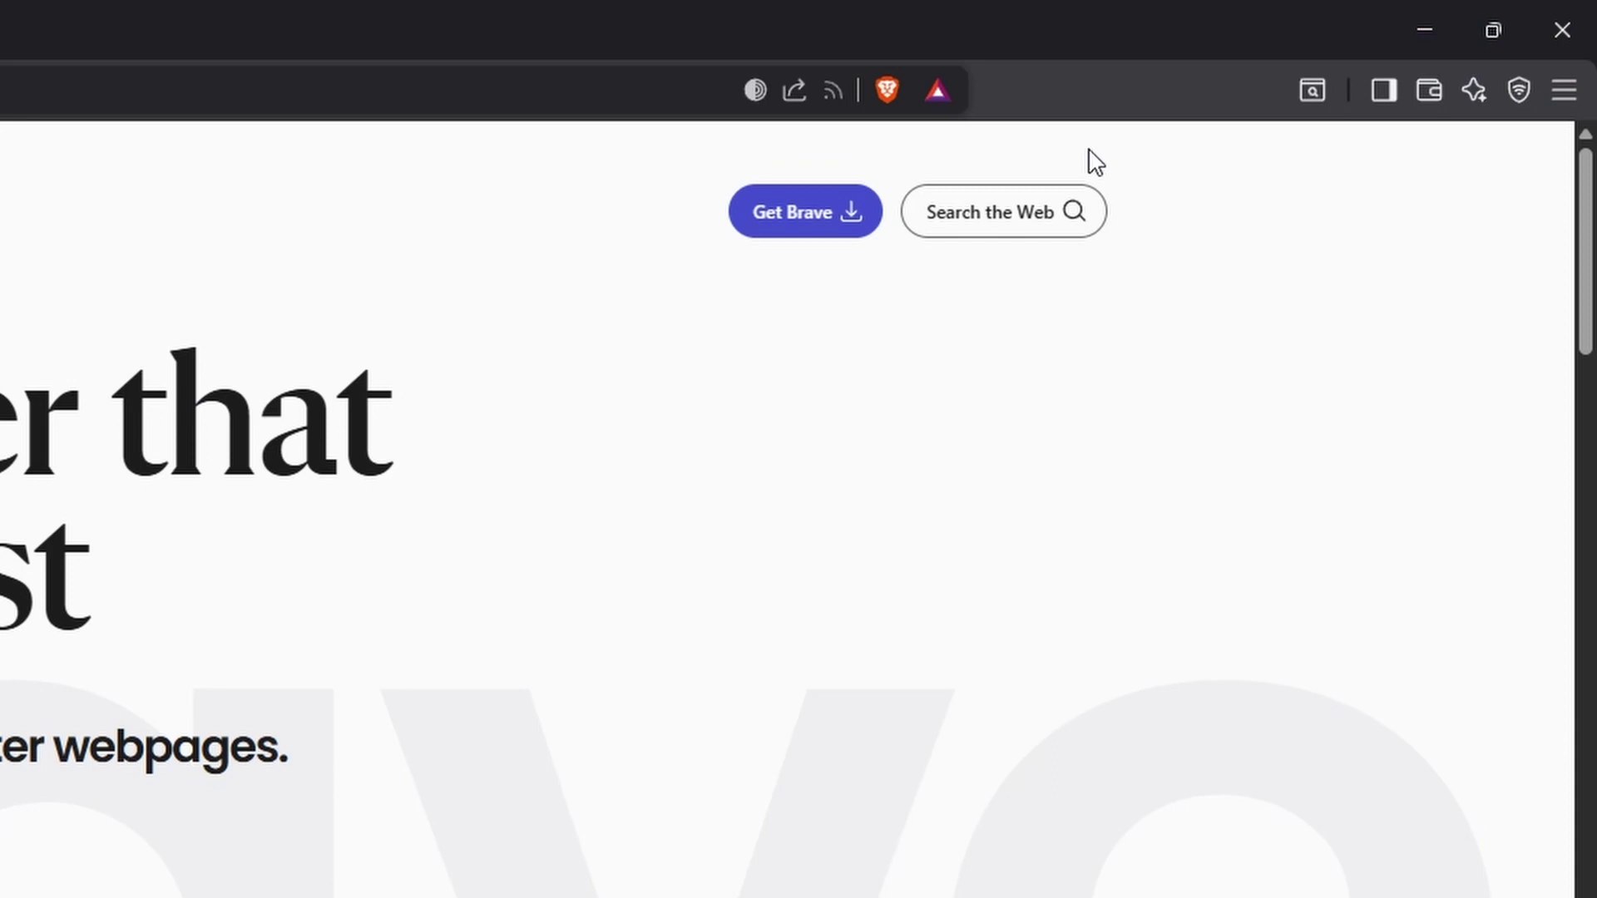
# Look at the tab search and Organise options, then toggle the Leo AI side panel
pyautogui.click(1311, 89)
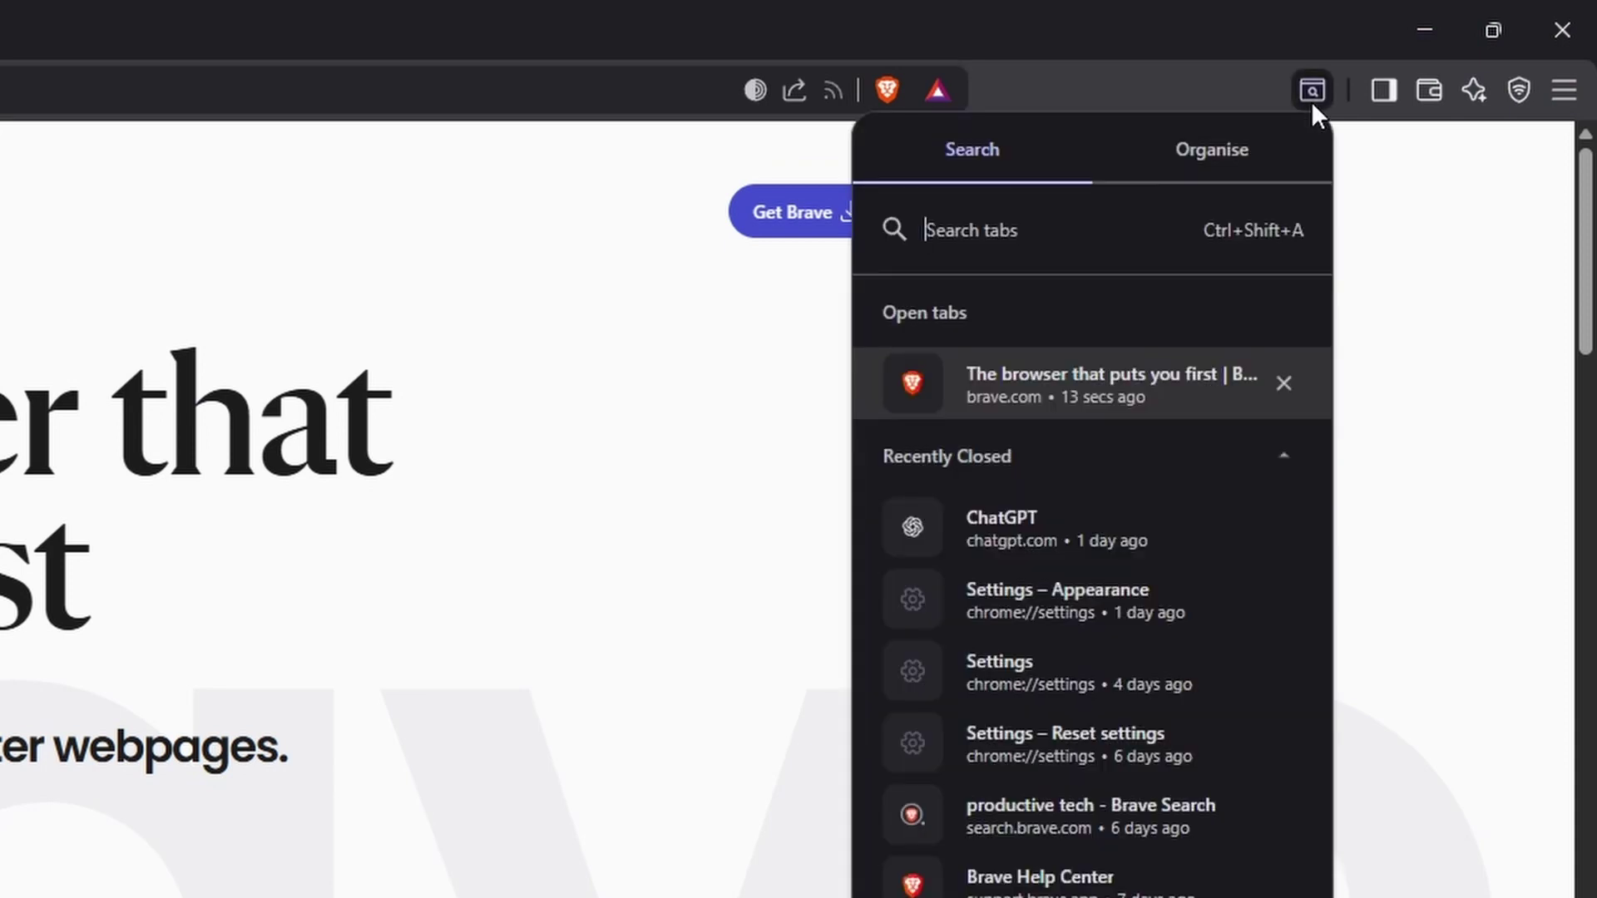
pyautogui.click(1229, 182)
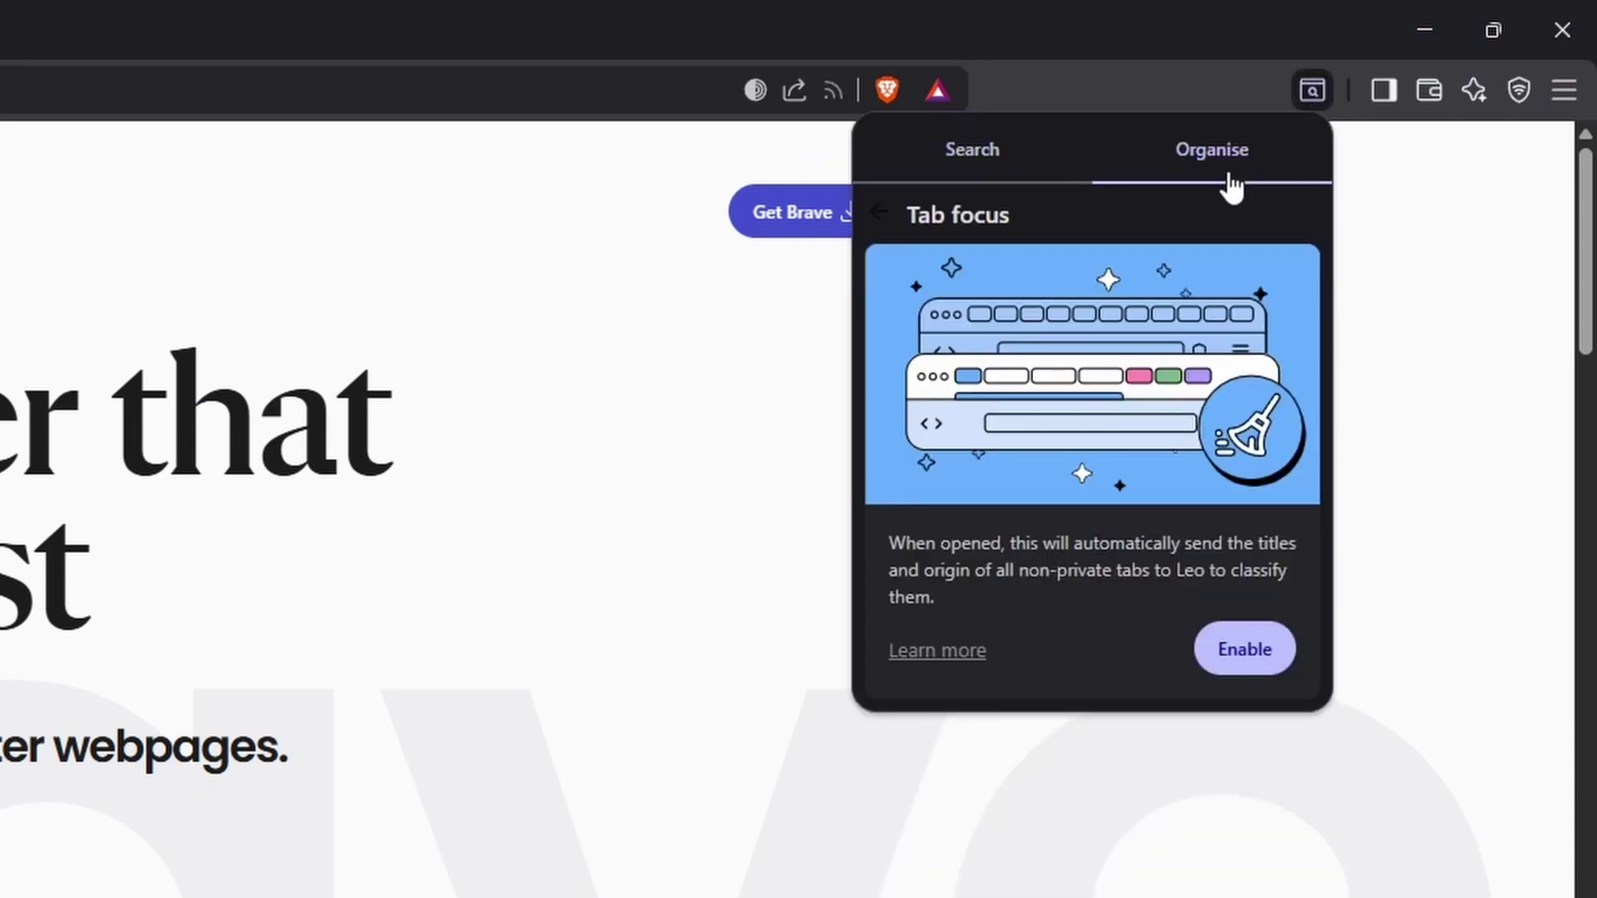
pyautogui.click(1304, 93)
pyautogui.click(1391, 94)
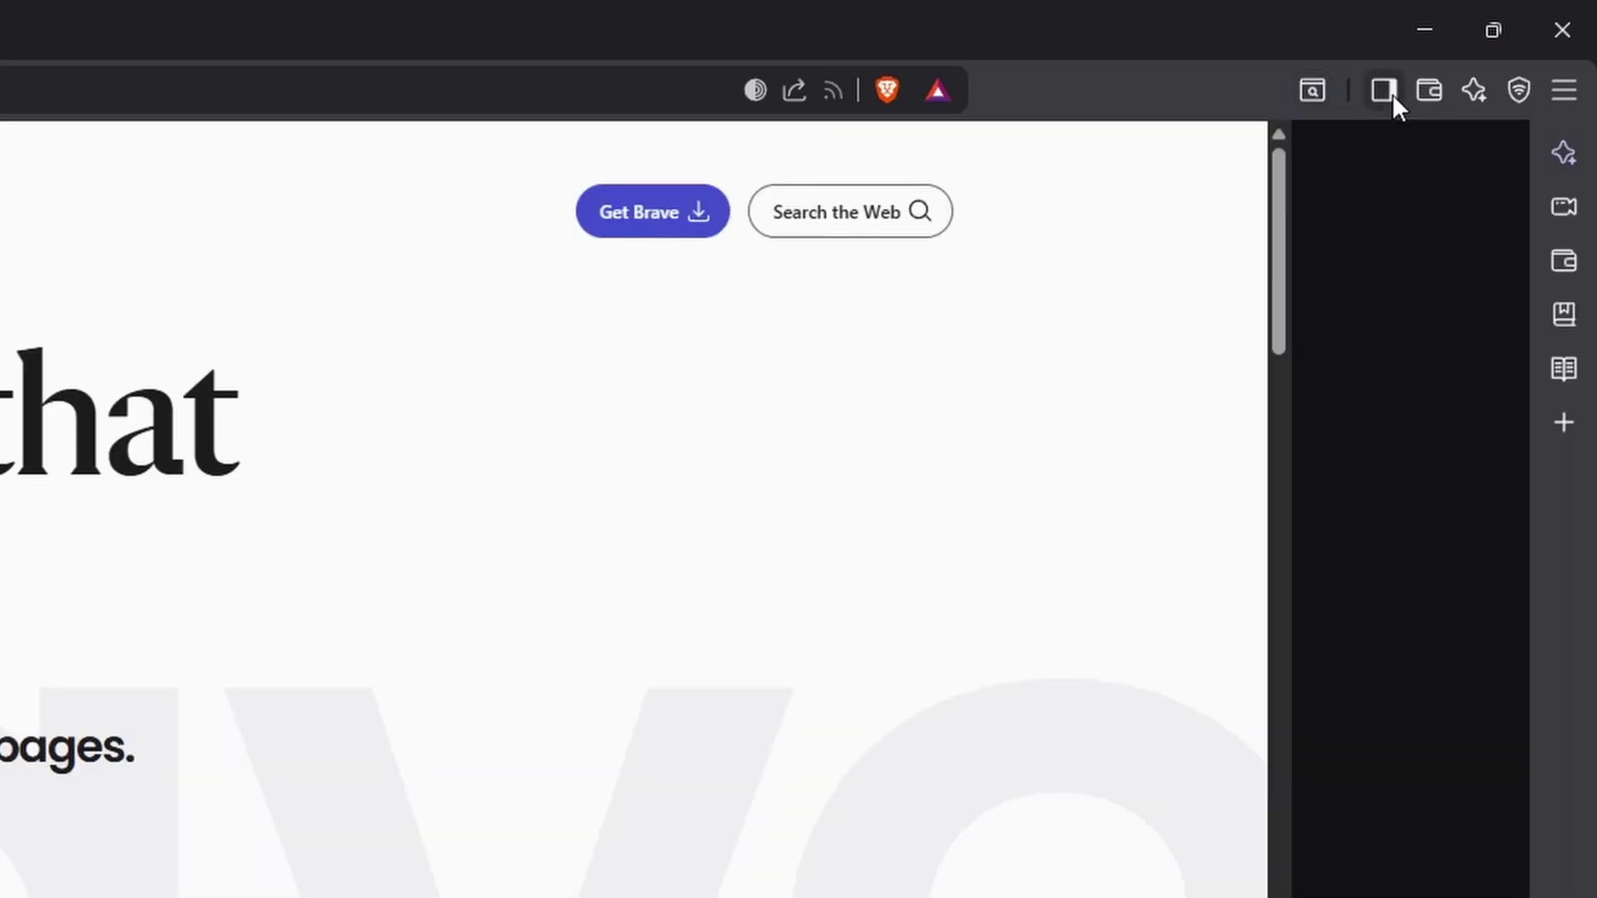
pyautogui.click(1384, 100)
pyautogui.click(1383, 100)
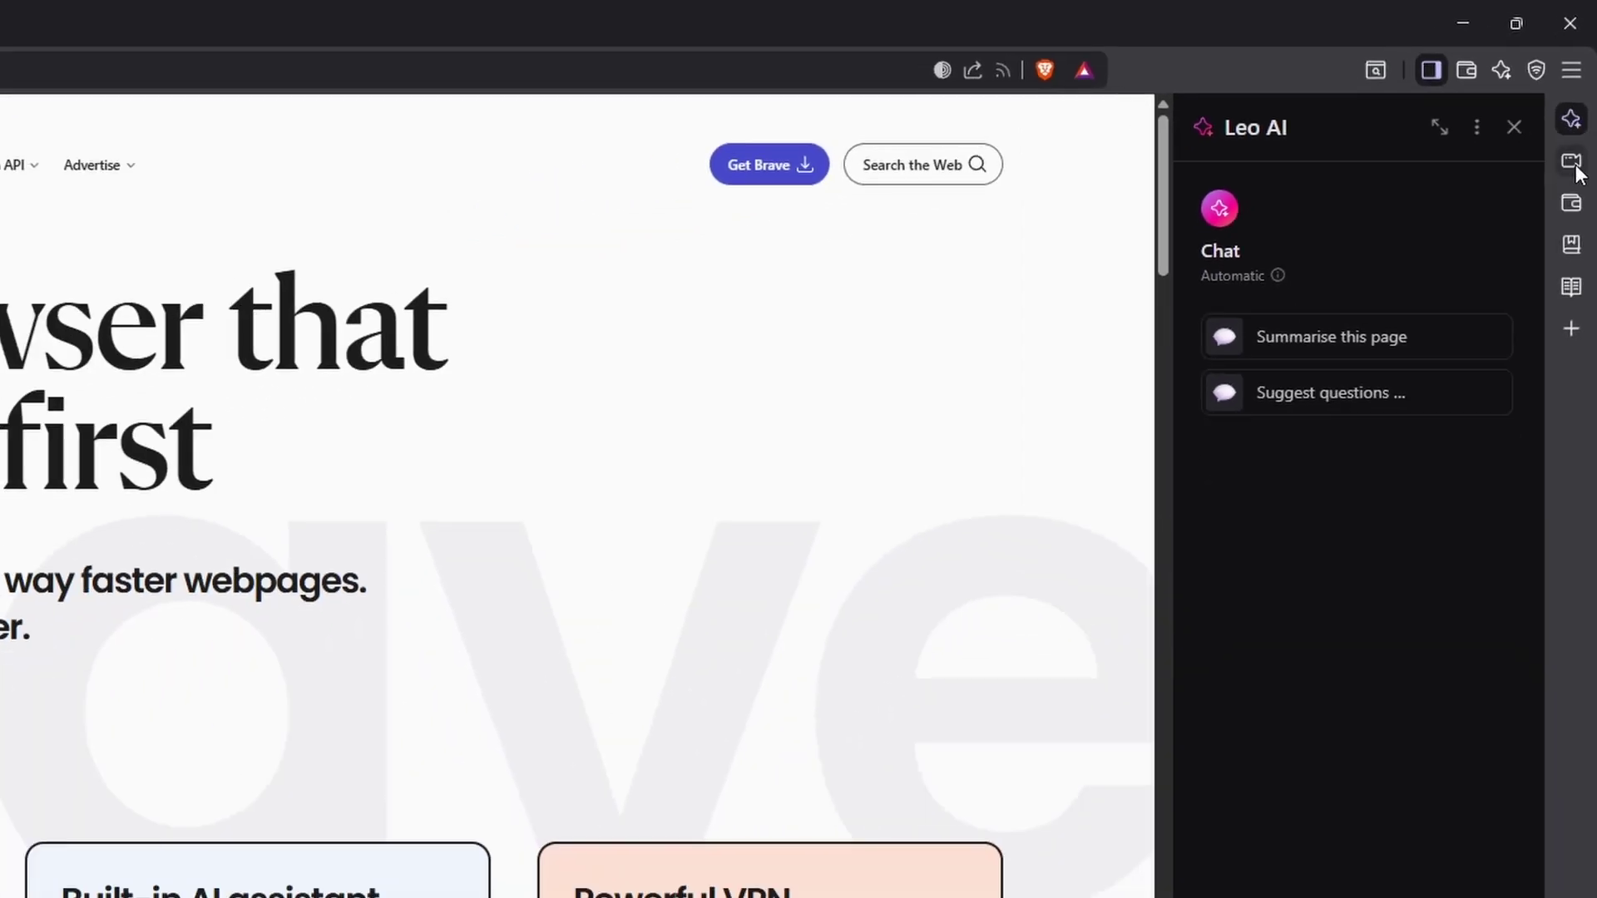
# Open Brave Talk, Brave Wallet, Bookmarks and Reading List from the sidebar, then close the panel
pyautogui.click(1563, 203)
pyautogui.click(1571, 204)
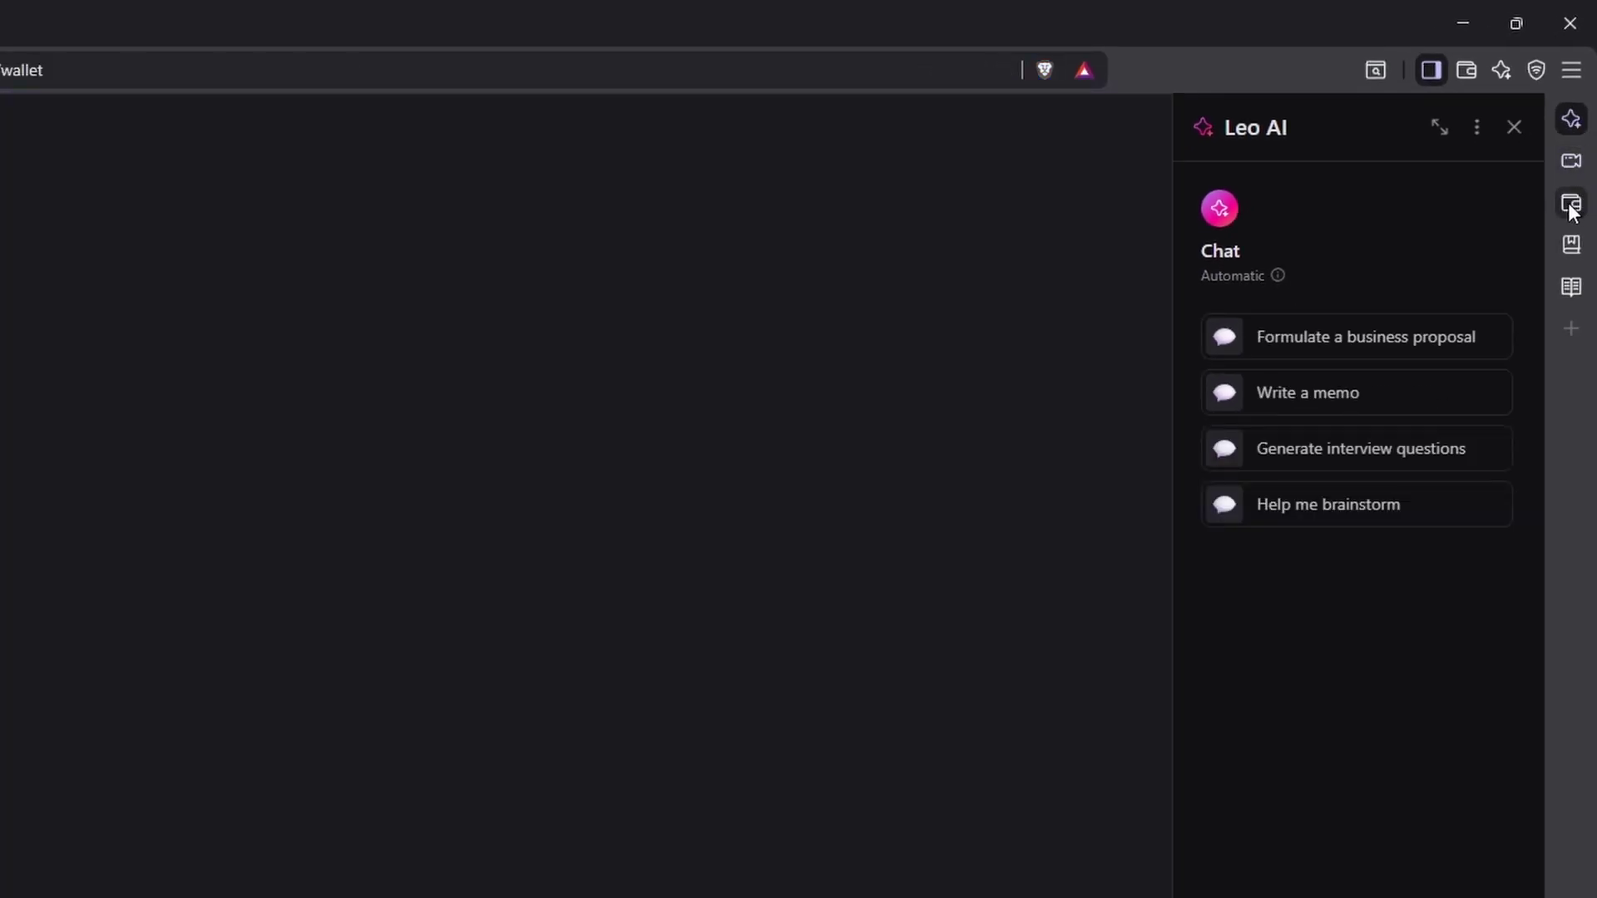
pyautogui.click(1570, 245)
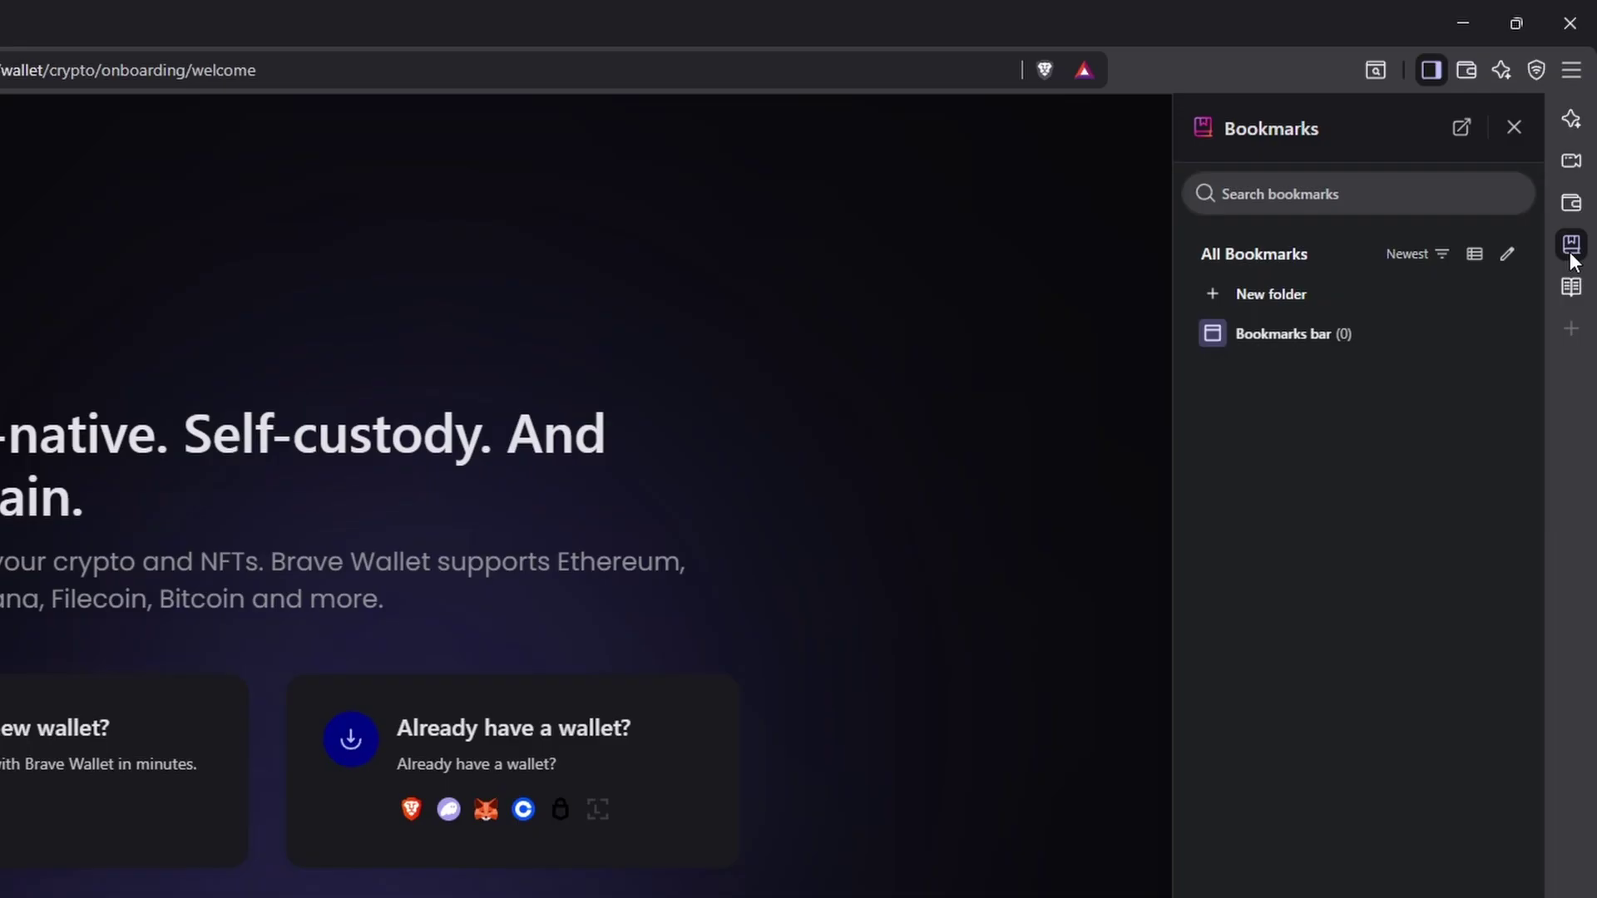
pyautogui.click(1570, 287)
pyautogui.click(1512, 126)
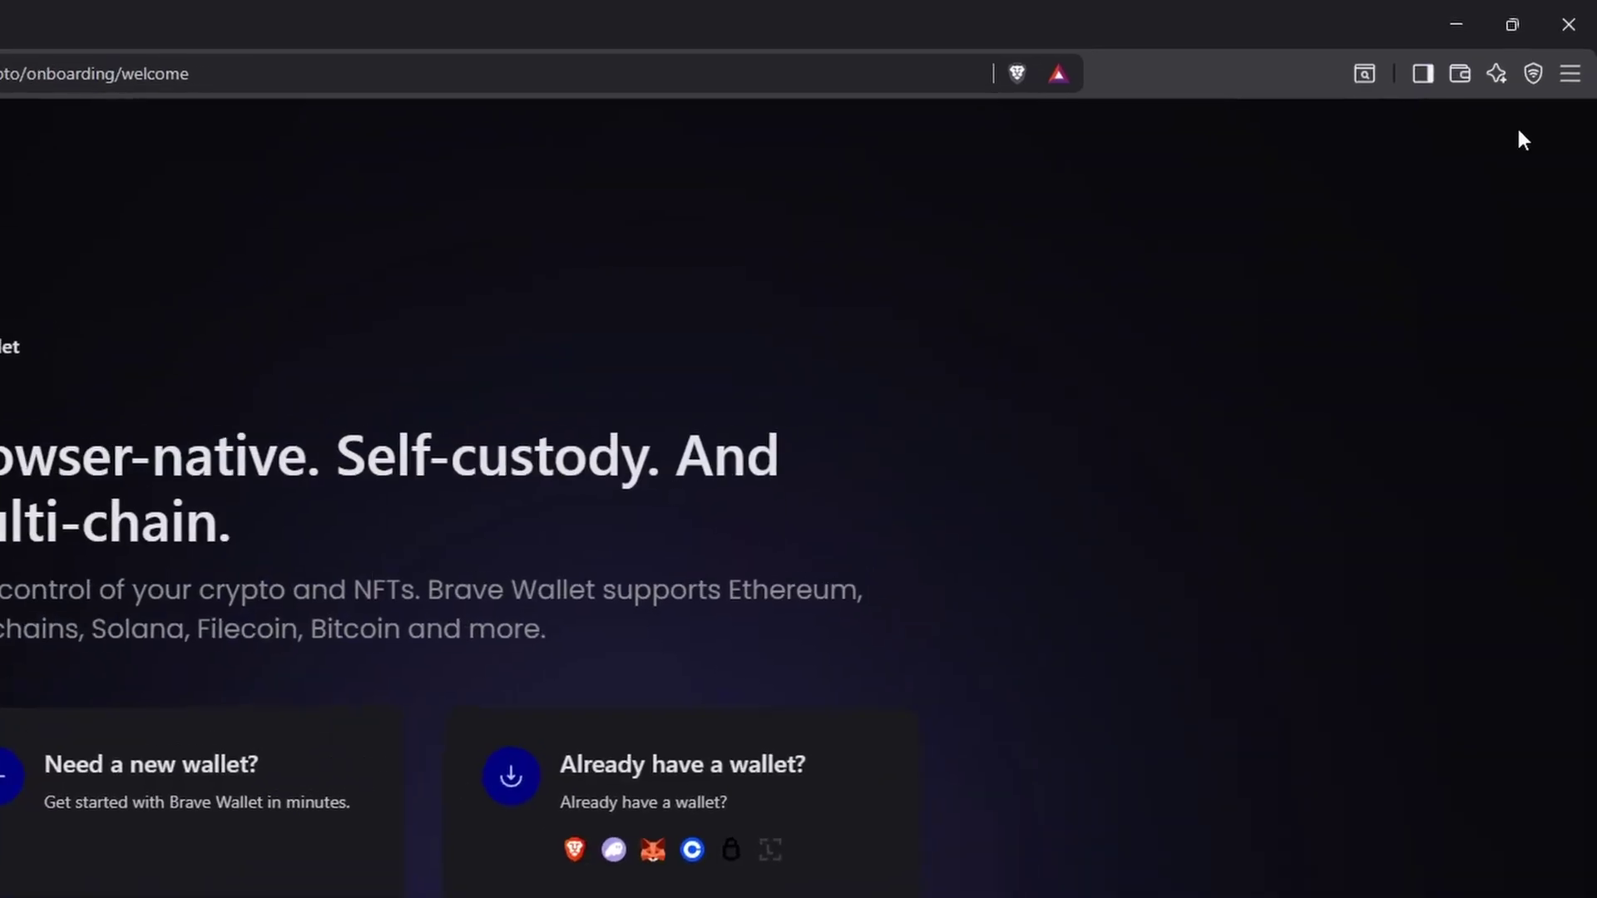
# Inspect the Wallet, Leo AI and Brave VPN toolbar panels, dismissing each one
pyautogui.click(1460, 74)
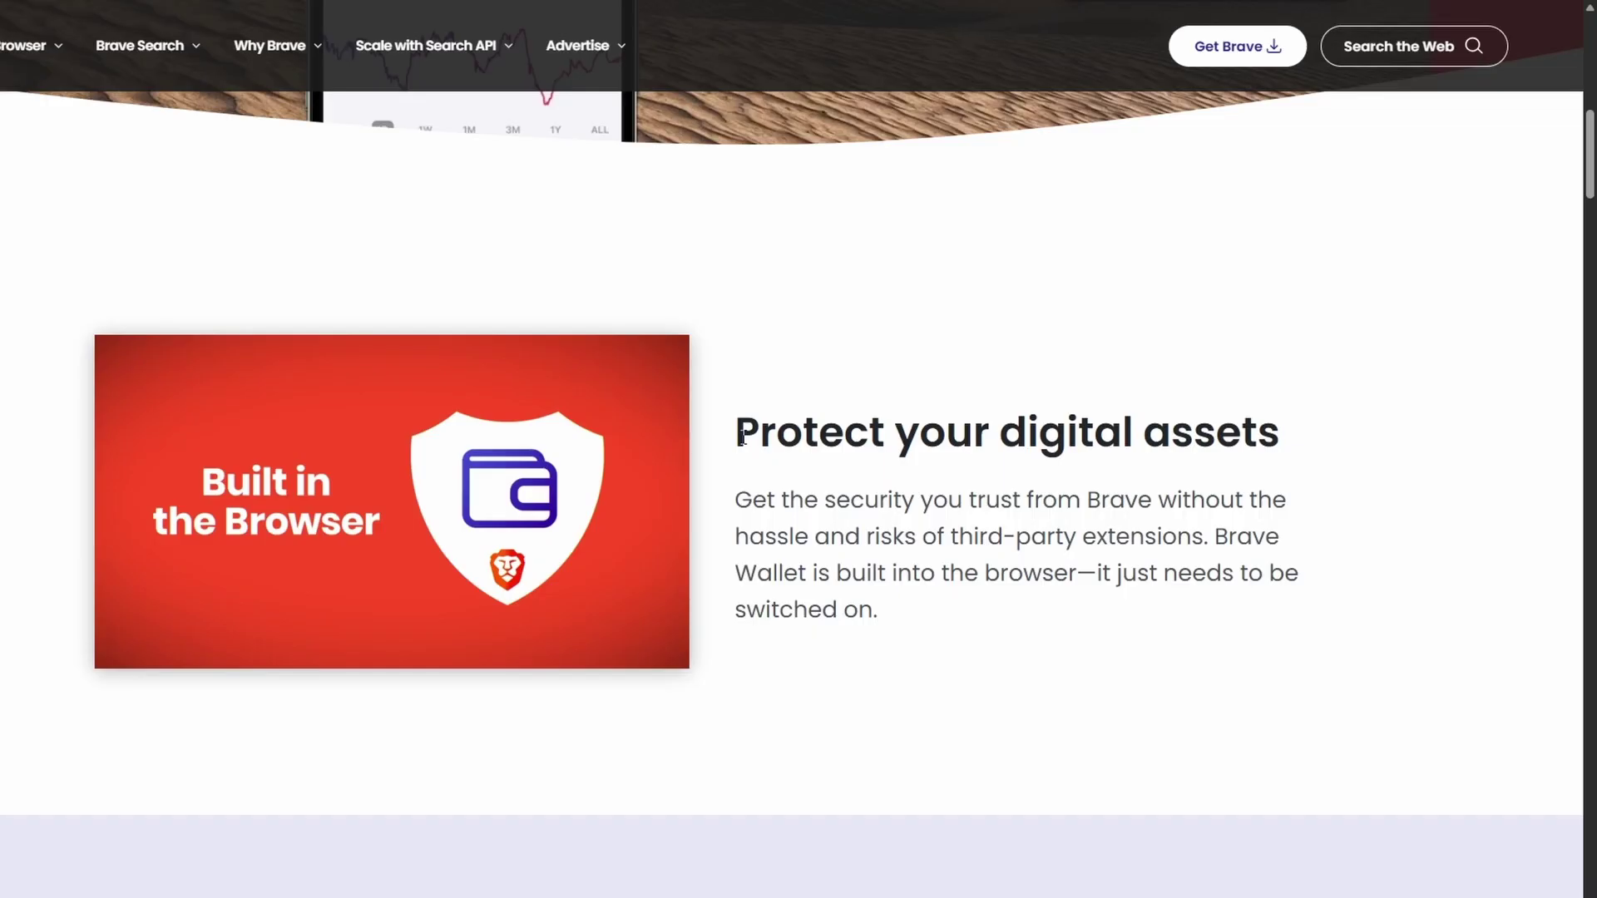
pyautogui.moveTo(743, 437); pyautogui.dragTo(1300, 449)
pyautogui.click(1315, 492)
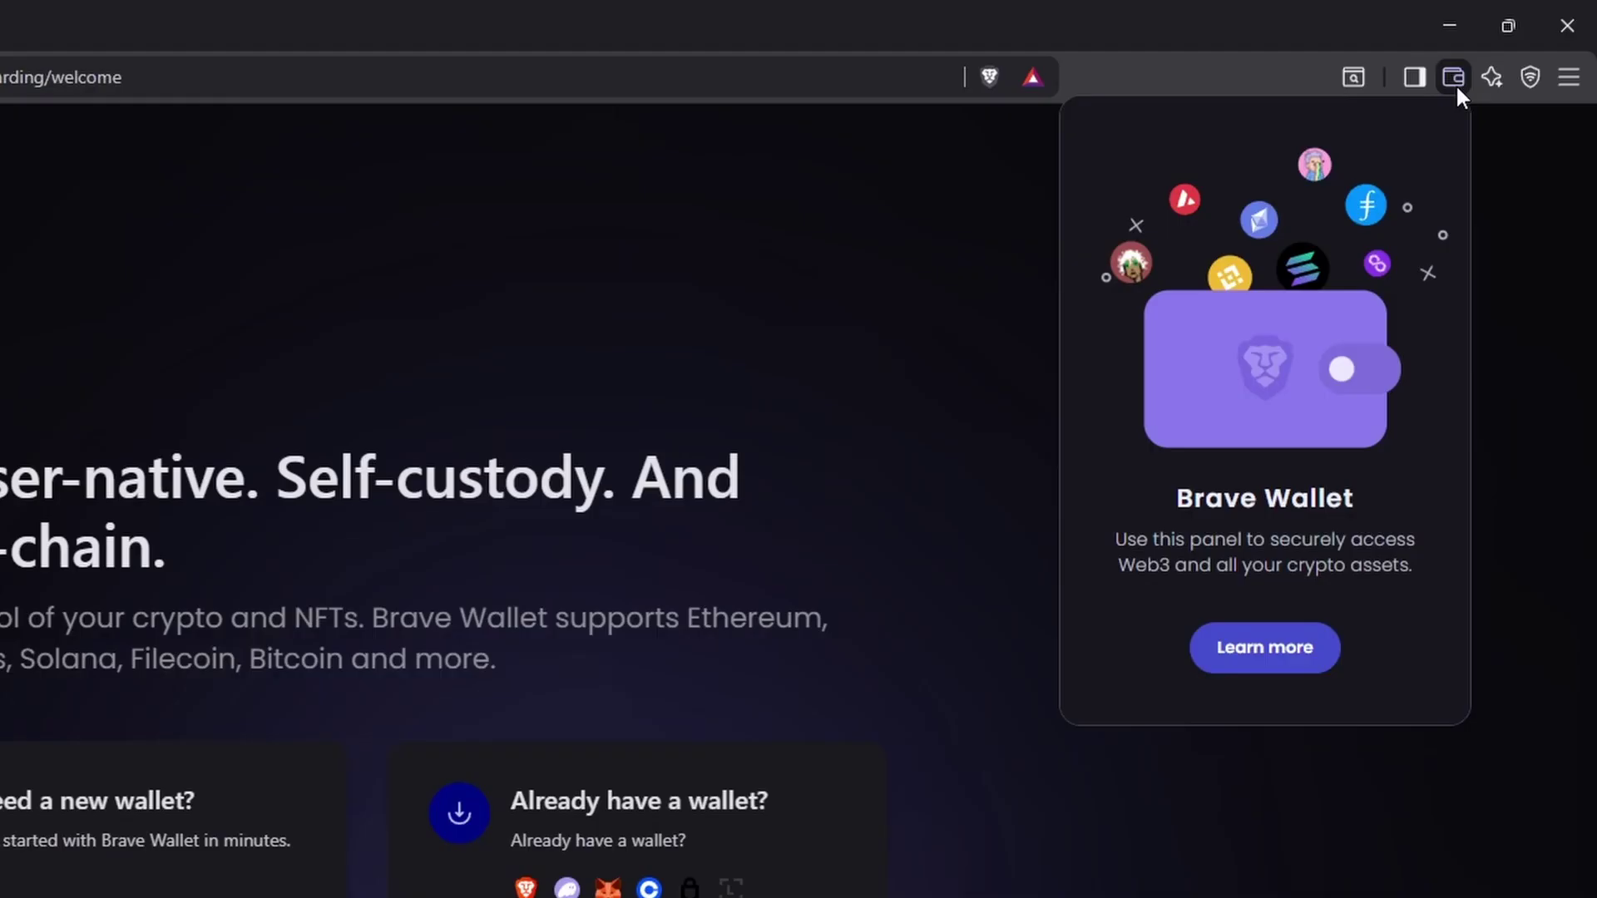
pyautogui.click(1456, 83)
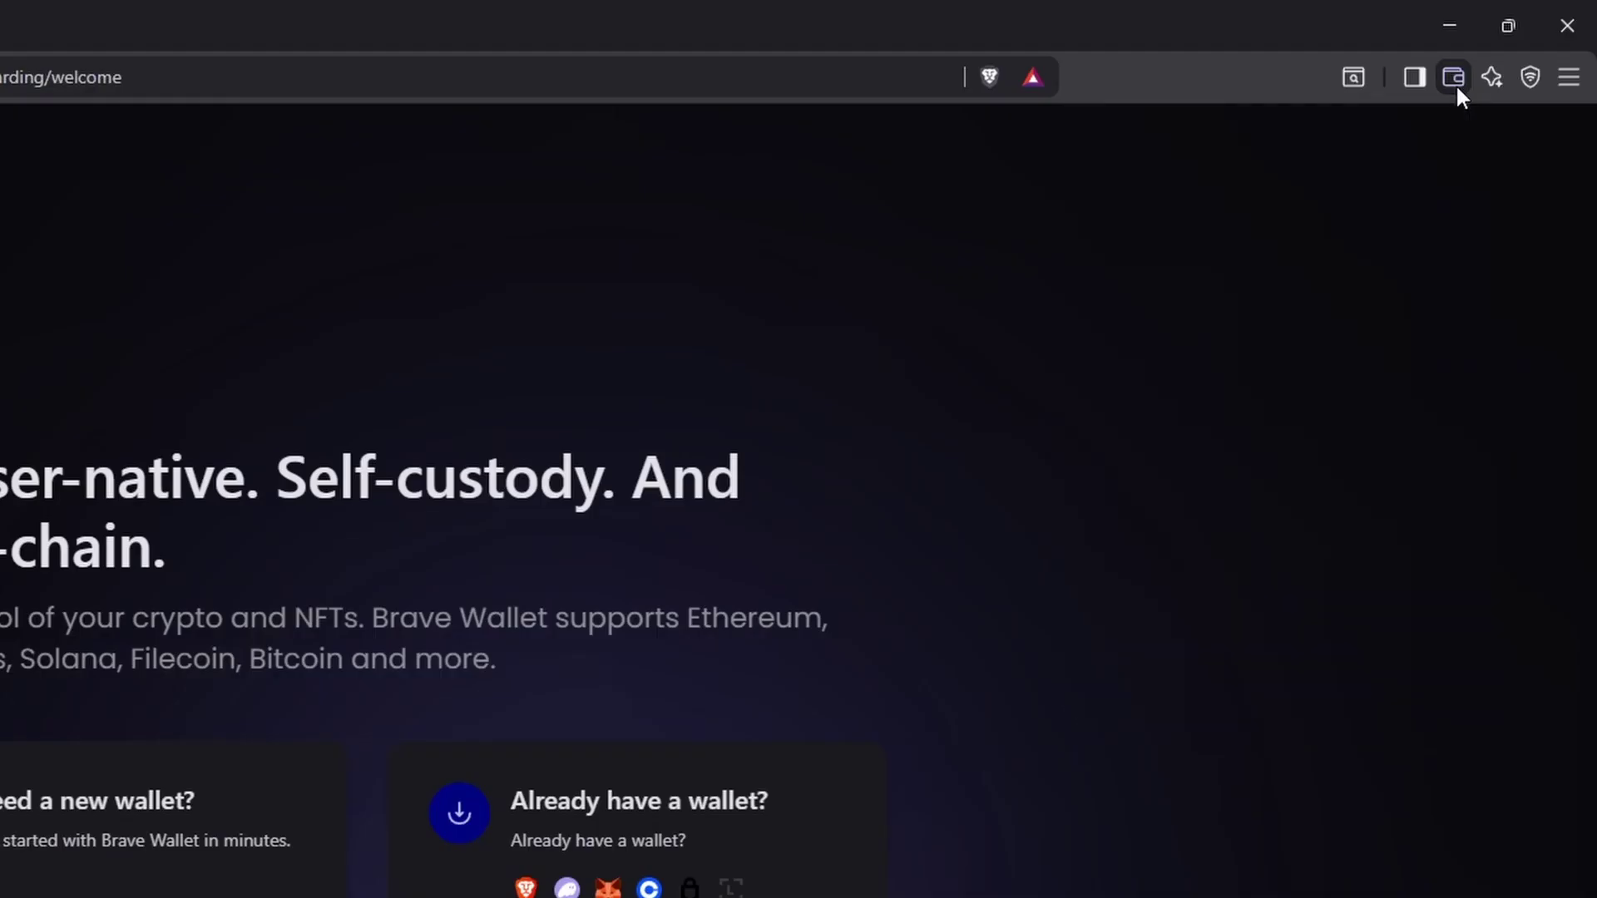
pyautogui.click(1491, 78)
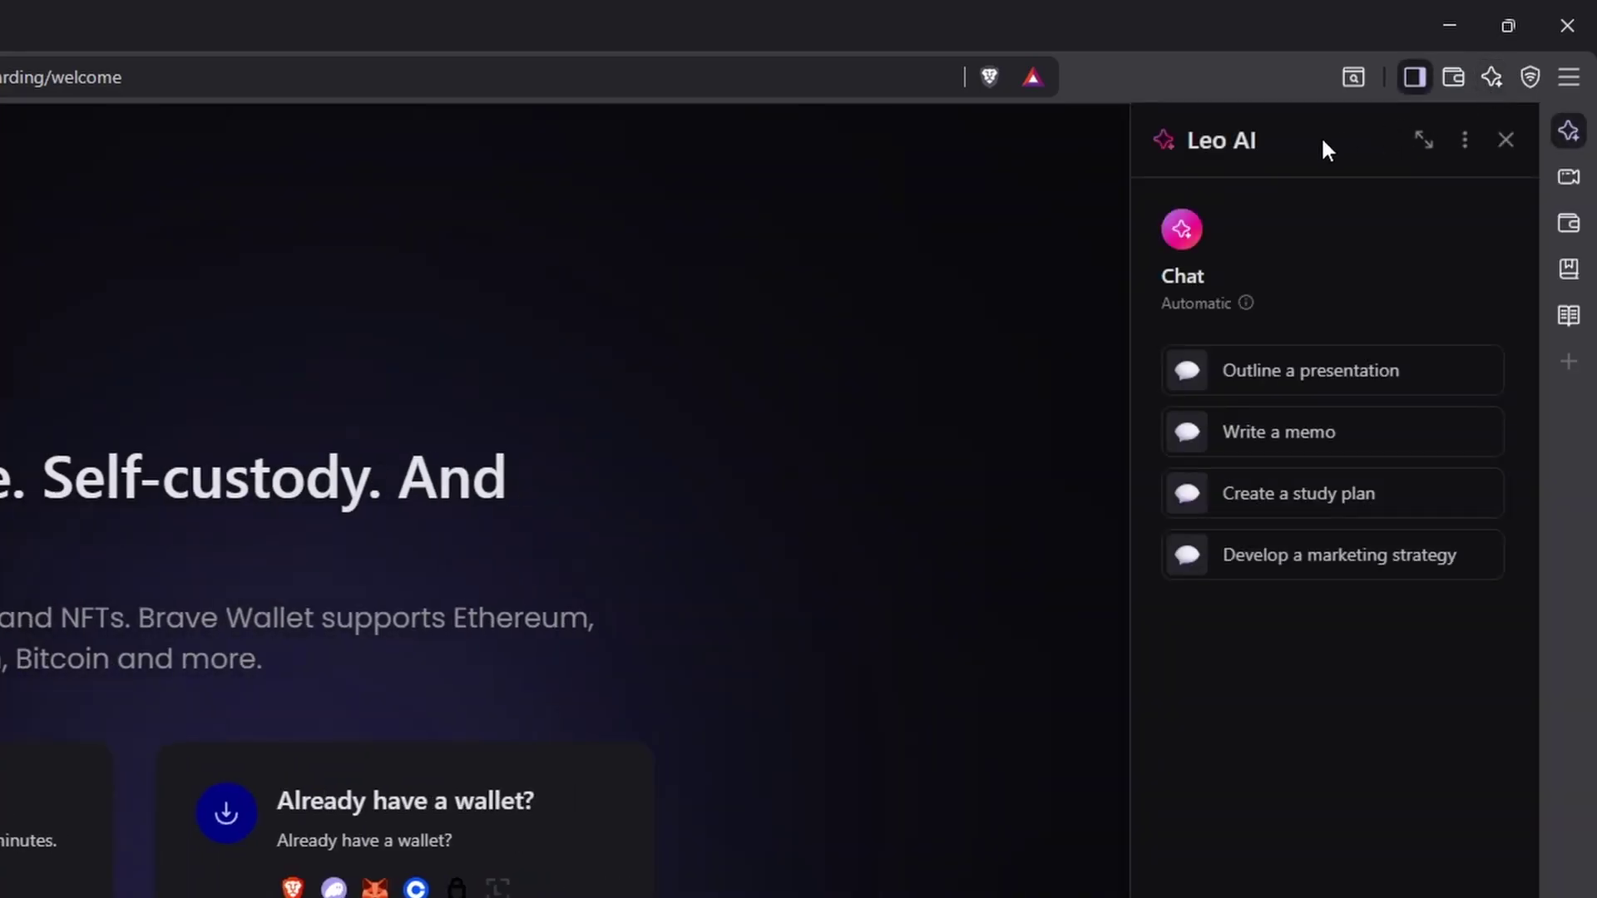
pyautogui.moveTo(1190, 142); pyautogui.dragTo(1277, 140)
pyautogui.click(1278, 139)
pyautogui.click(1506, 141)
pyautogui.click(1530, 78)
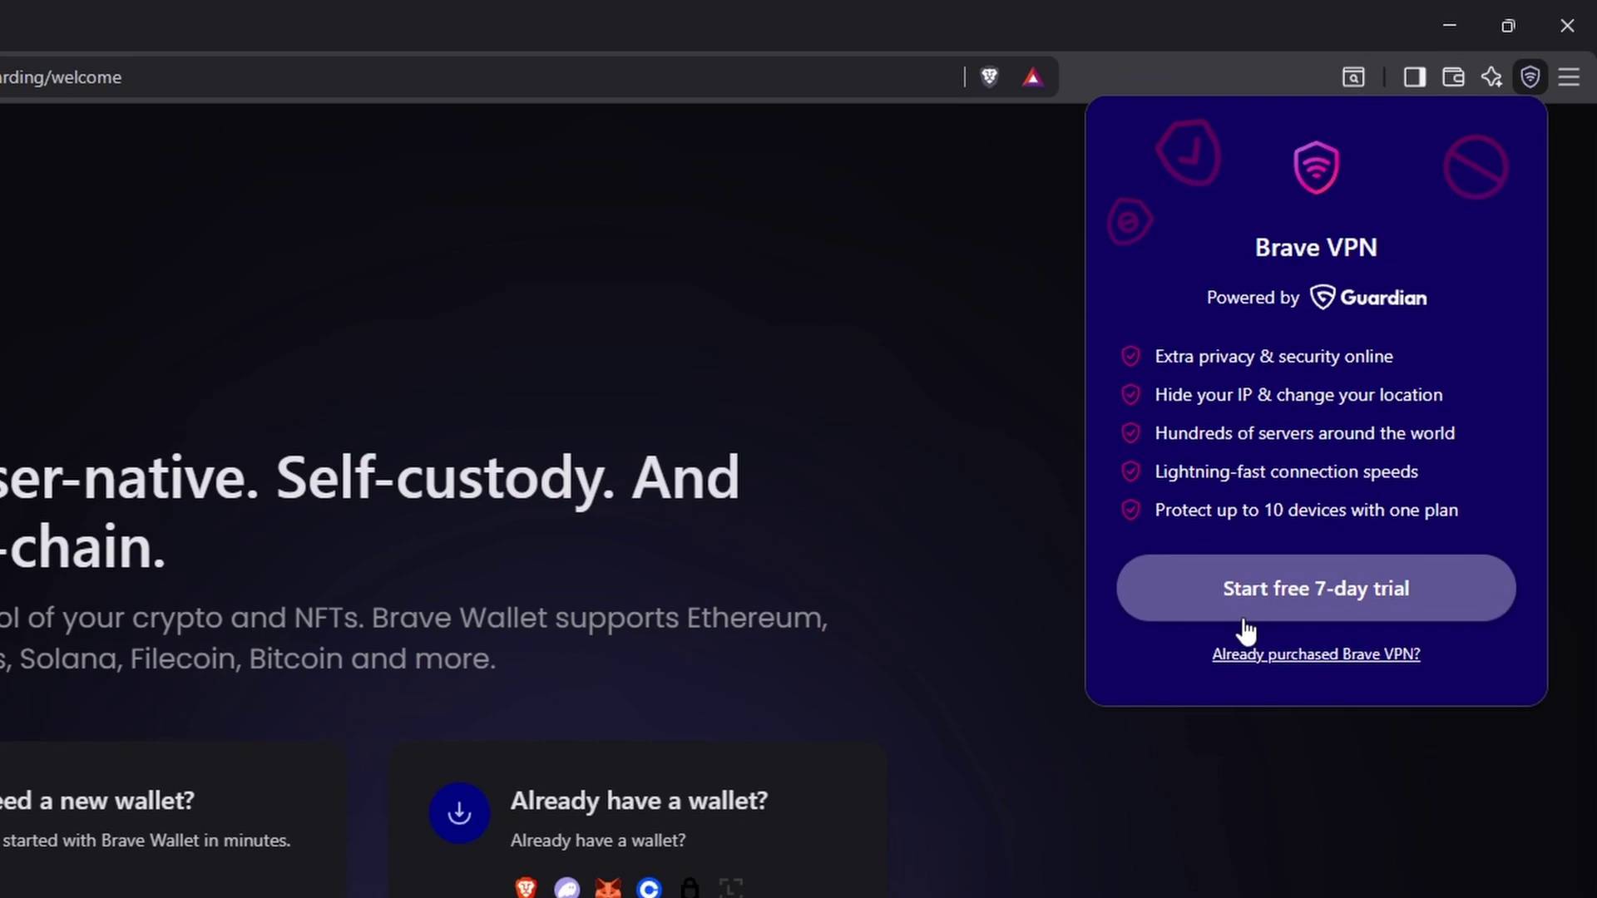
pyautogui.click(1587, 397)
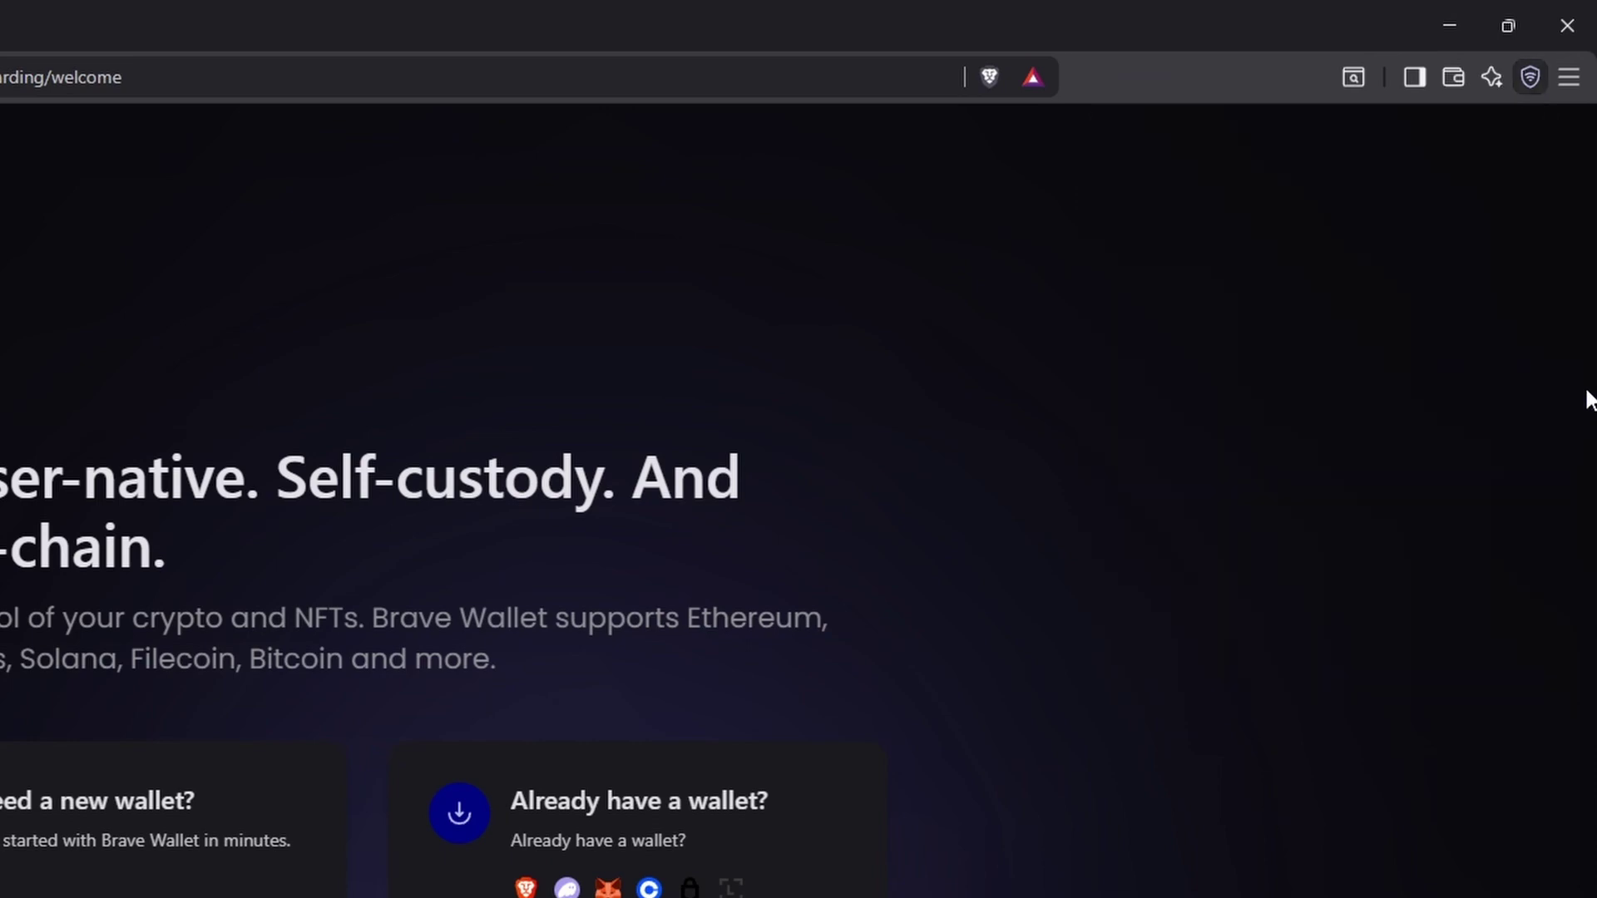
# Open the hamburger menu at the right end of the toolbar
pyautogui.click(1568, 77)
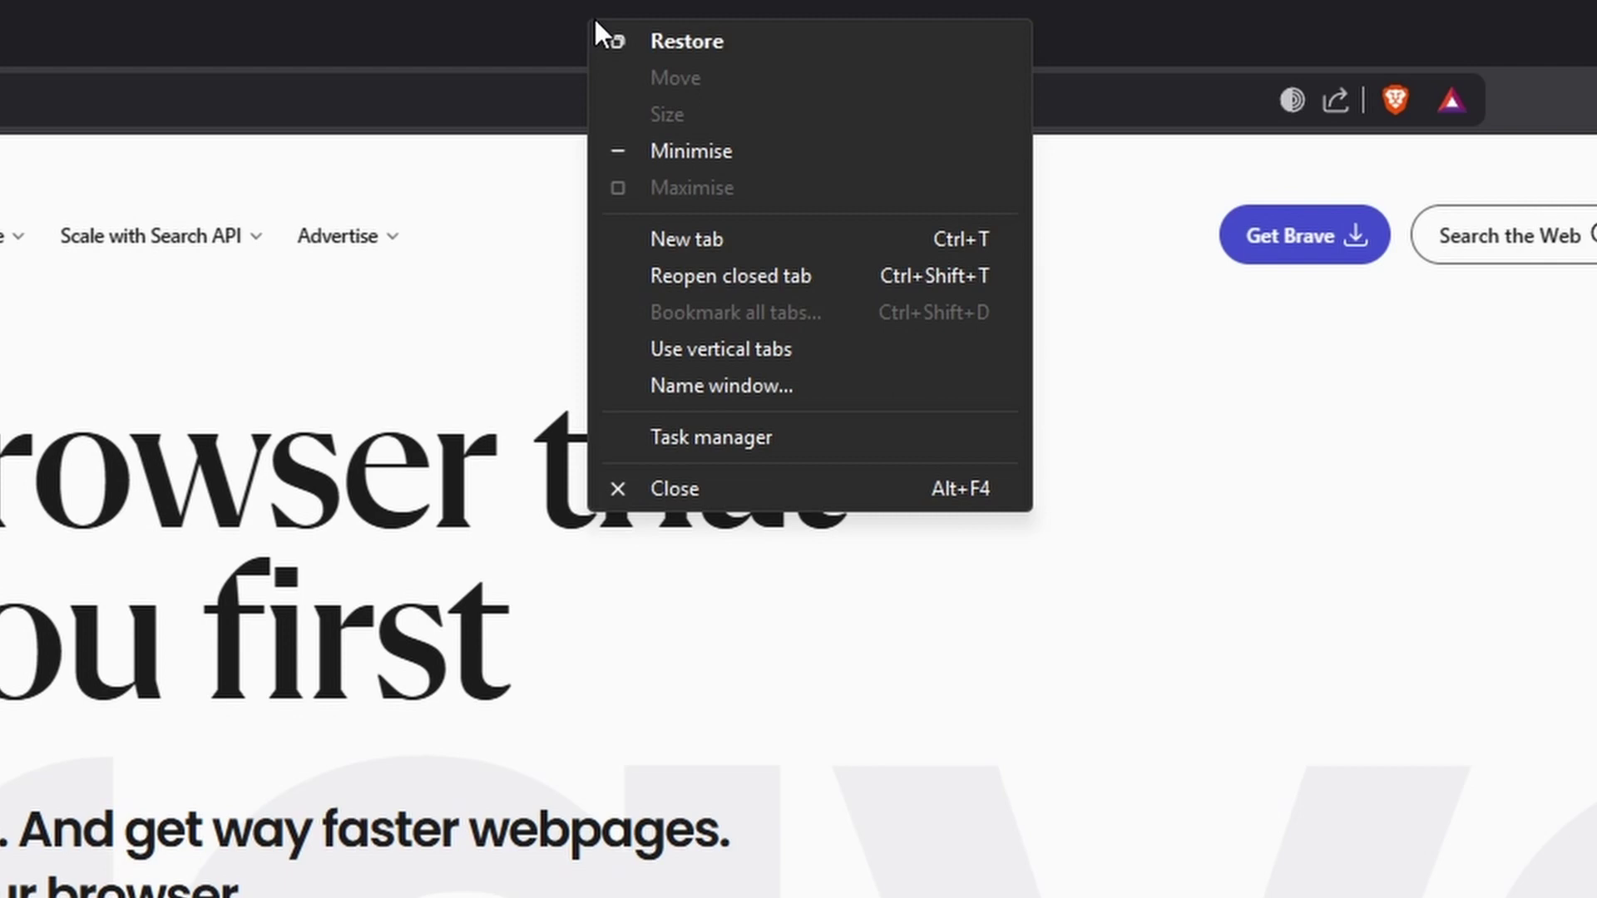
# Try vertical tabs pinned open and widened, then uncheck 'Use vertical tabs' from the title-bar menu
pyautogui.click(668, 355)
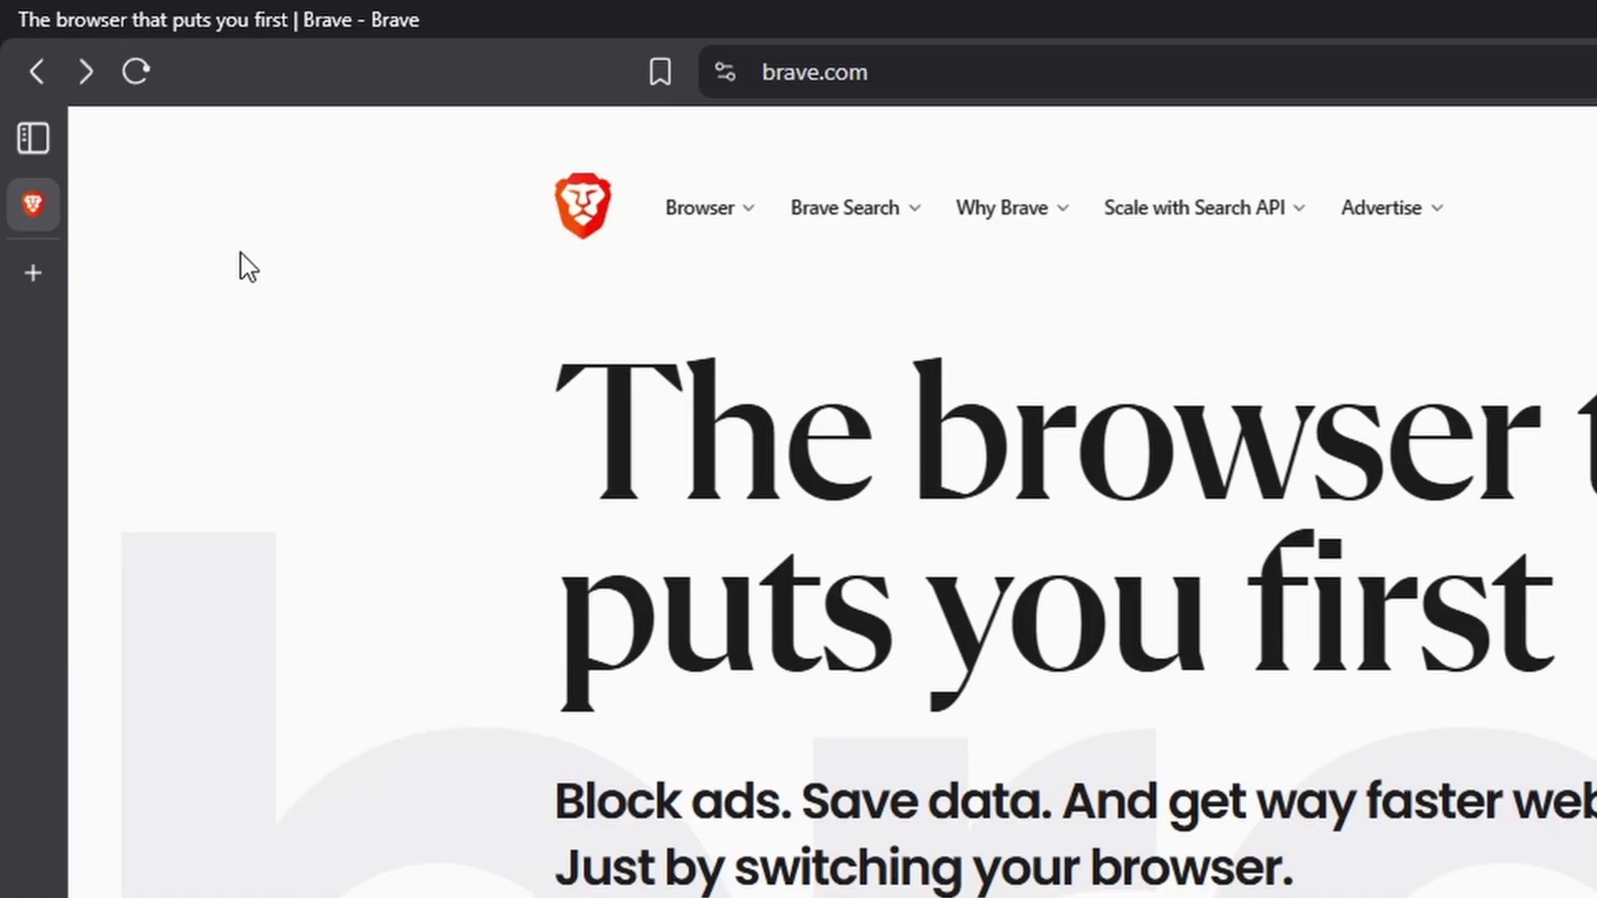
pyautogui.moveTo(32, 138)
pyautogui.moveTo(36, 386)
pyautogui.click(33, 137)
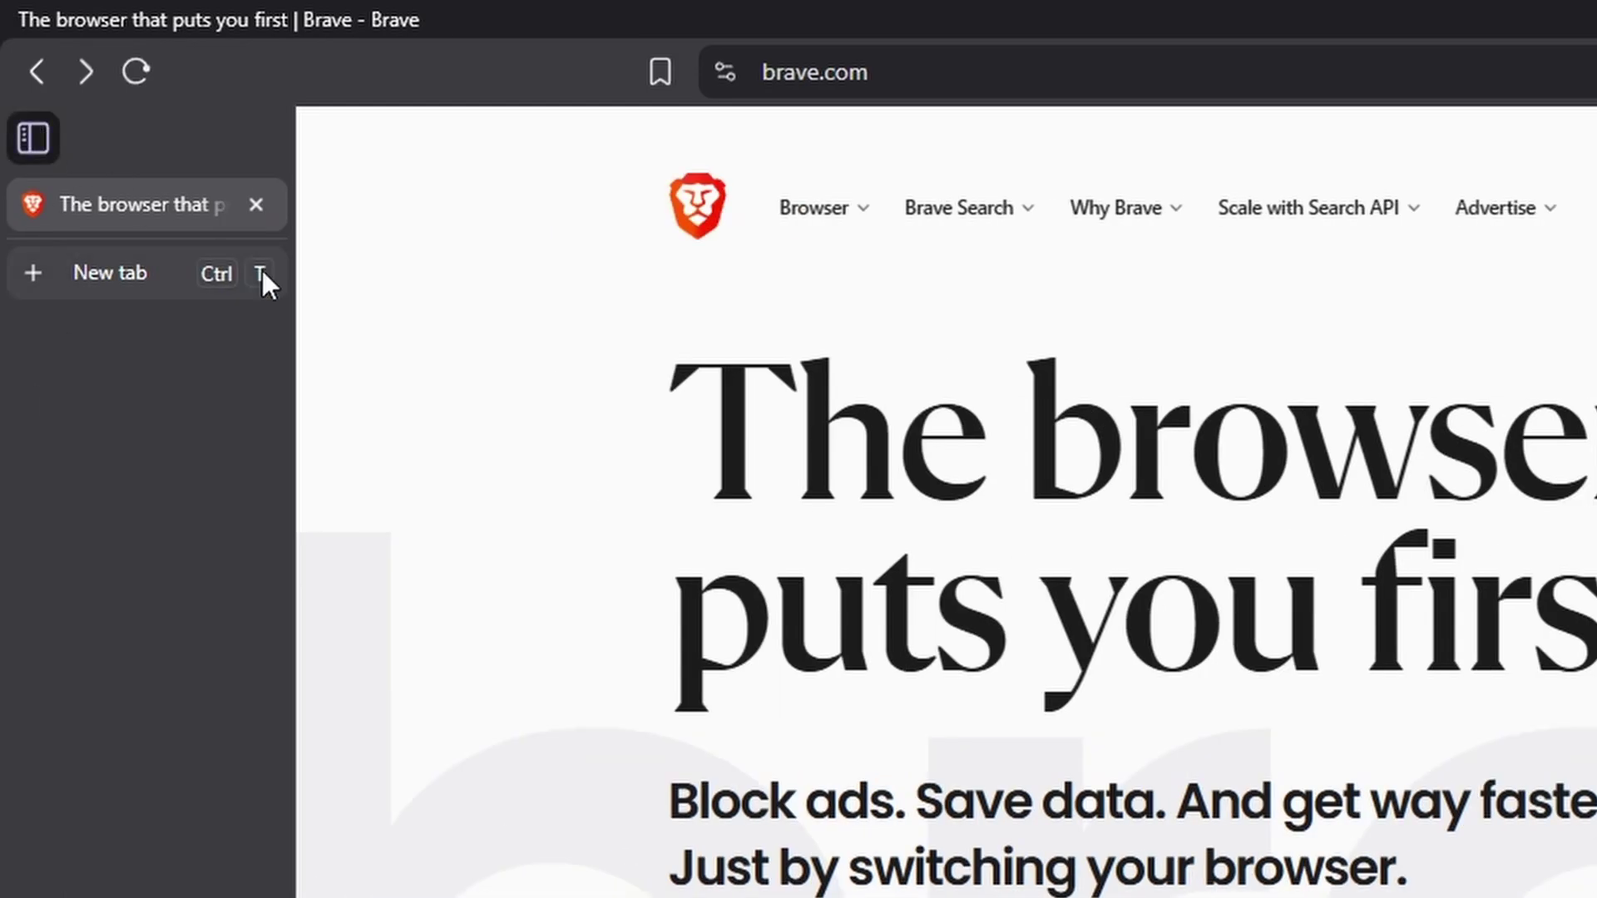
pyautogui.moveTo(302, 400); pyautogui.dragTo(340, 422)
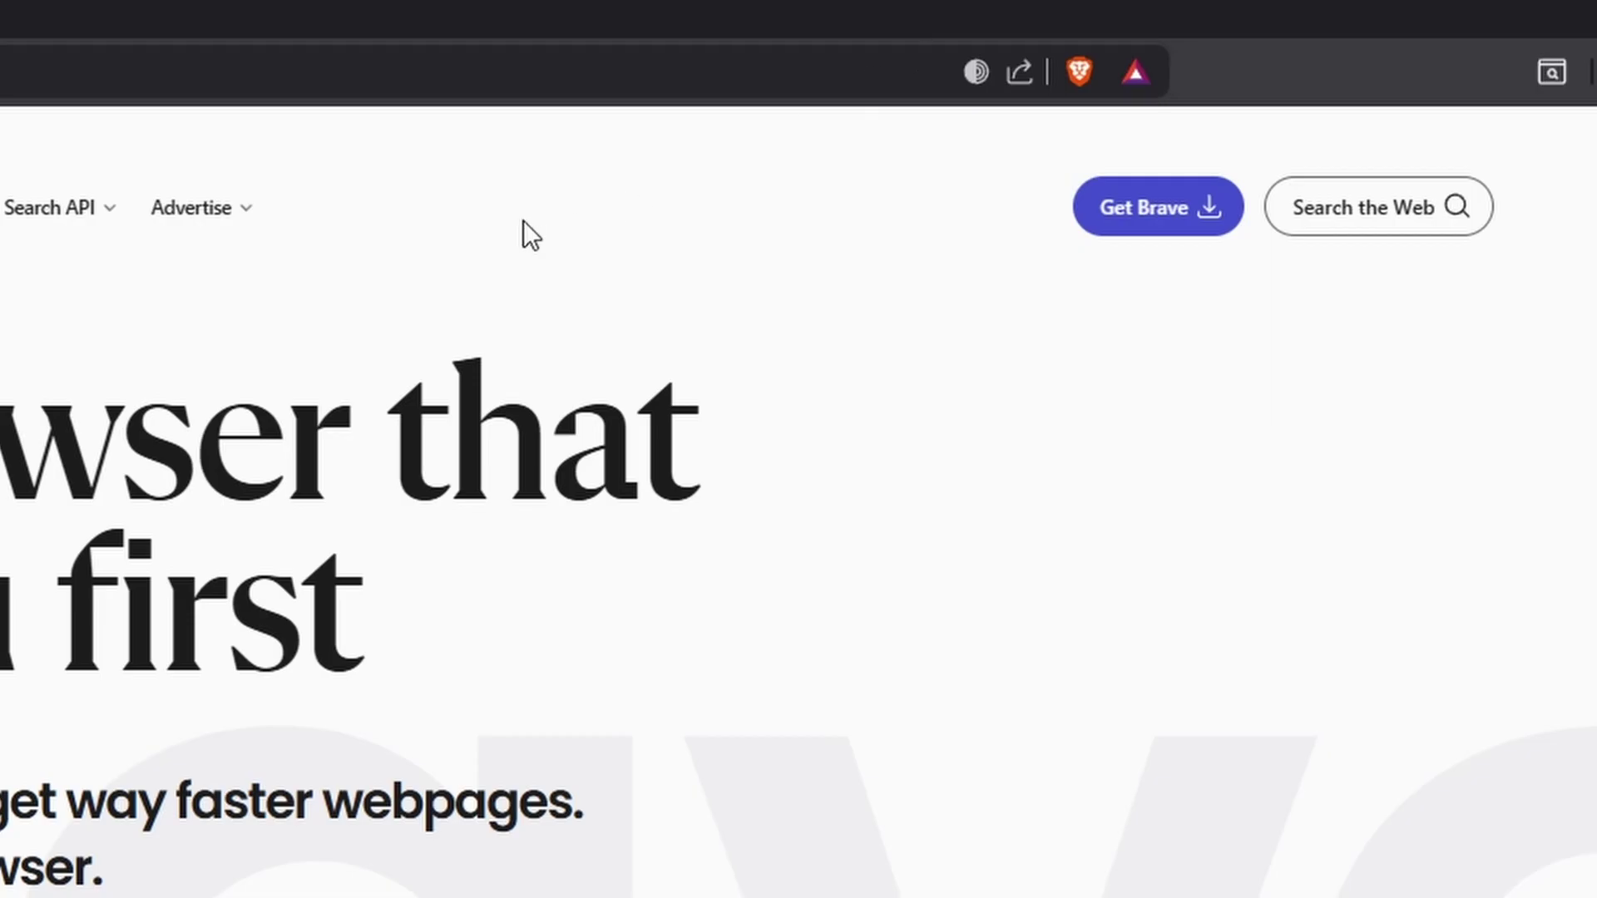
pyautogui.rightClick(267, 4)
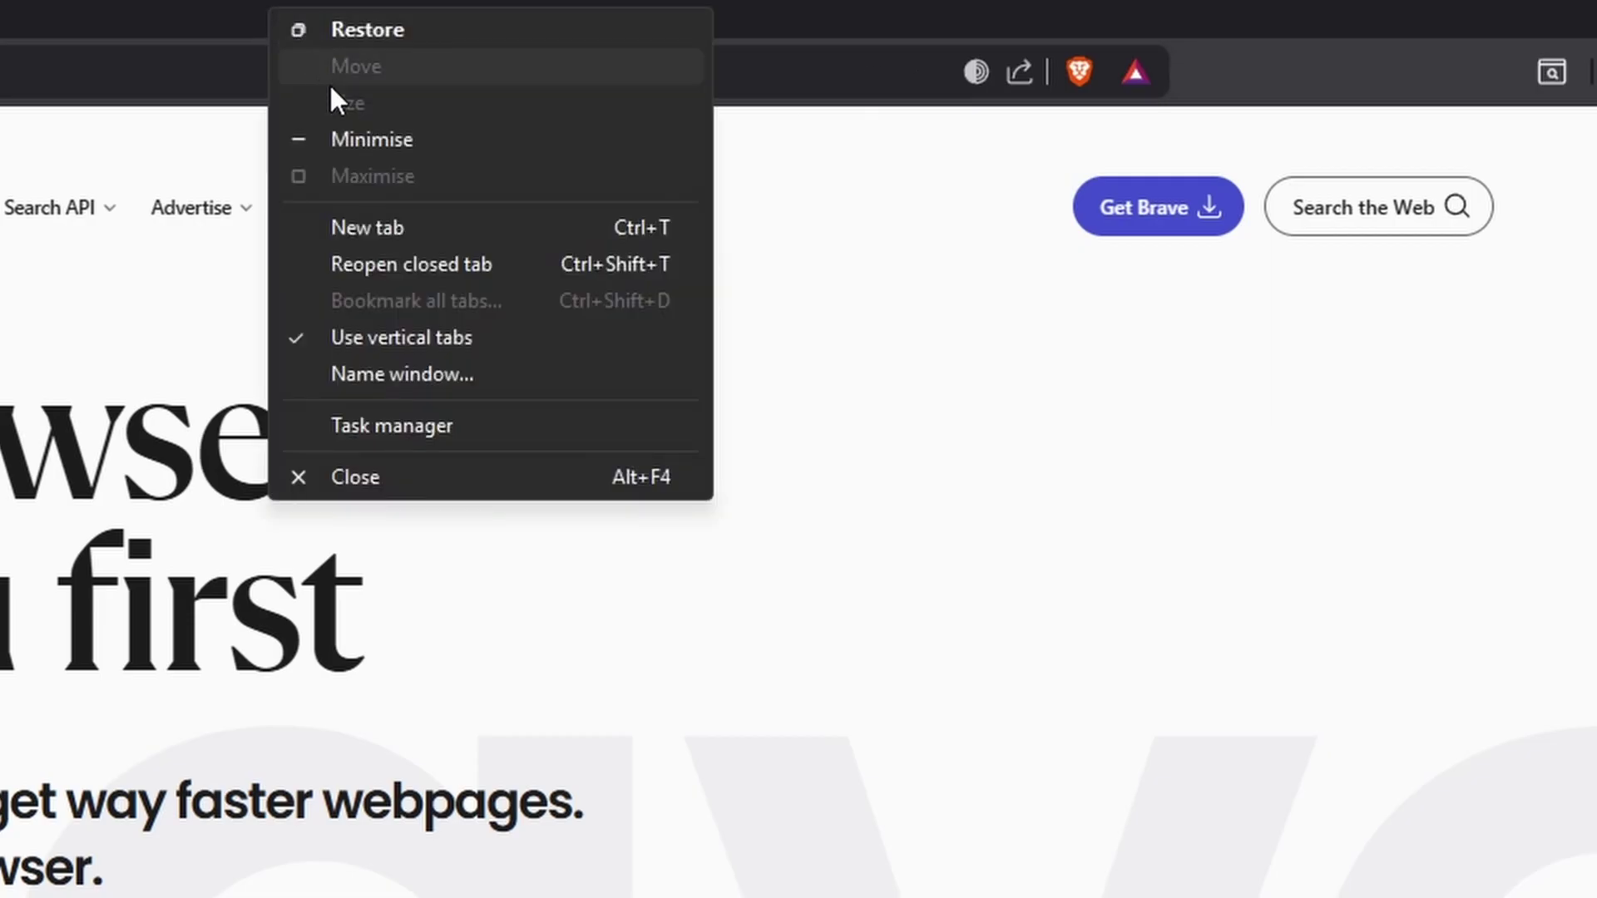
pyautogui.click(472, 346)
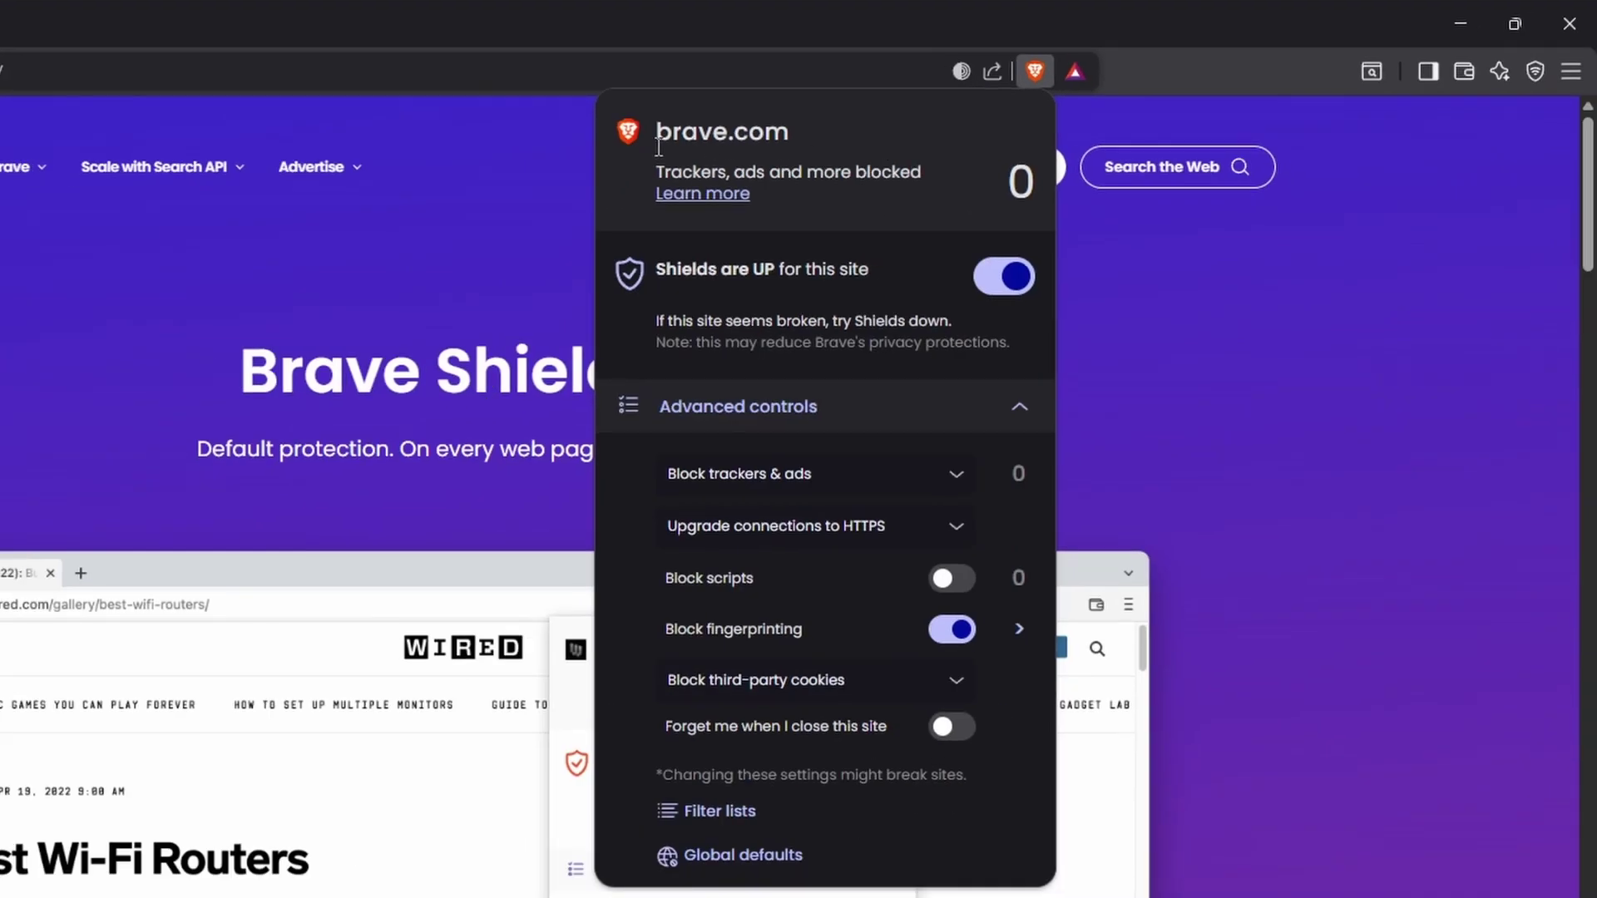
# Toggle the brave.com Shields switch off and on, finally leaving Shields down for the site
pyautogui.click(848, 132)
pyautogui.moveTo(657, 171); pyautogui.dragTo(681, 172)
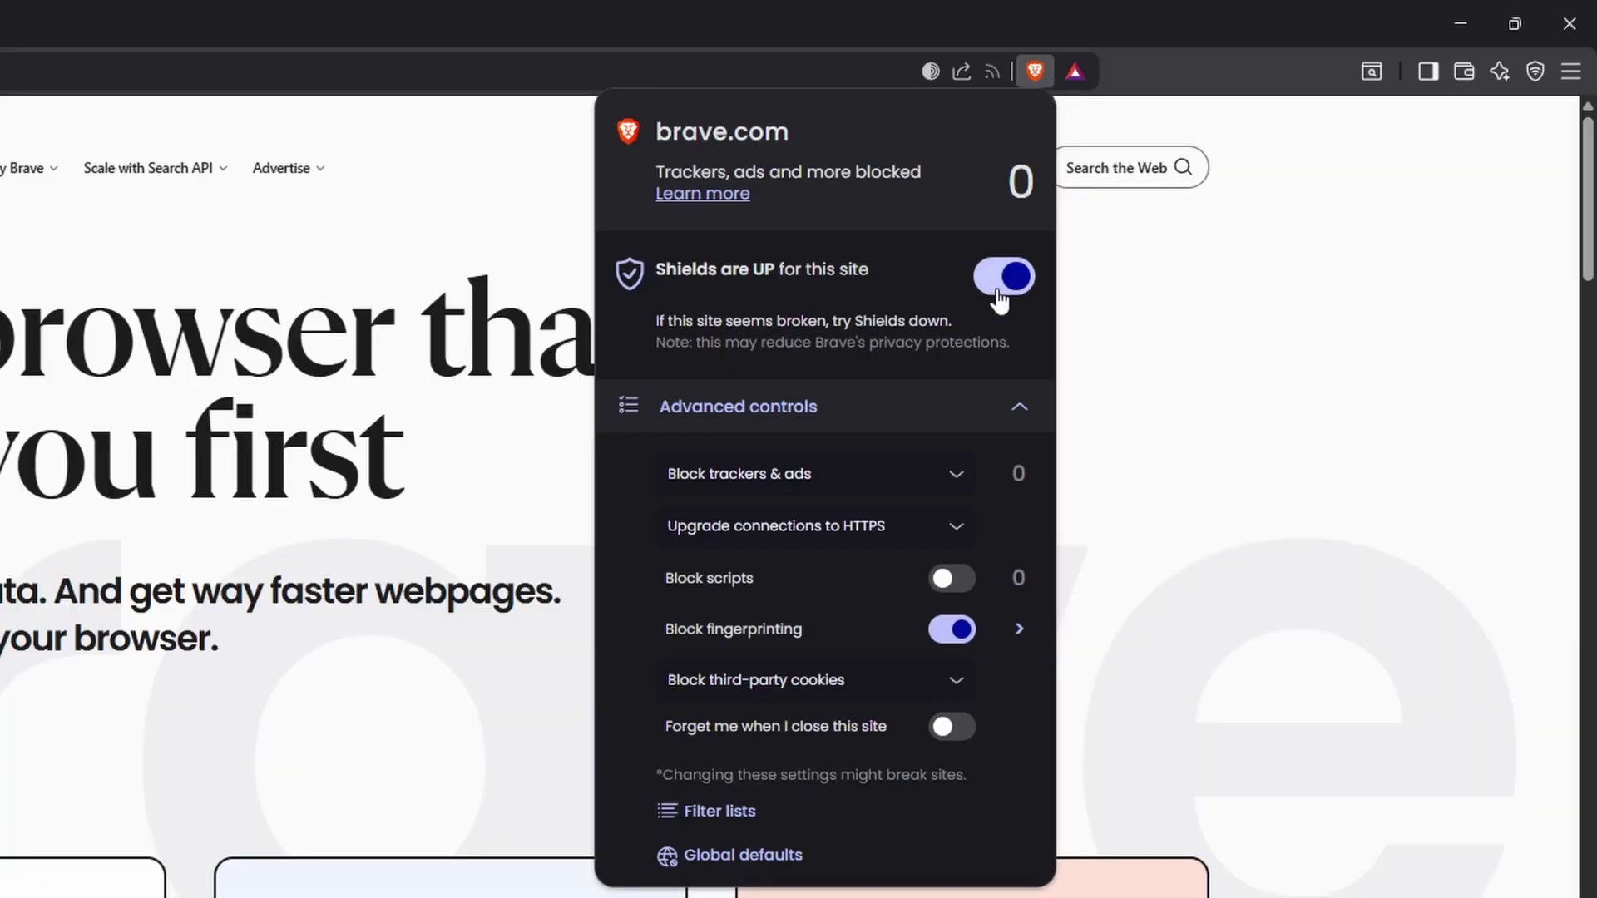
pyautogui.click(1002, 277)
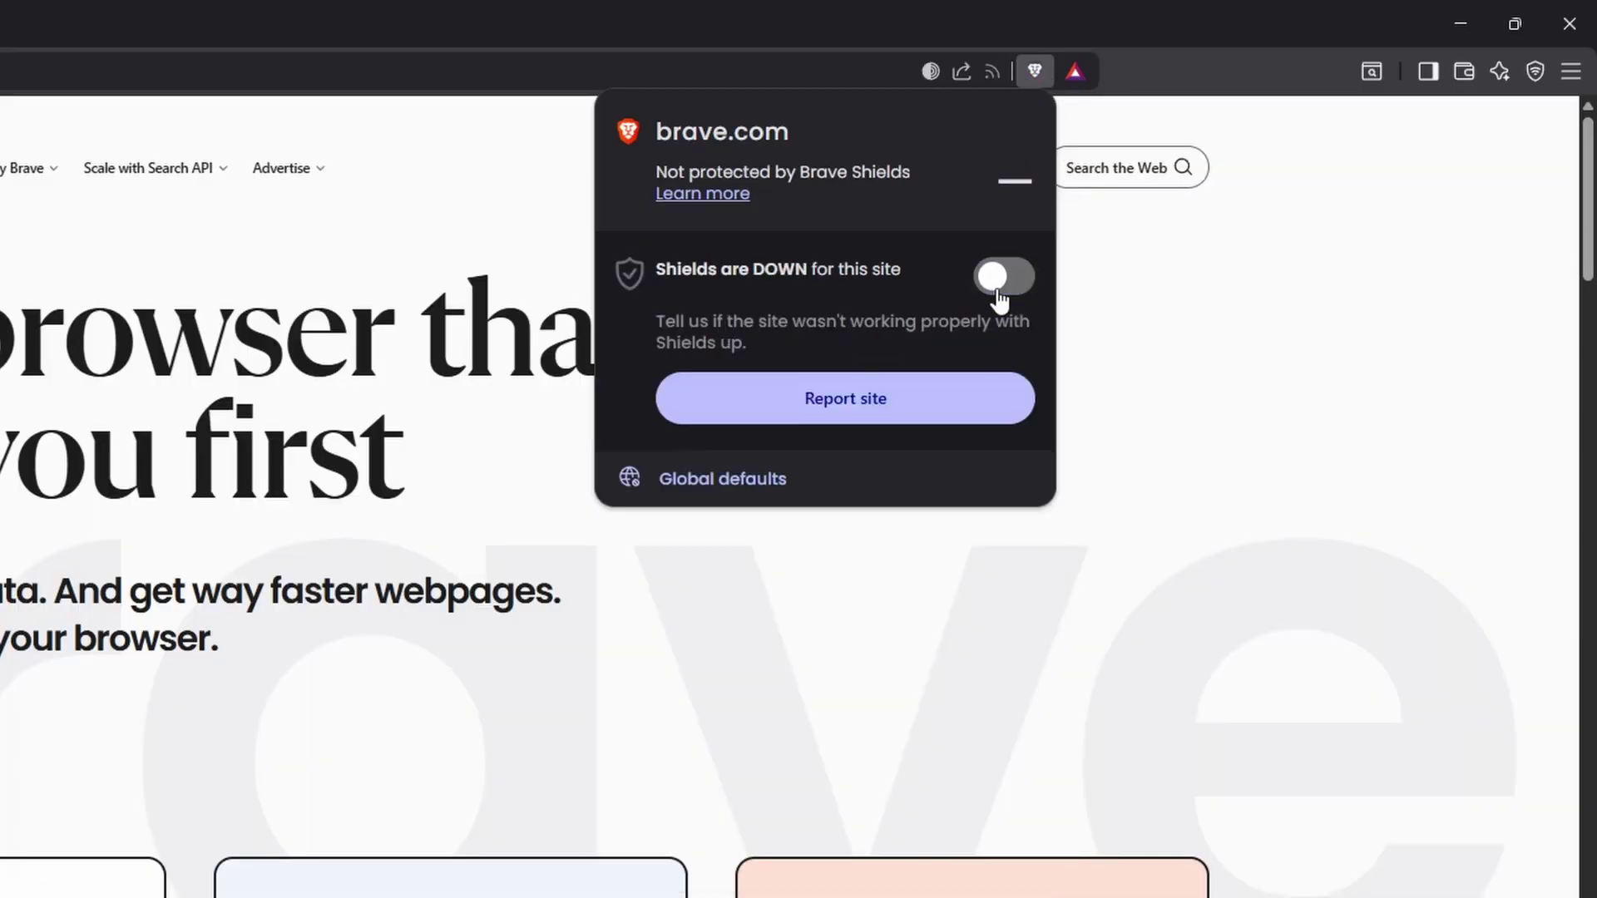
pyautogui.click(1002, 277)
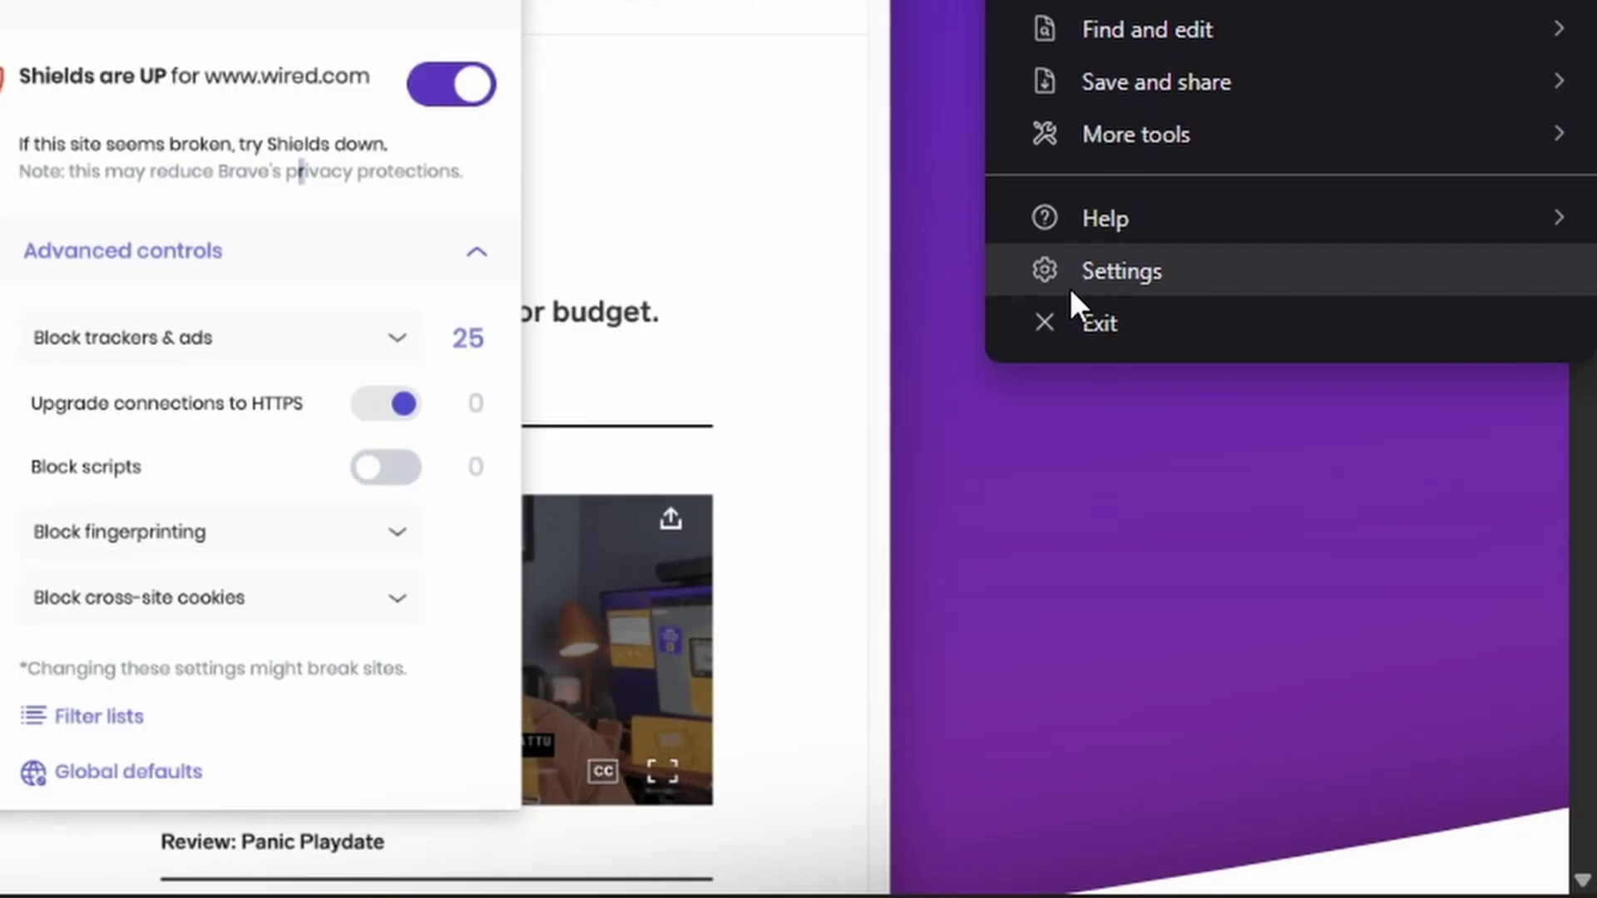
pyautogui.click(1170, 278)
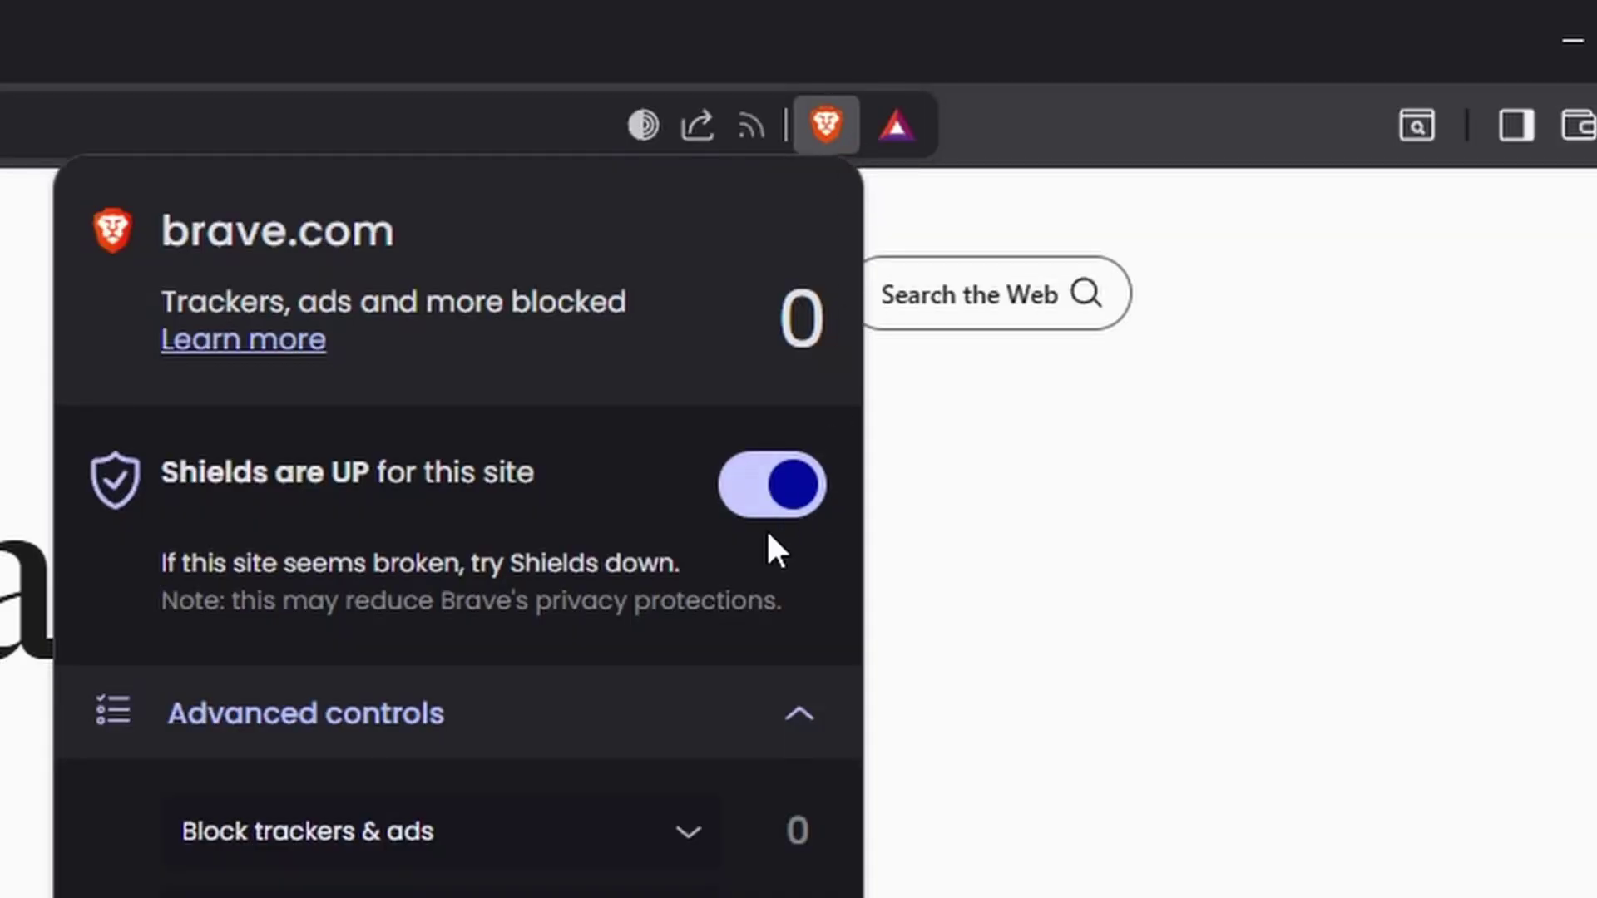
pyautogui.click(767, 499)
pyautogui.click(761, 509)
pyautogui.click(761, 509)
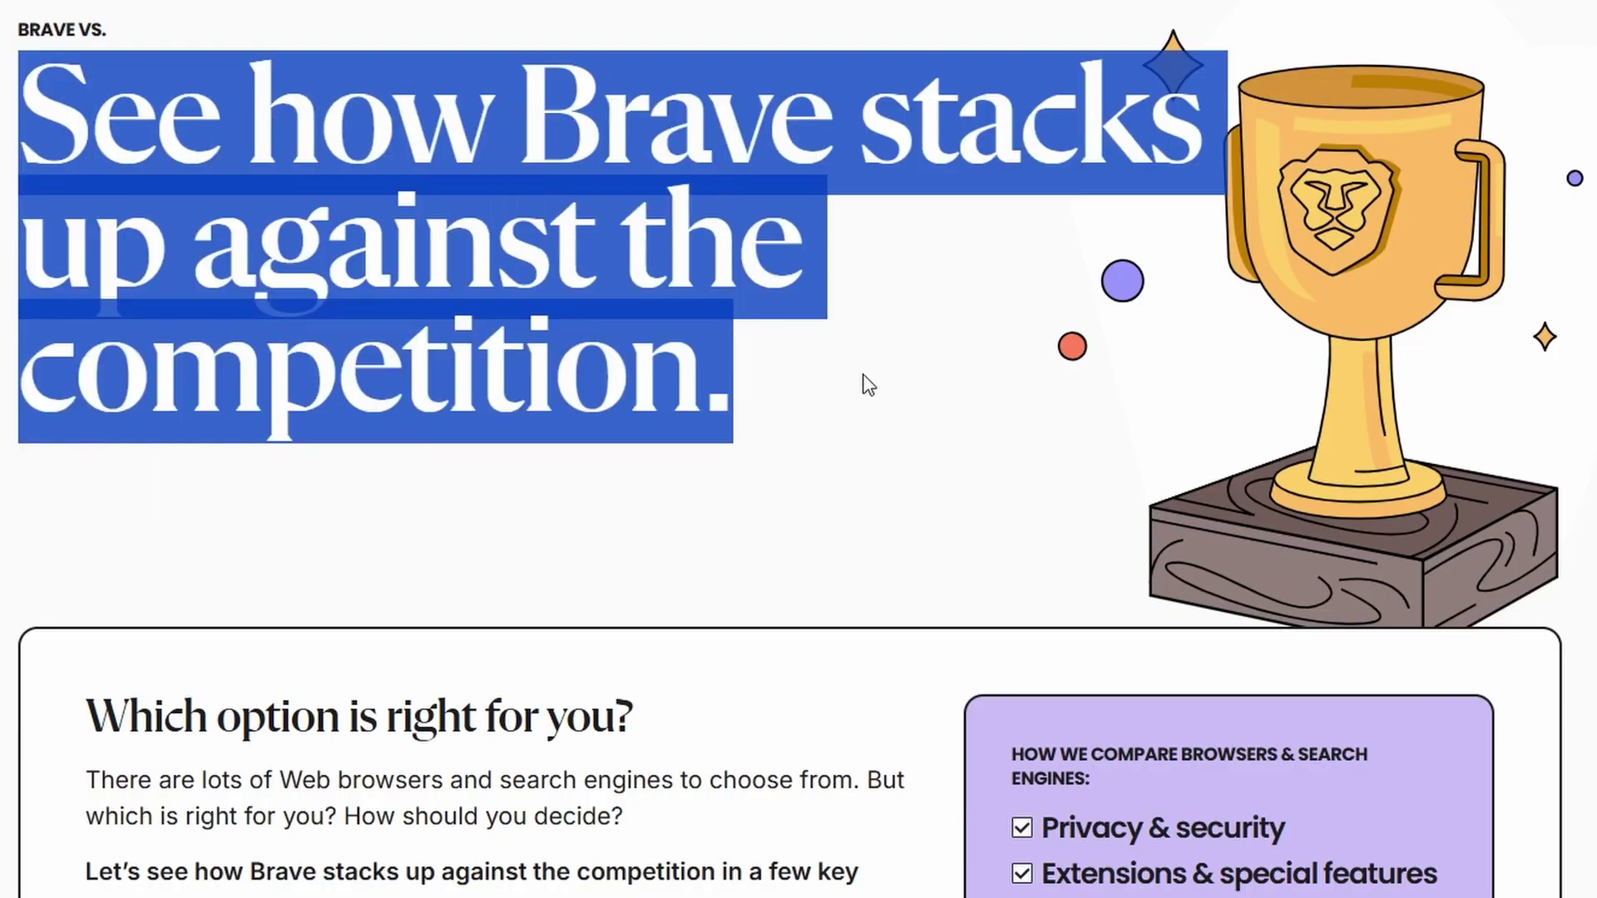
# Open a new private window showing a New Private Tab page
pyautogui.click(866, 385)
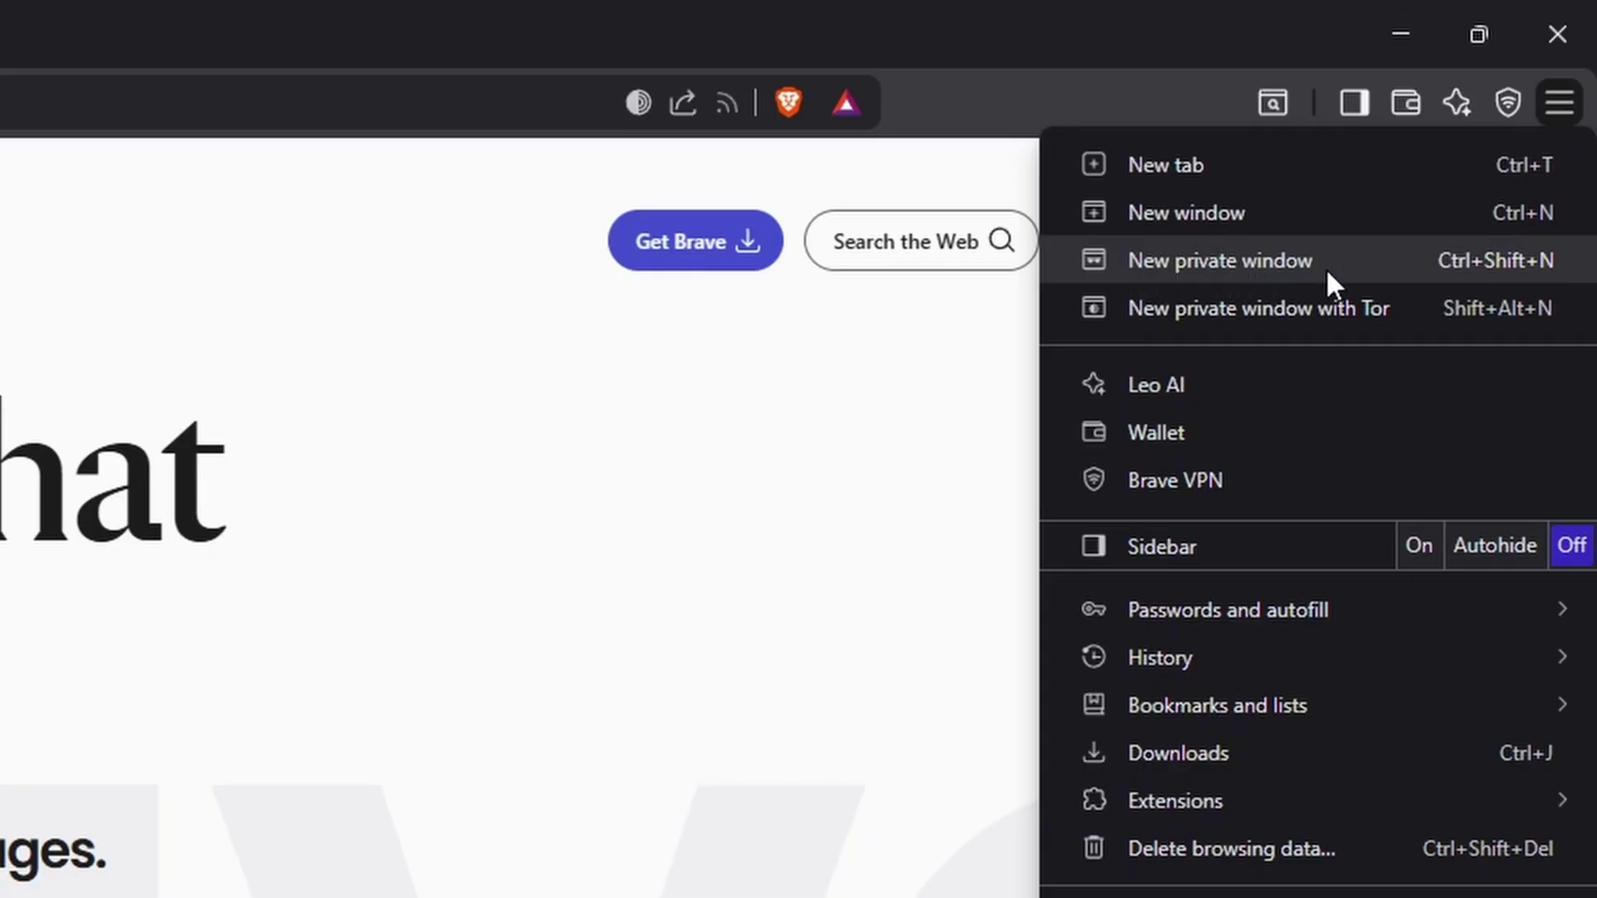
pyautogui.click(1230, 261)
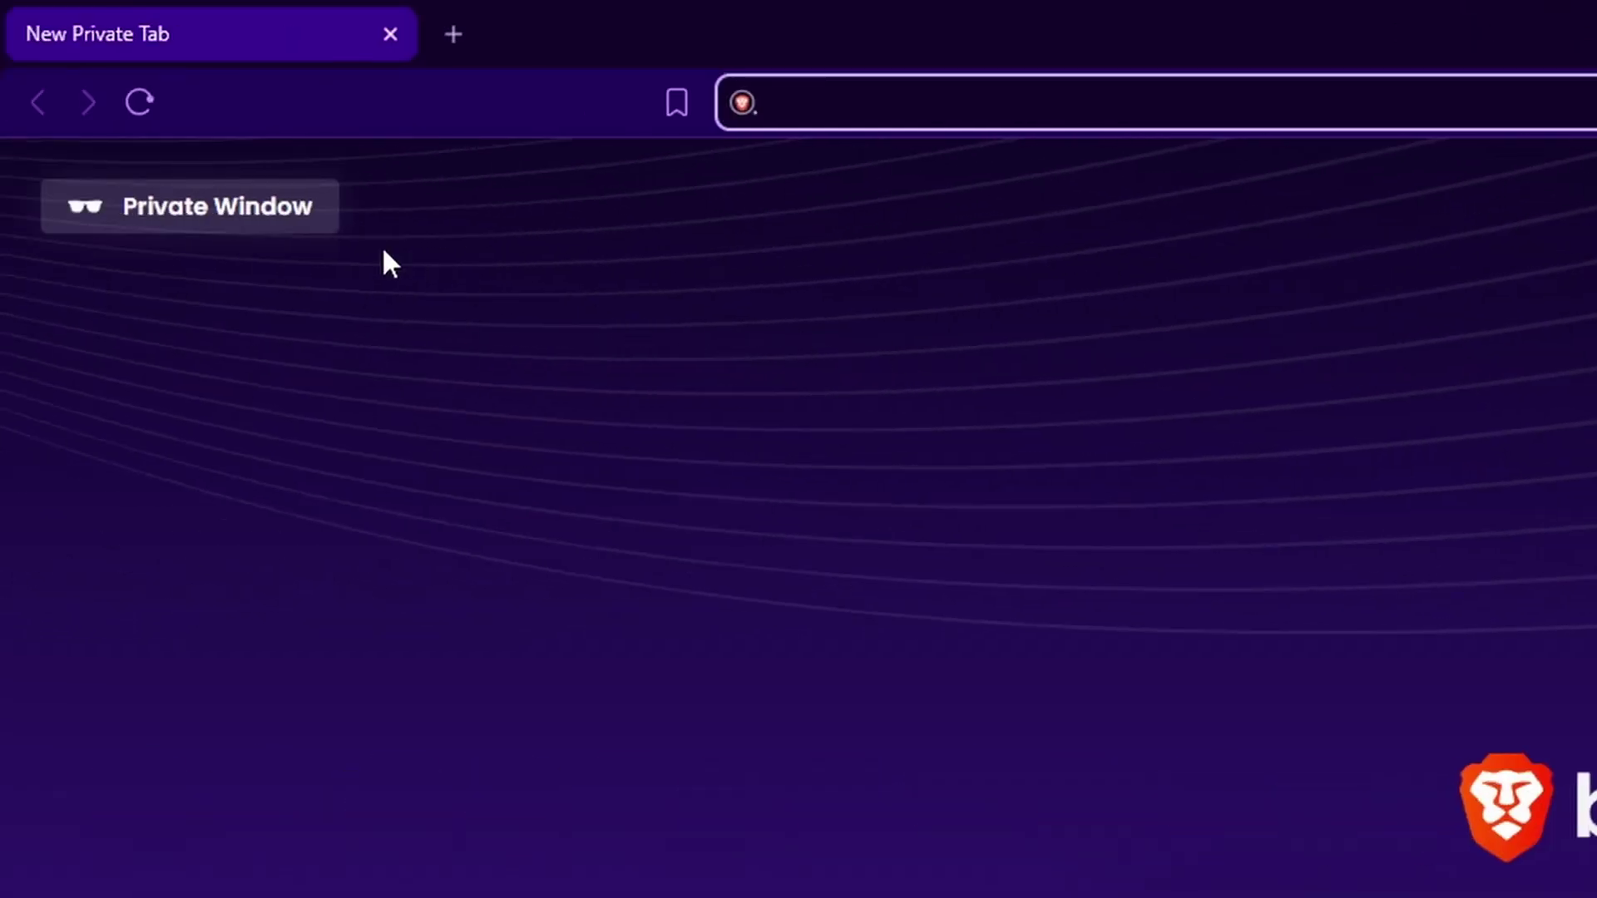
pyautogui.click(142, 362)
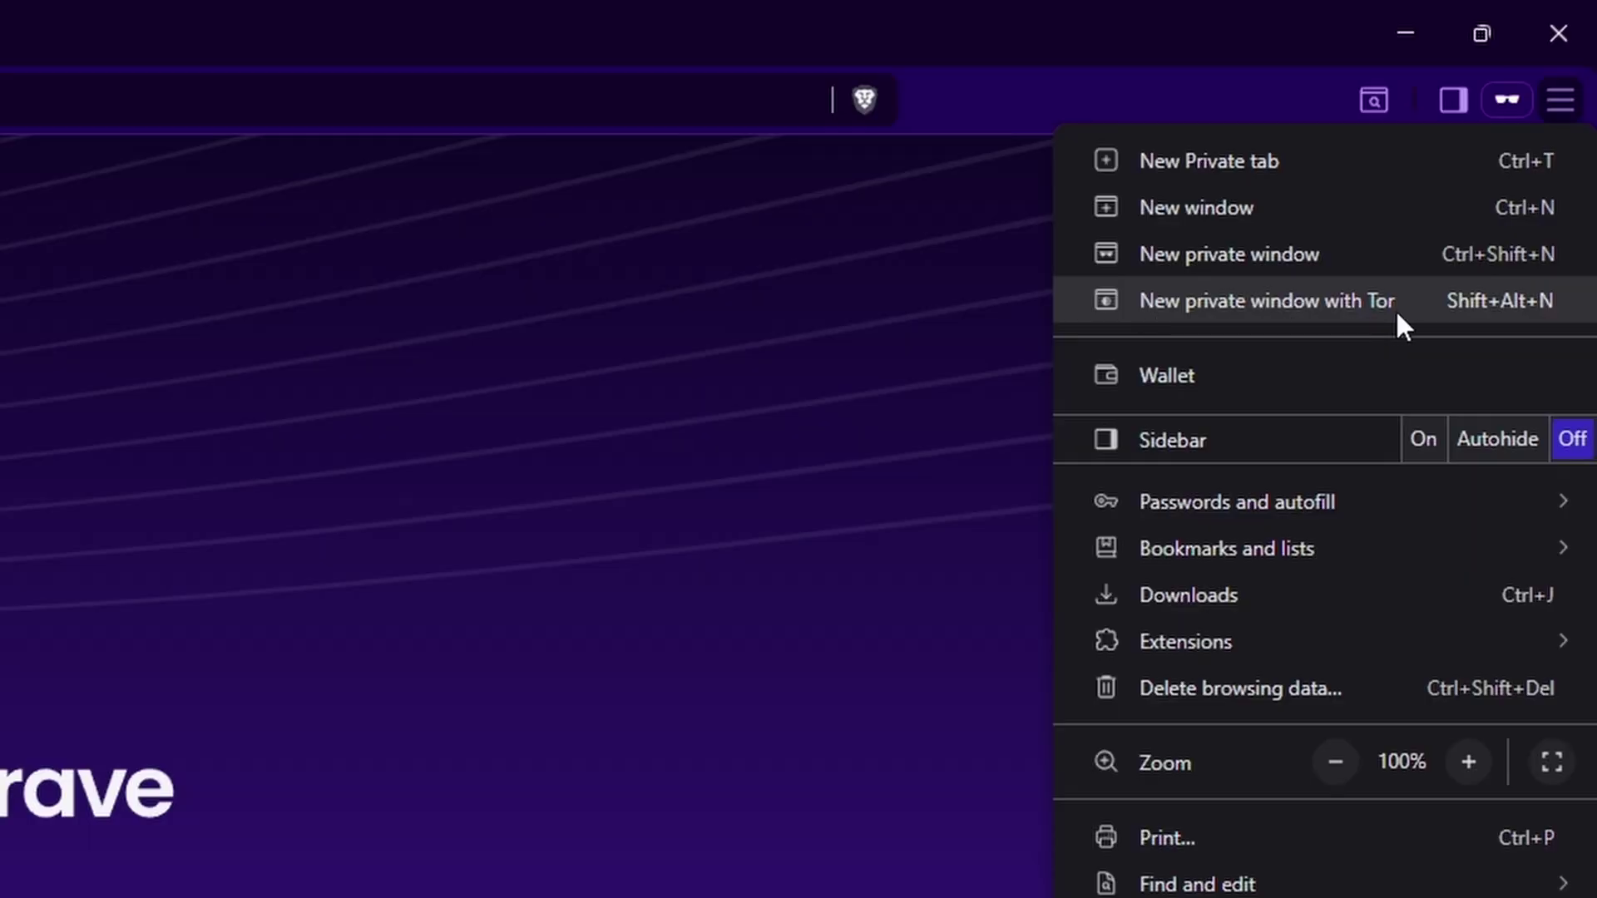
# Choose 'New private window with Tor' from the menu and wait for Tor to connect
pyautogui.click(1398, 316)
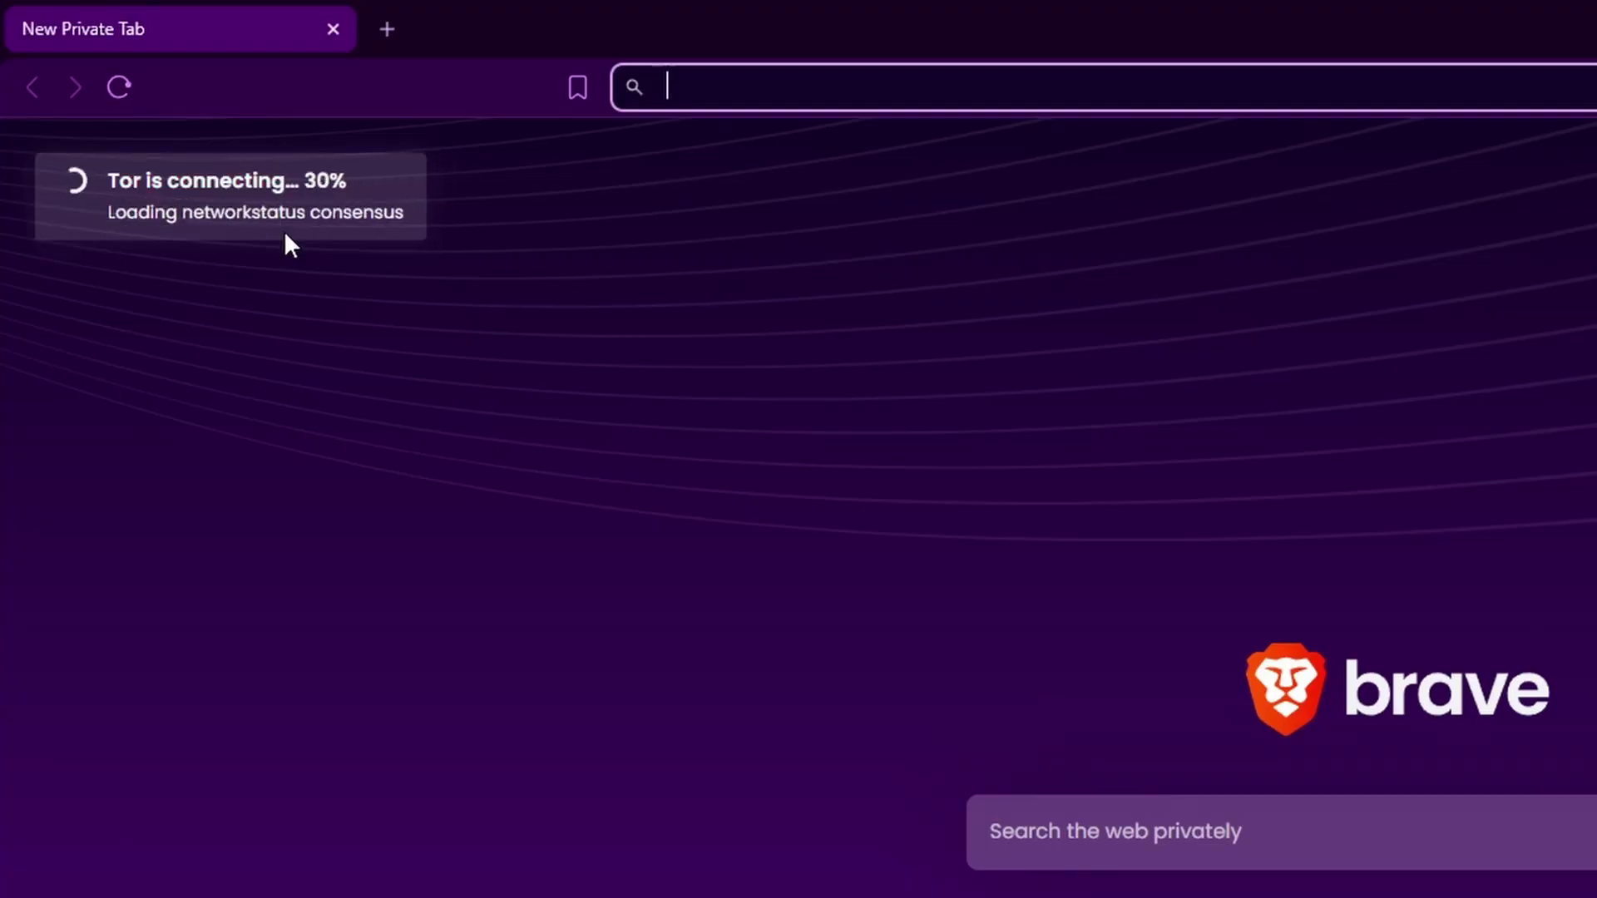
pyautogui.click(343, 308)
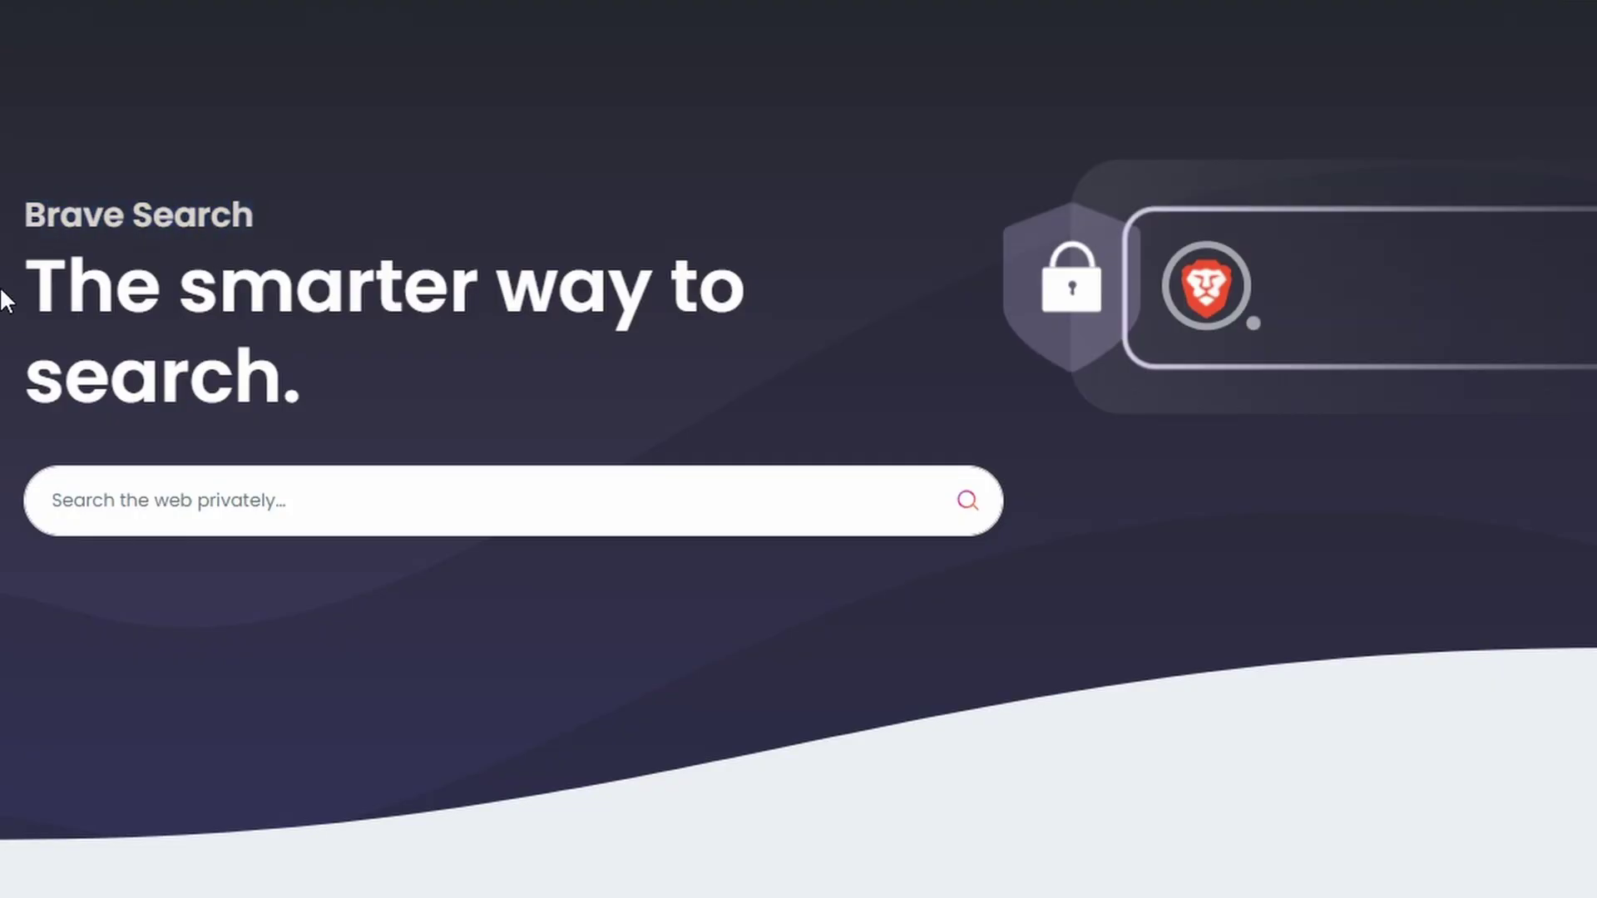
# Search 'apple' on Brave Search and scroll to its comparison table against Google and DuckDuckGo
pyautogui.moveTo(260, 336); pyautogui.dragTo(434, 386)
pyautogui.click(435, 386)
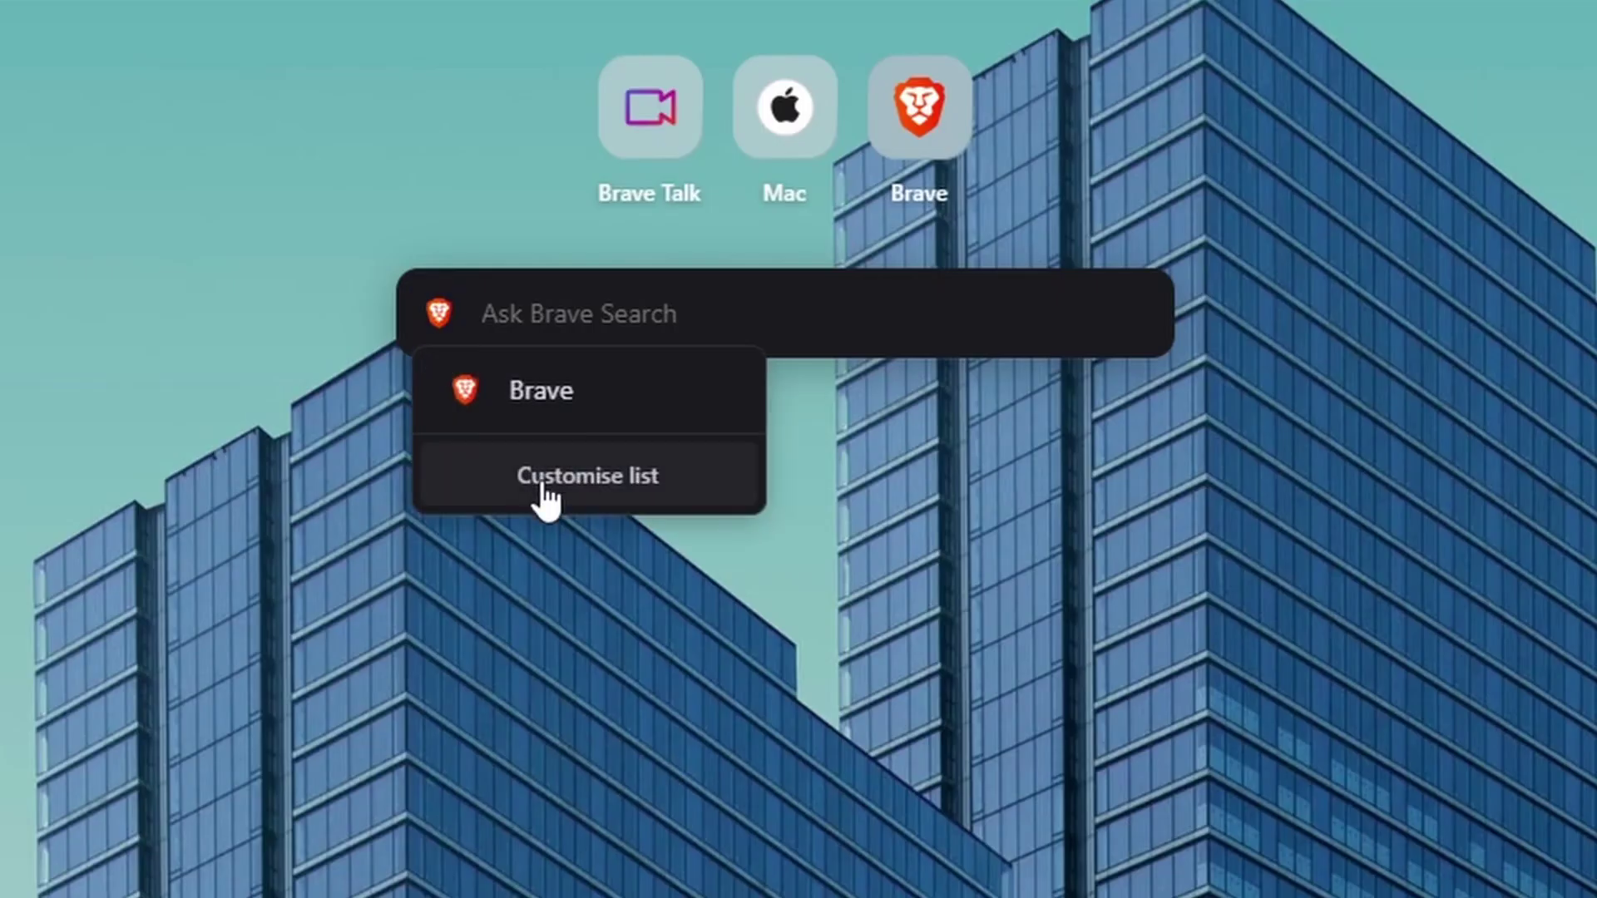
pyautogui.click(537, 486)
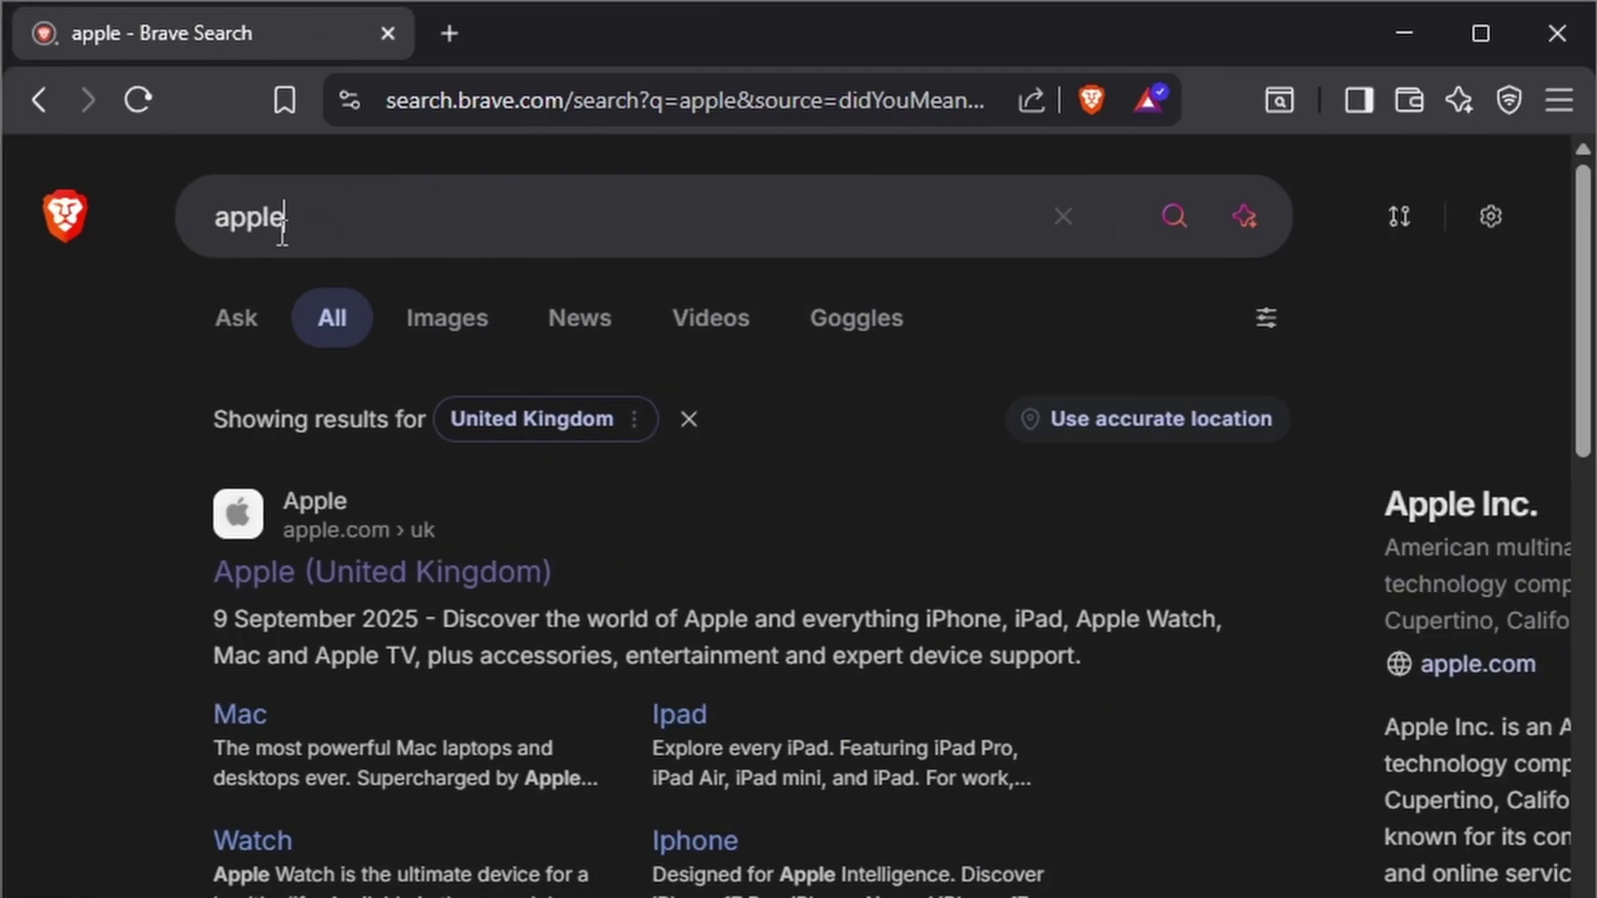
pyautogui.click(178, 222)
pyautogui.click(57, 383)
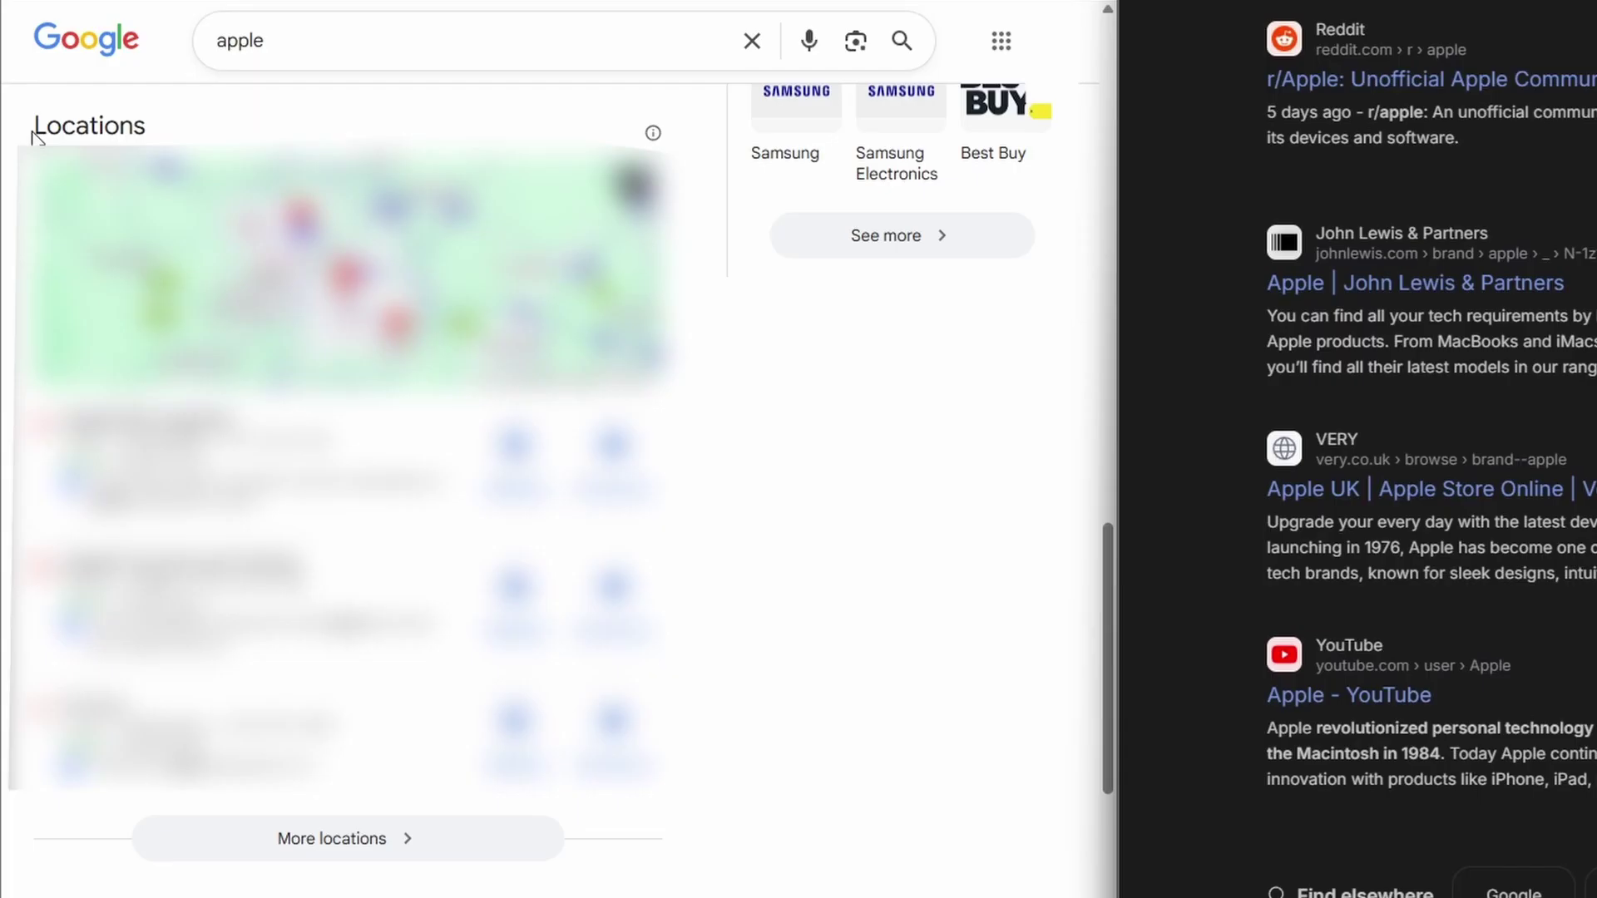
pyautogui.moveTo(35, 126); pyautogui.dragTo(166, 135)
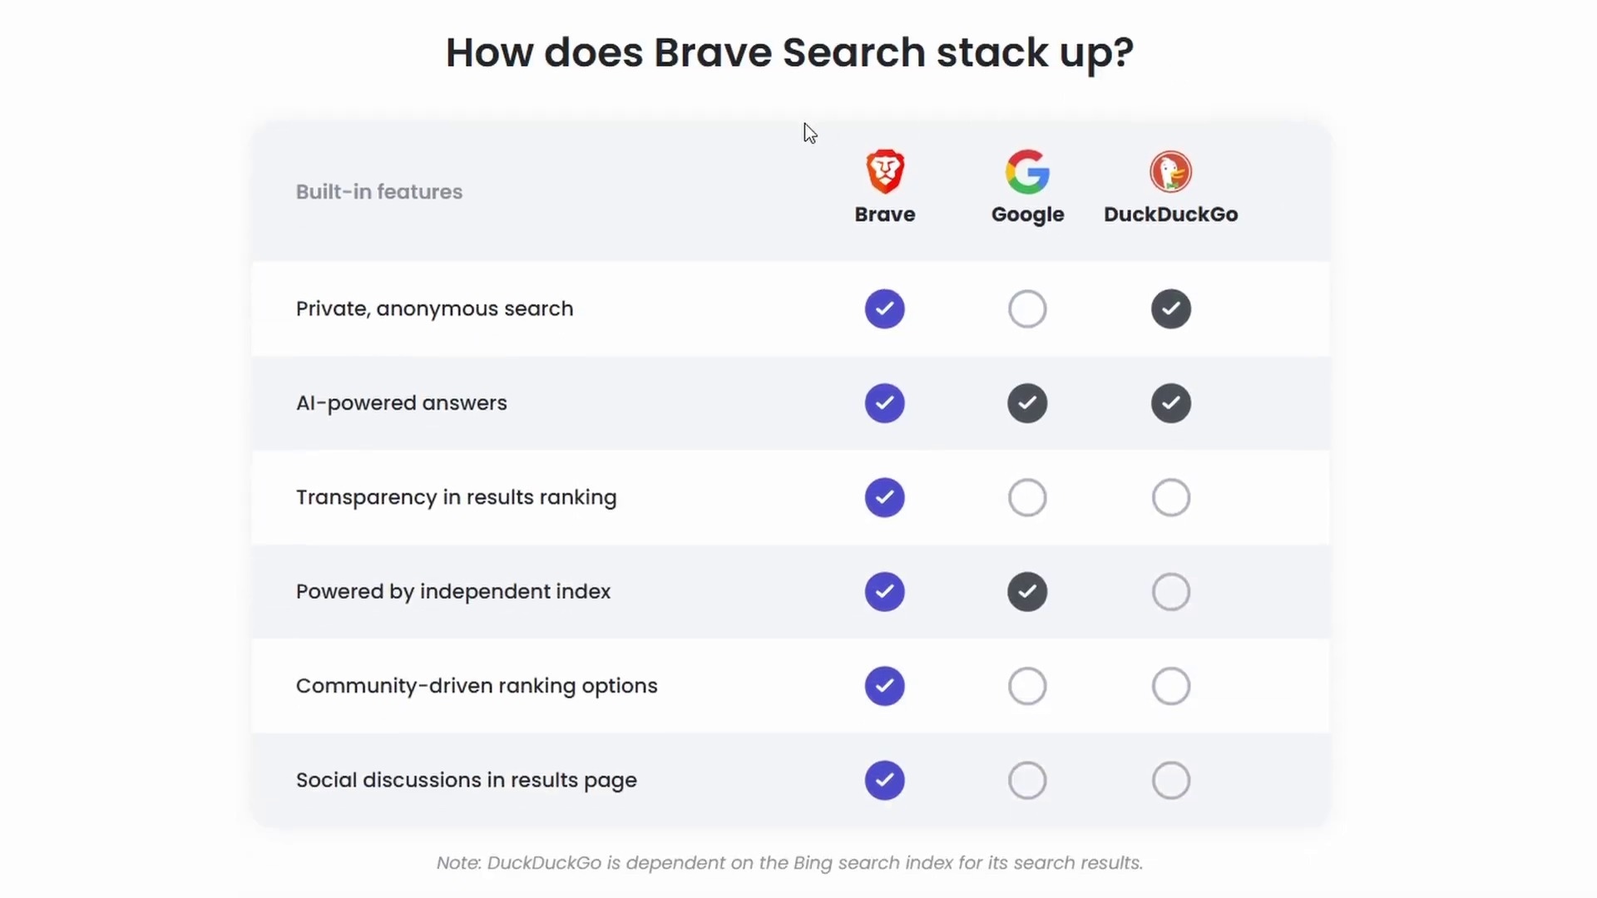
pyautogui.click(1290, 221)
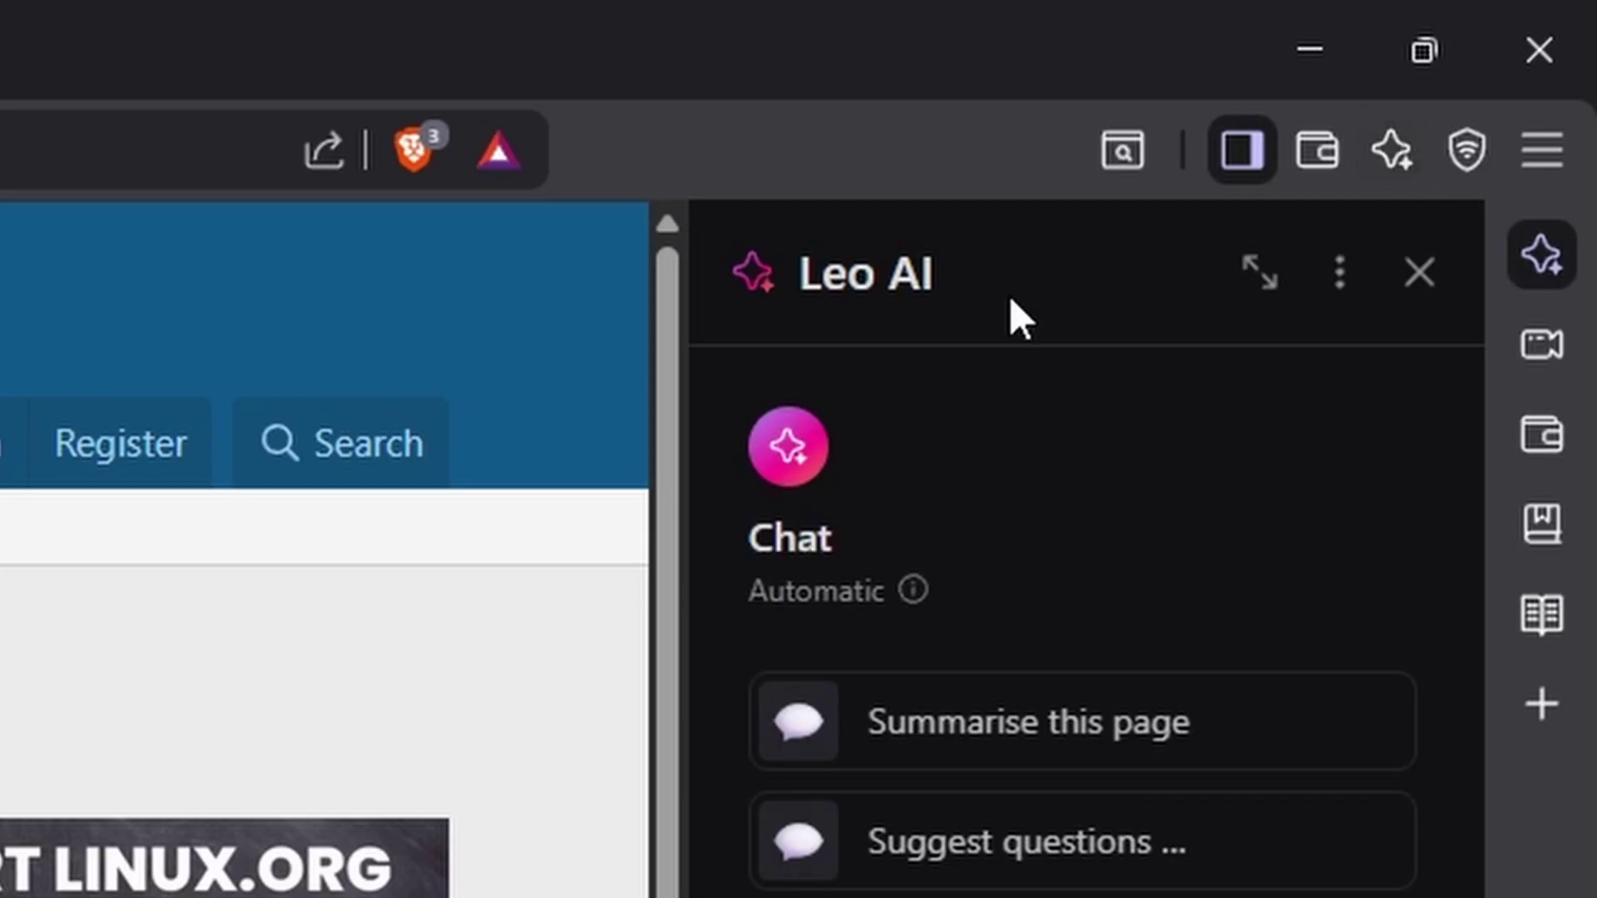
# Read Leo AI's sidebar summary of the Linux.org download page
pyautogui.click(987, 276)
pyautogui.moveTo(735, 546); pyautogui.dragTo(885, 546)
pyautogui.click(885, 545)
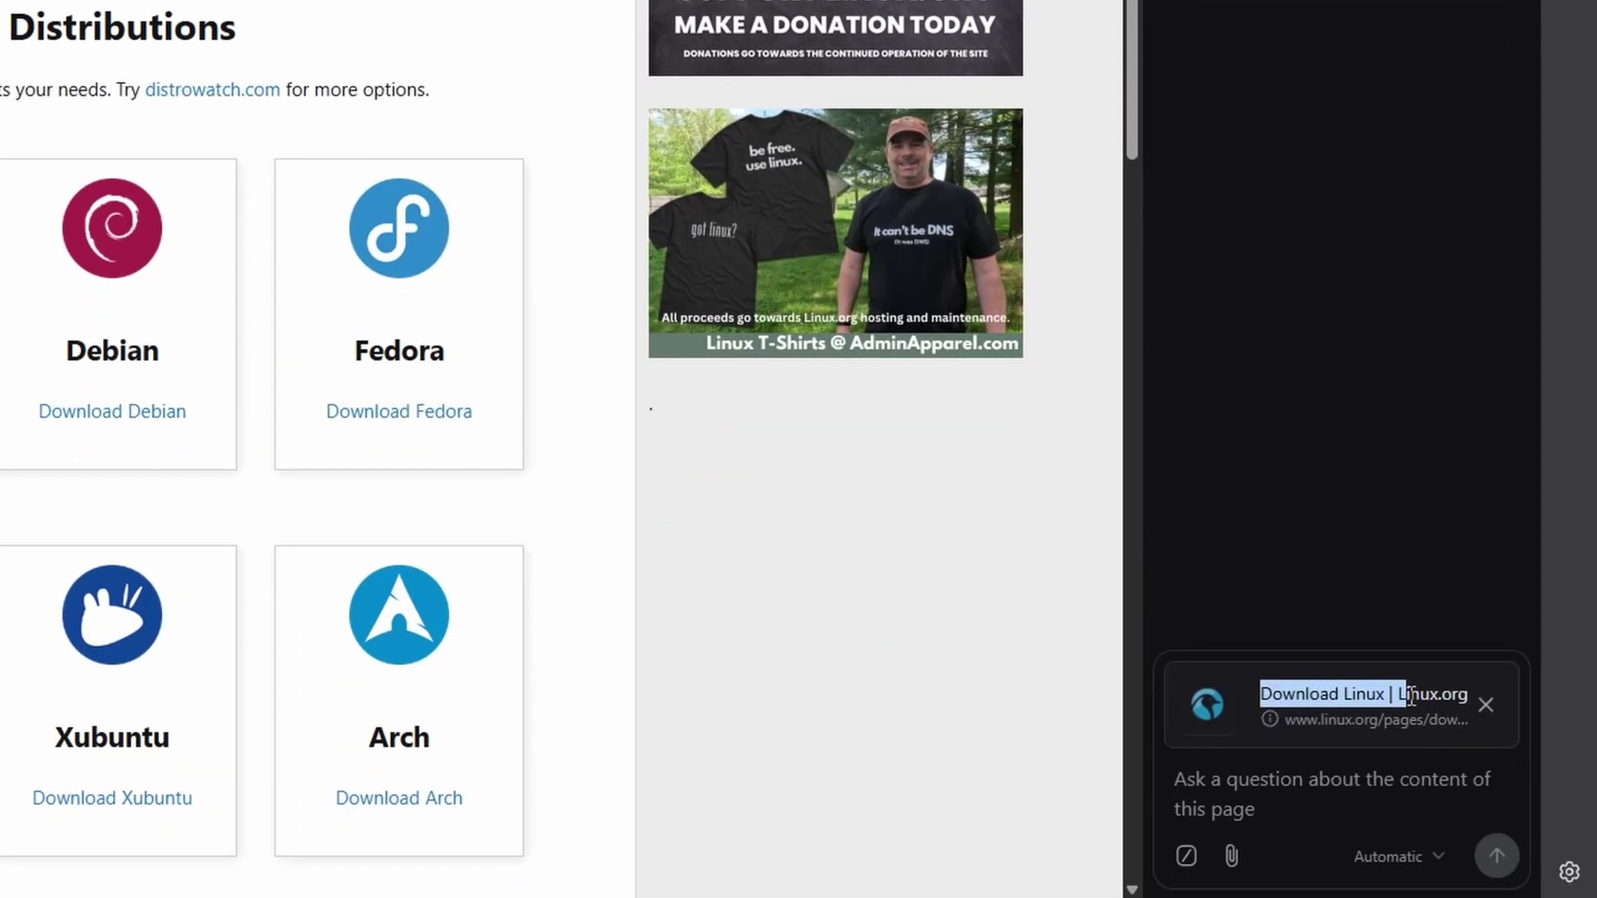
pyautogui.click(1459, 627)
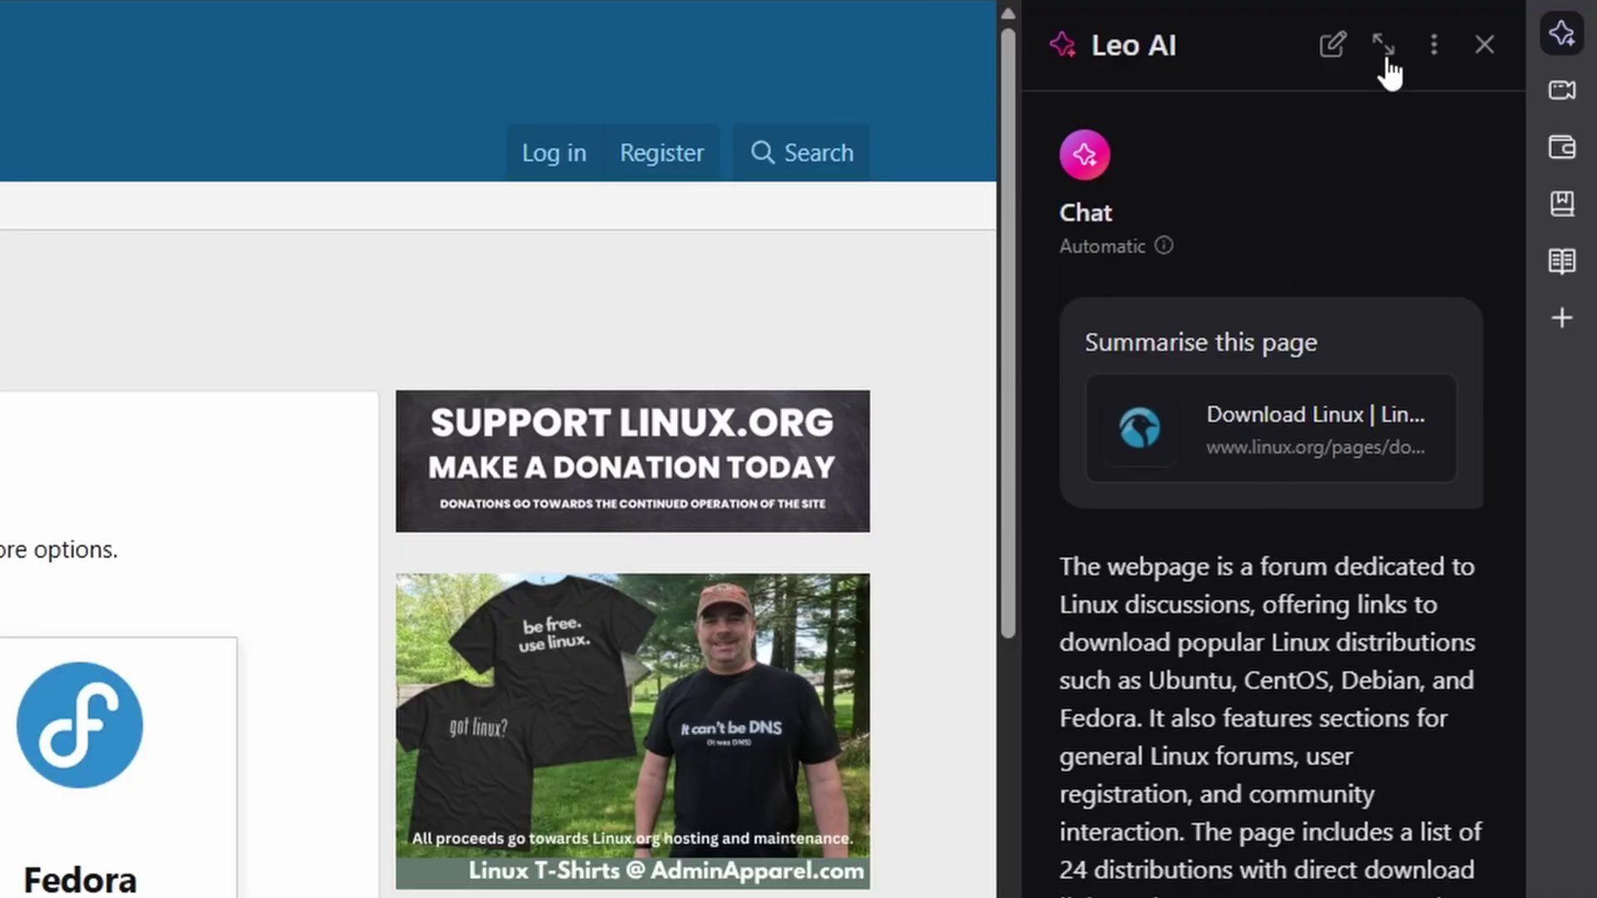
# Expand Leo to full-page view, browse all available AI models, and open Leo settings
pyautogui.click(1384, 51)
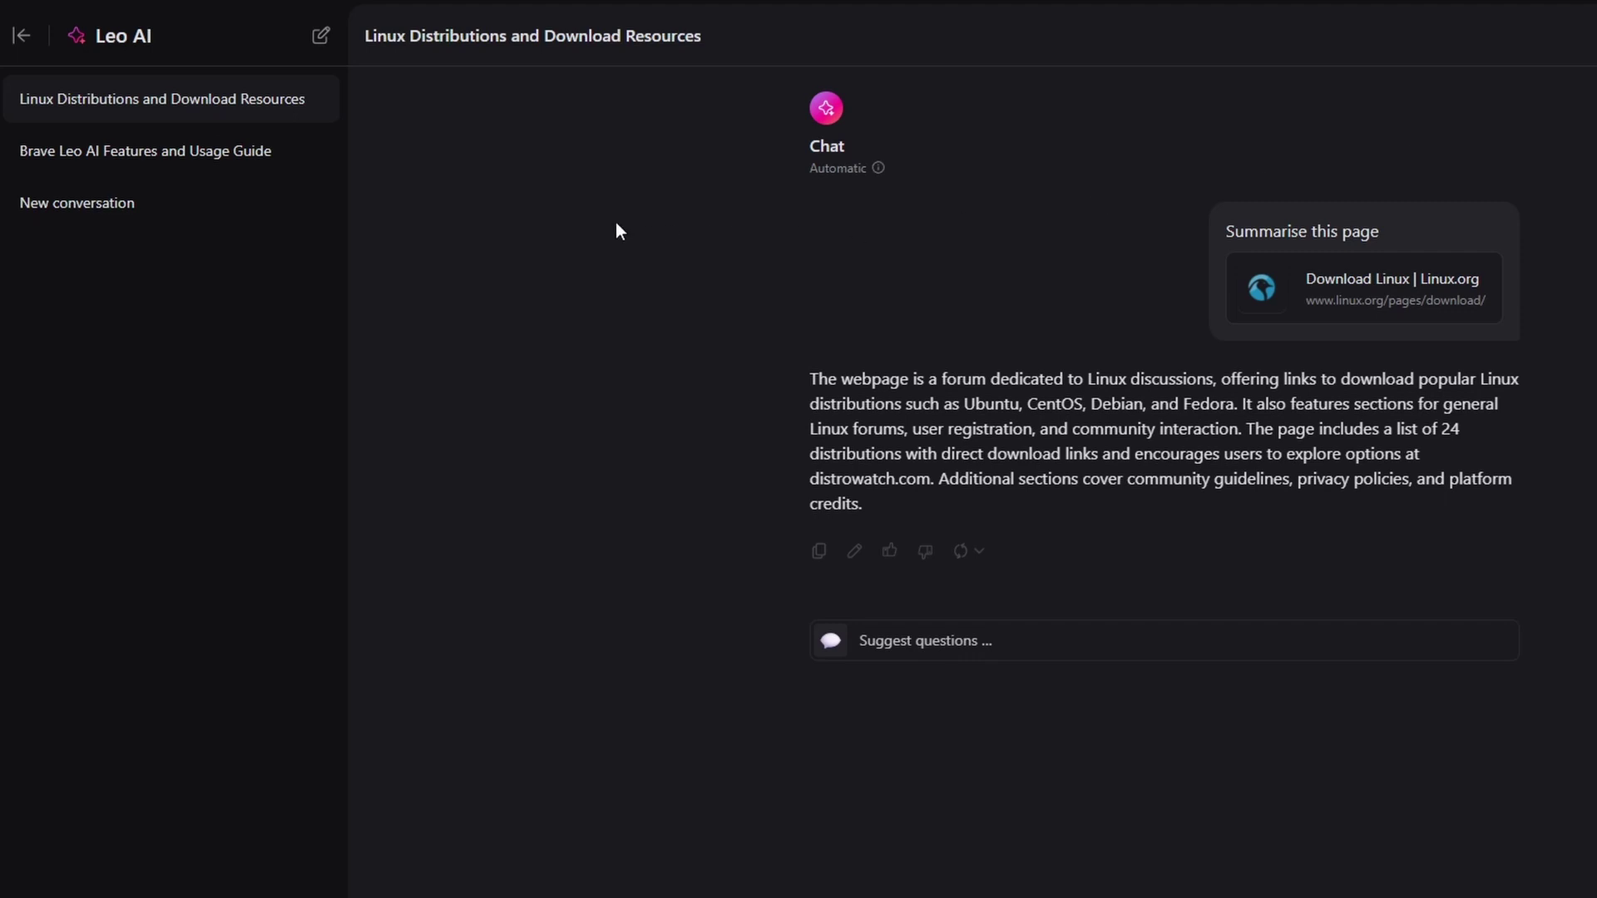
pyautogui.click(22, 35)
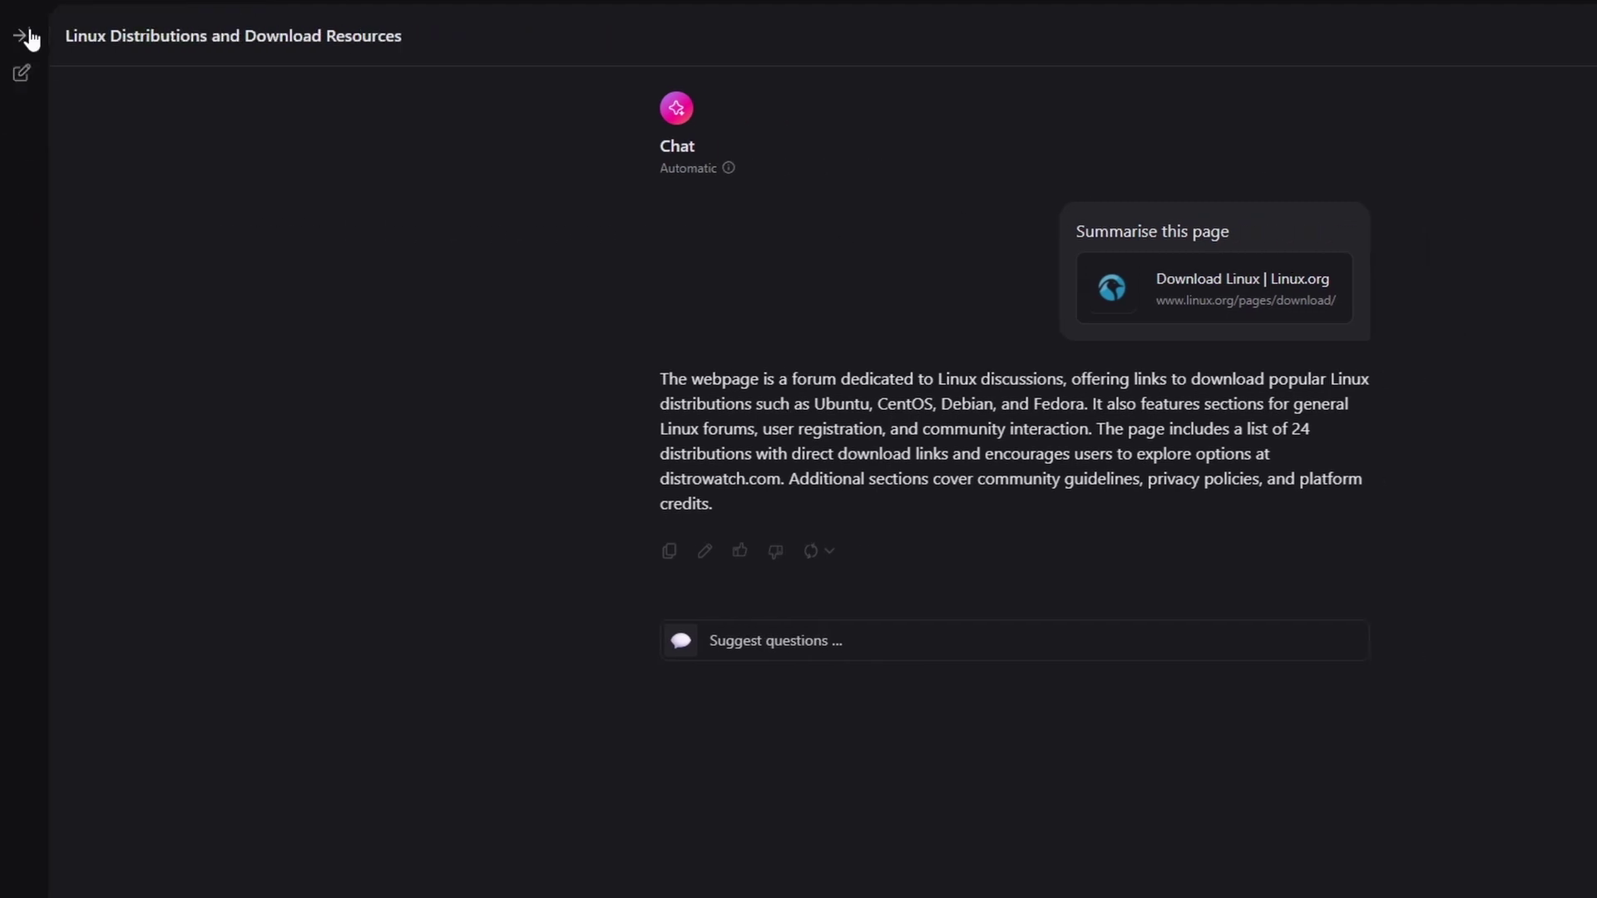
pyautogui.click(21, 36)
pyautogui.click(403, 856)
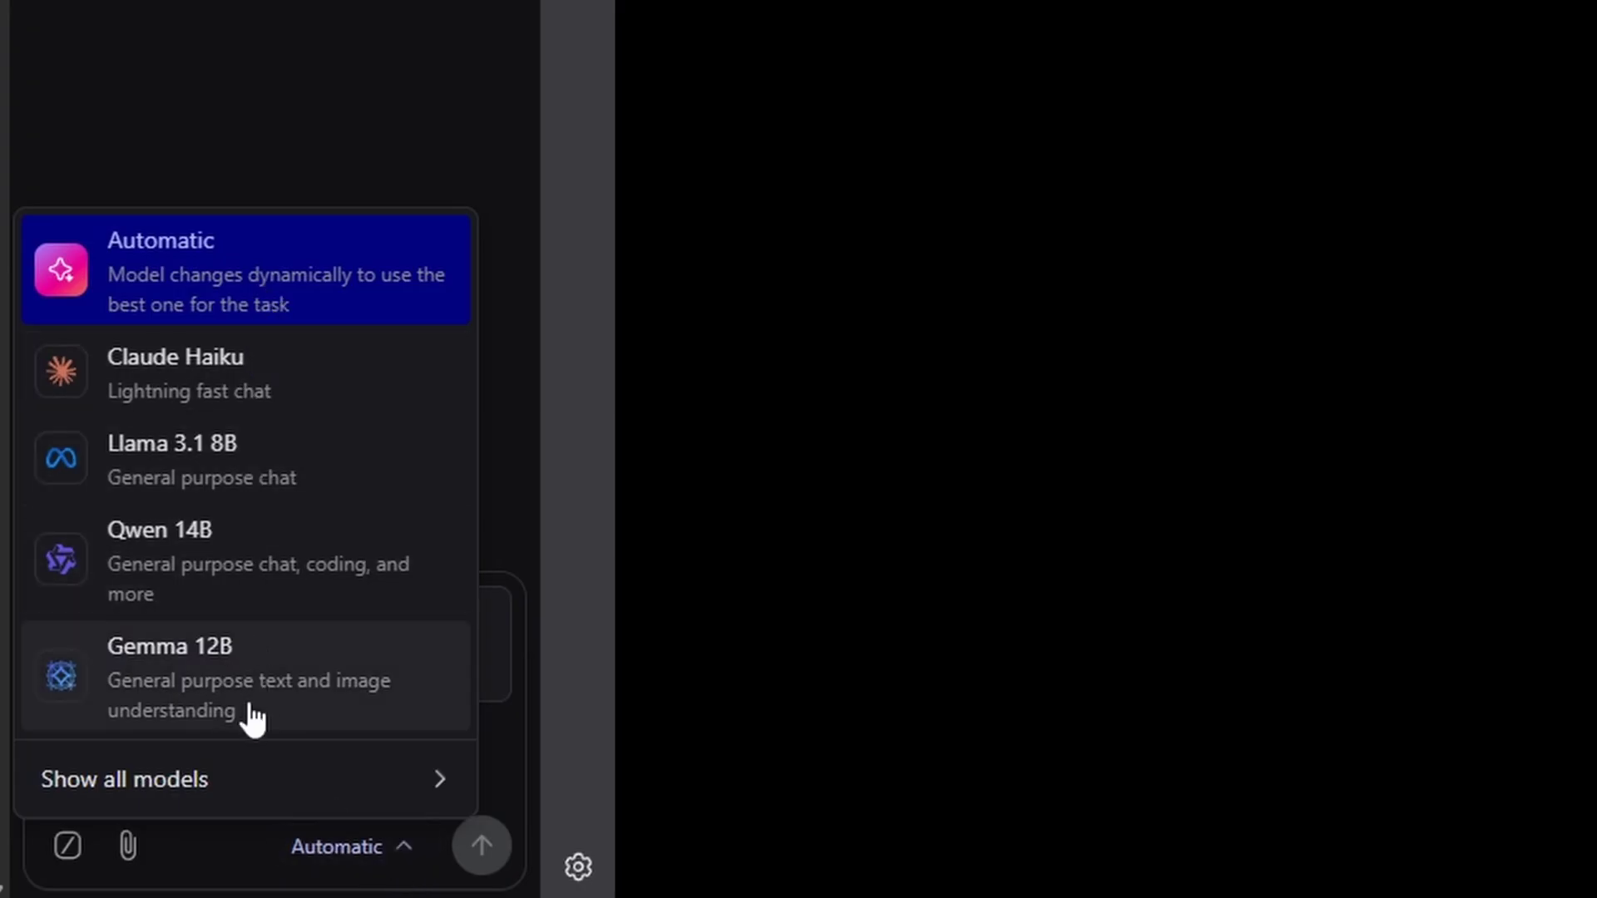
pyautogui.click(289, 781)
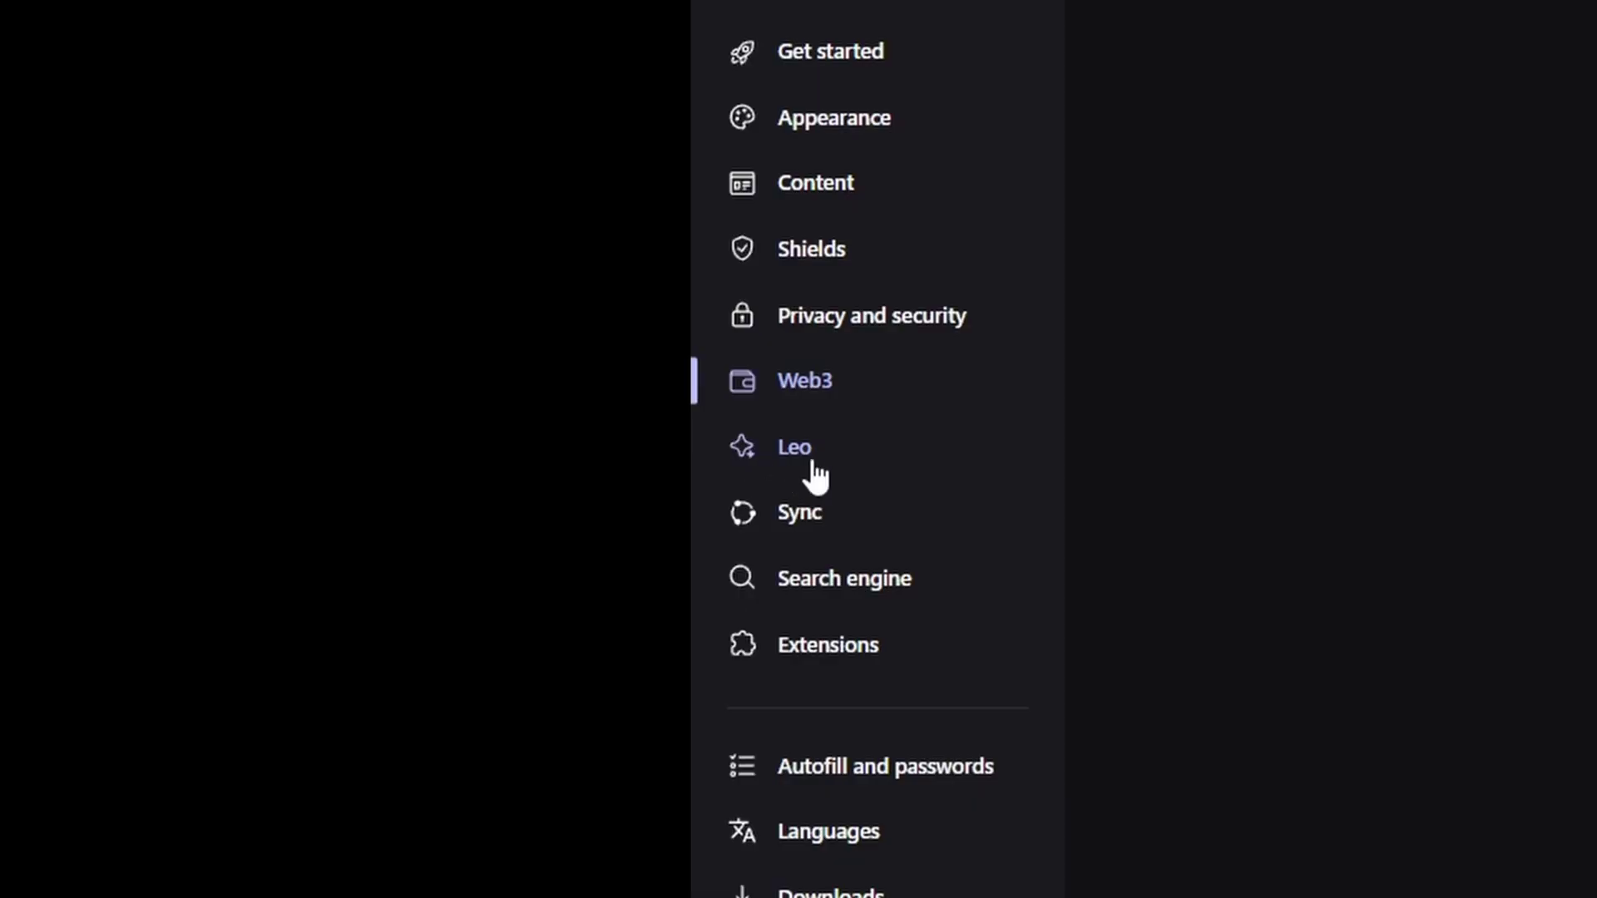
pyautogui.click(811, 470)
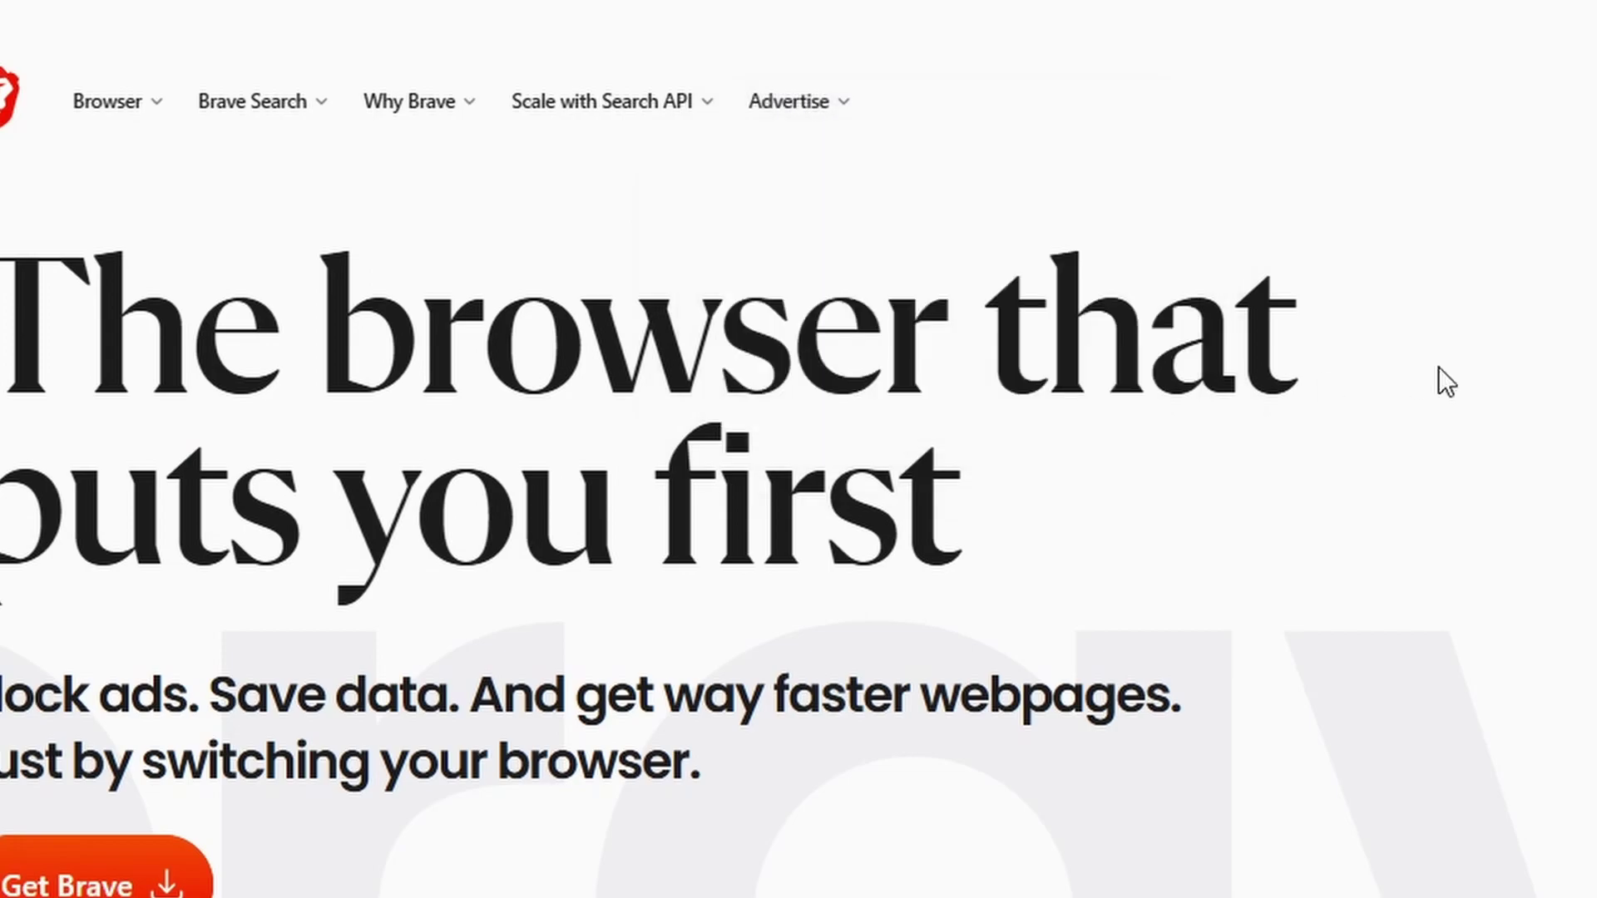
# Read the Rewards panel's count of 5 ads this month, then close it to reveal BAT's USD price chart
pyautogui.moveTo(802, 533); pyautogui.dragTo(1279, 533)
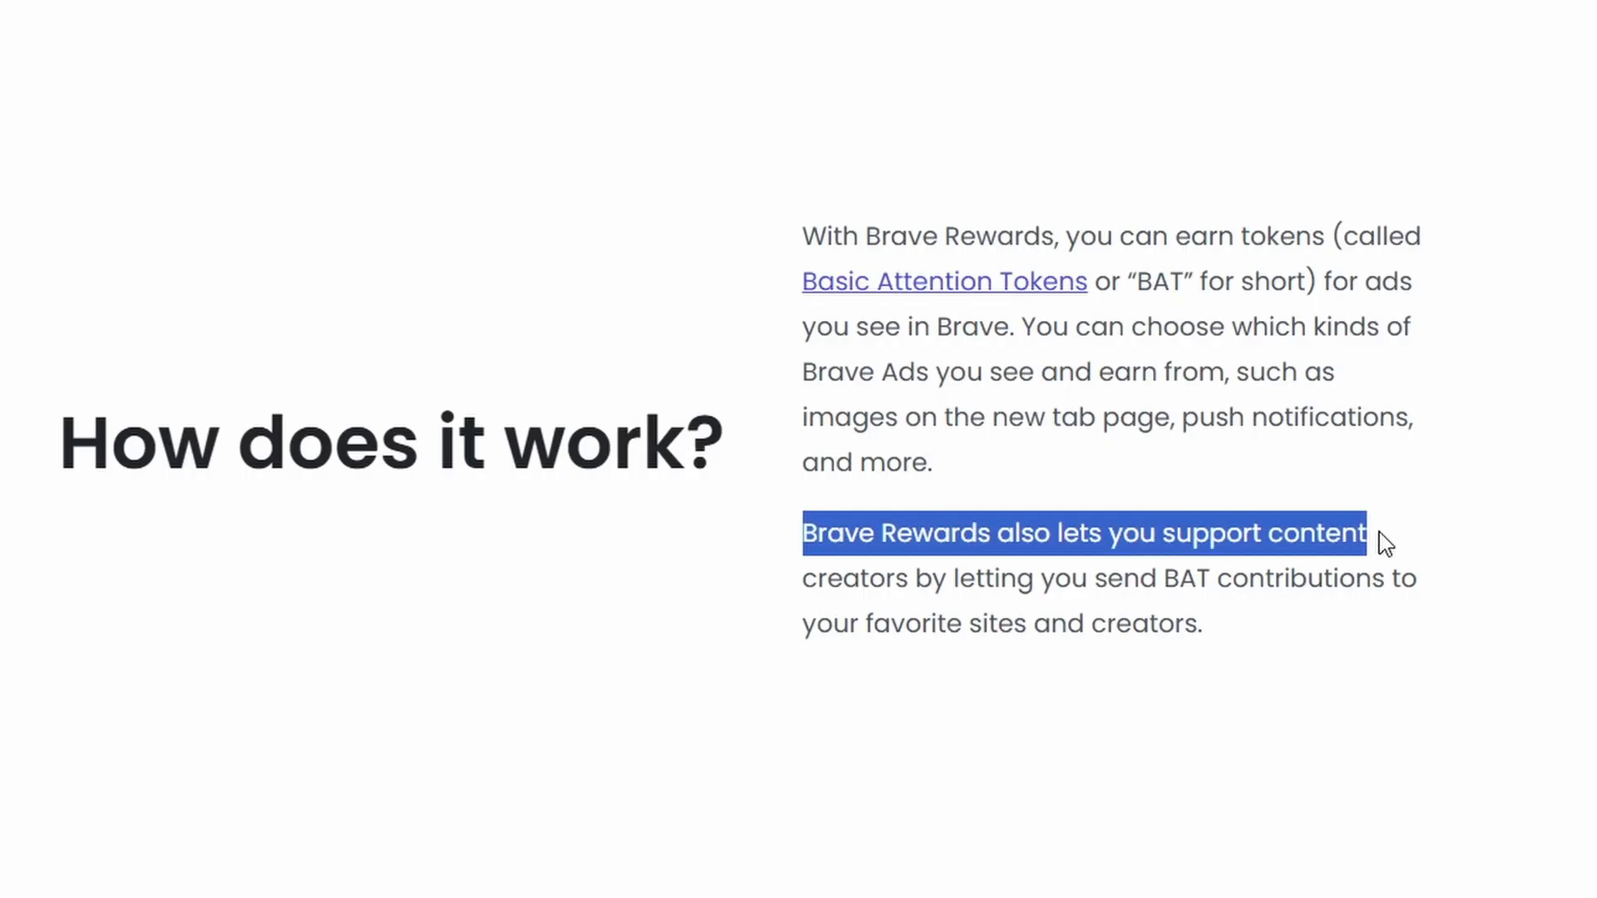
pyautogui.moveTo(1378, 532); pyautogui.dragTo(1241, 630)
pyautogui.click(1244, 632)
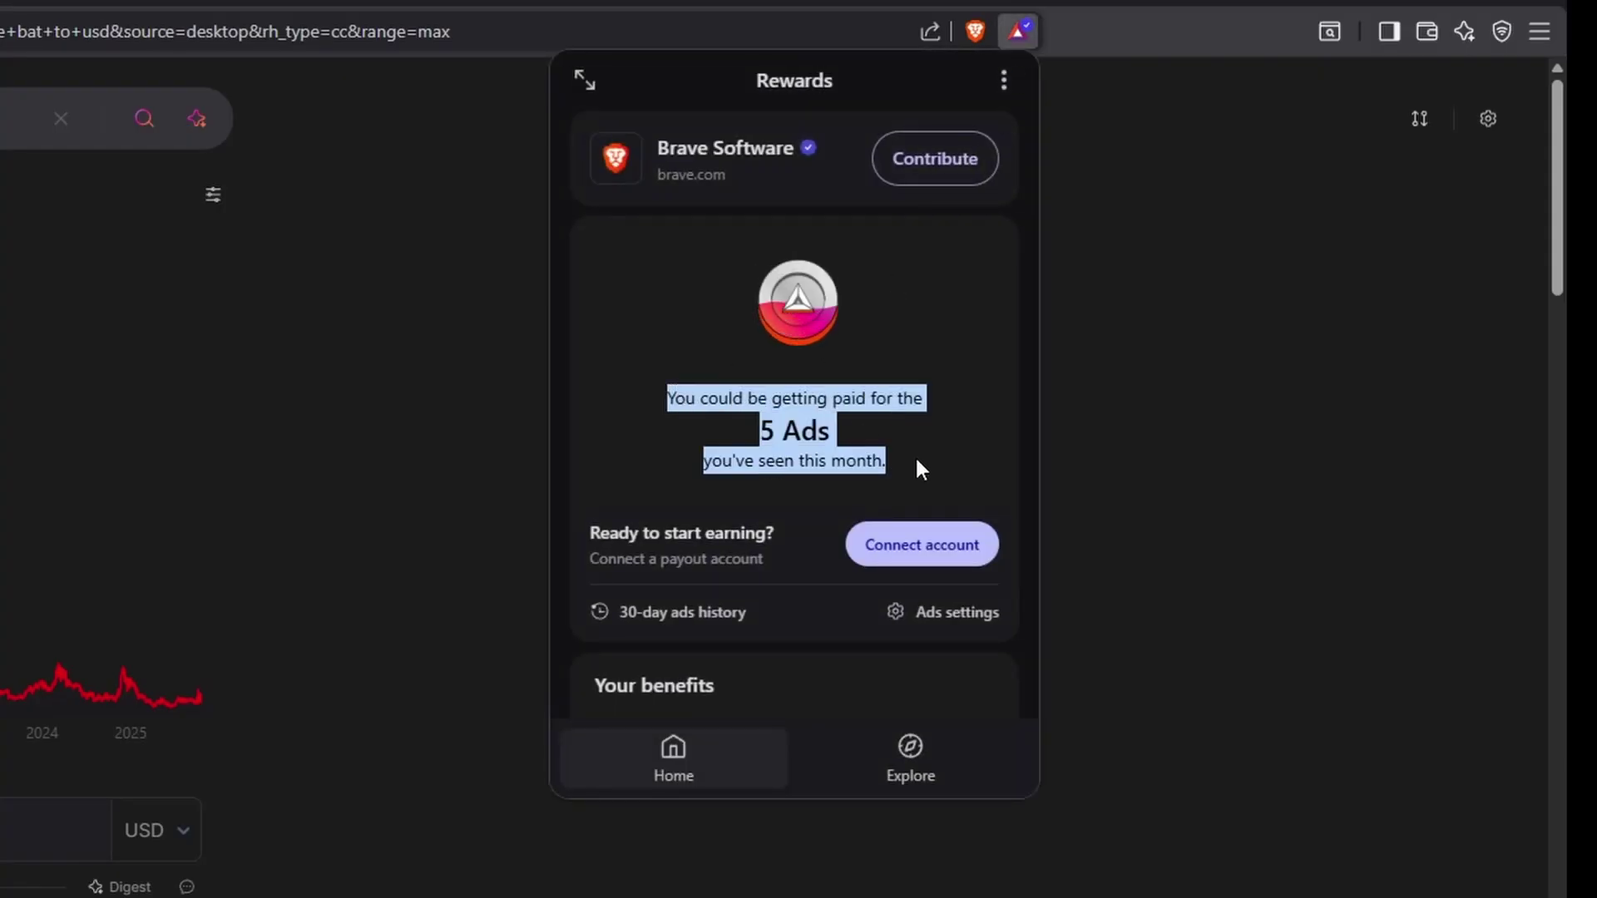
pyautogui.click(915, 465)
pyautogui.click(463, 505)
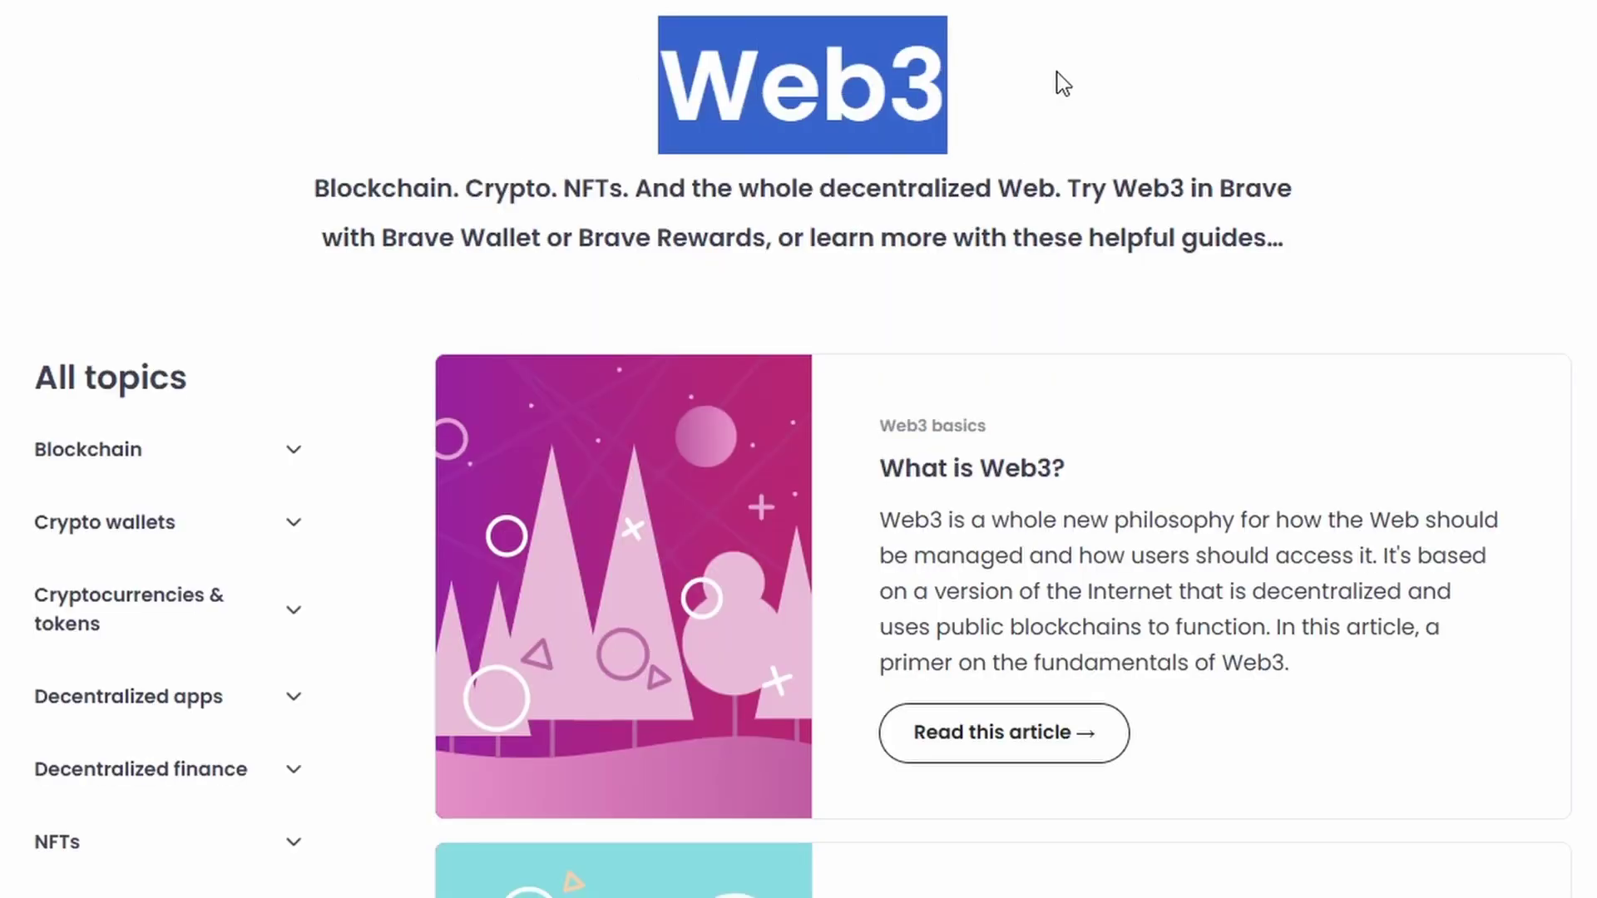
# Highlight the Web3 page subtitle and scroll down toward the All topics list
pyautogui.click(667, 130)
pyautogui.moveTo(345, 177); pyautogui.dragTo(821, 202)
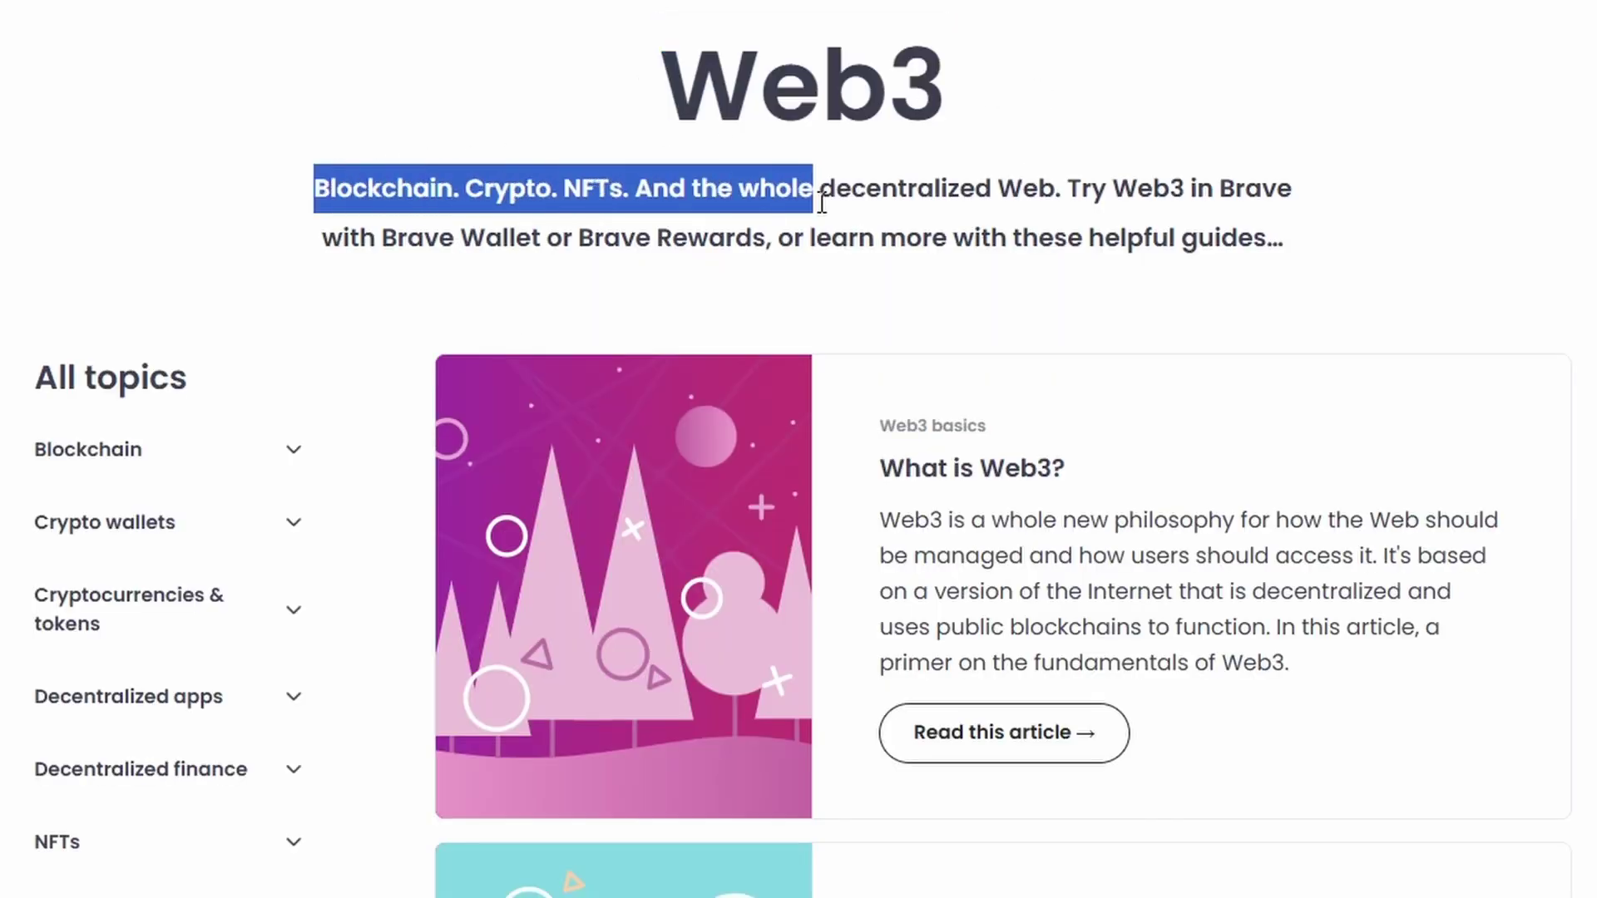
pyautogui.click(1064, 139)
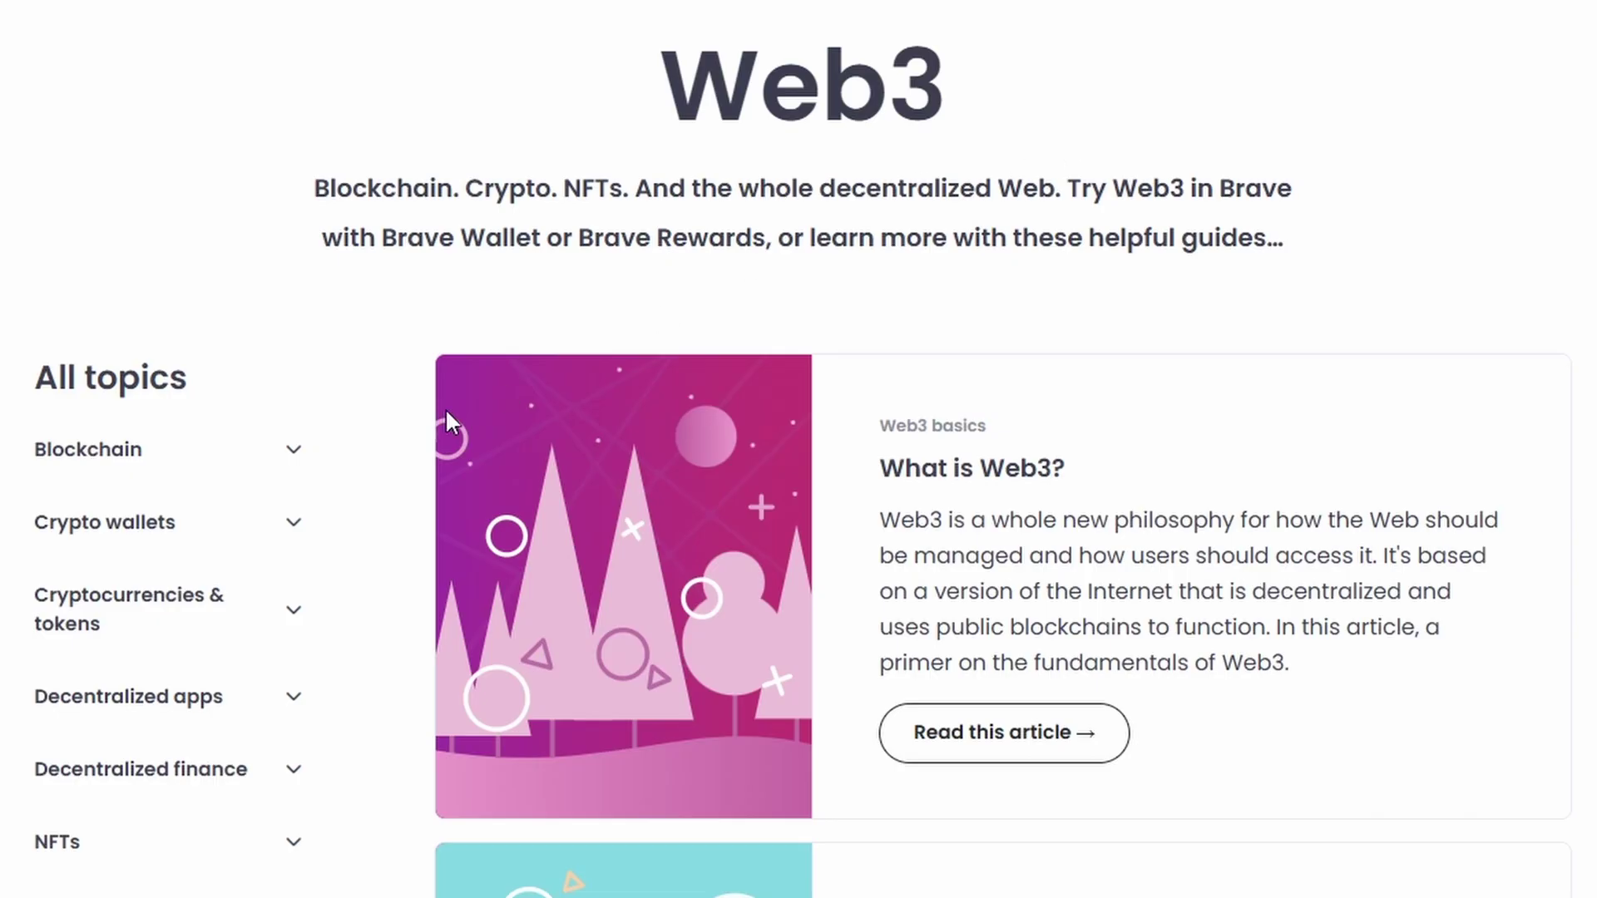
pyautogui.scroll(-3, 78, 762)
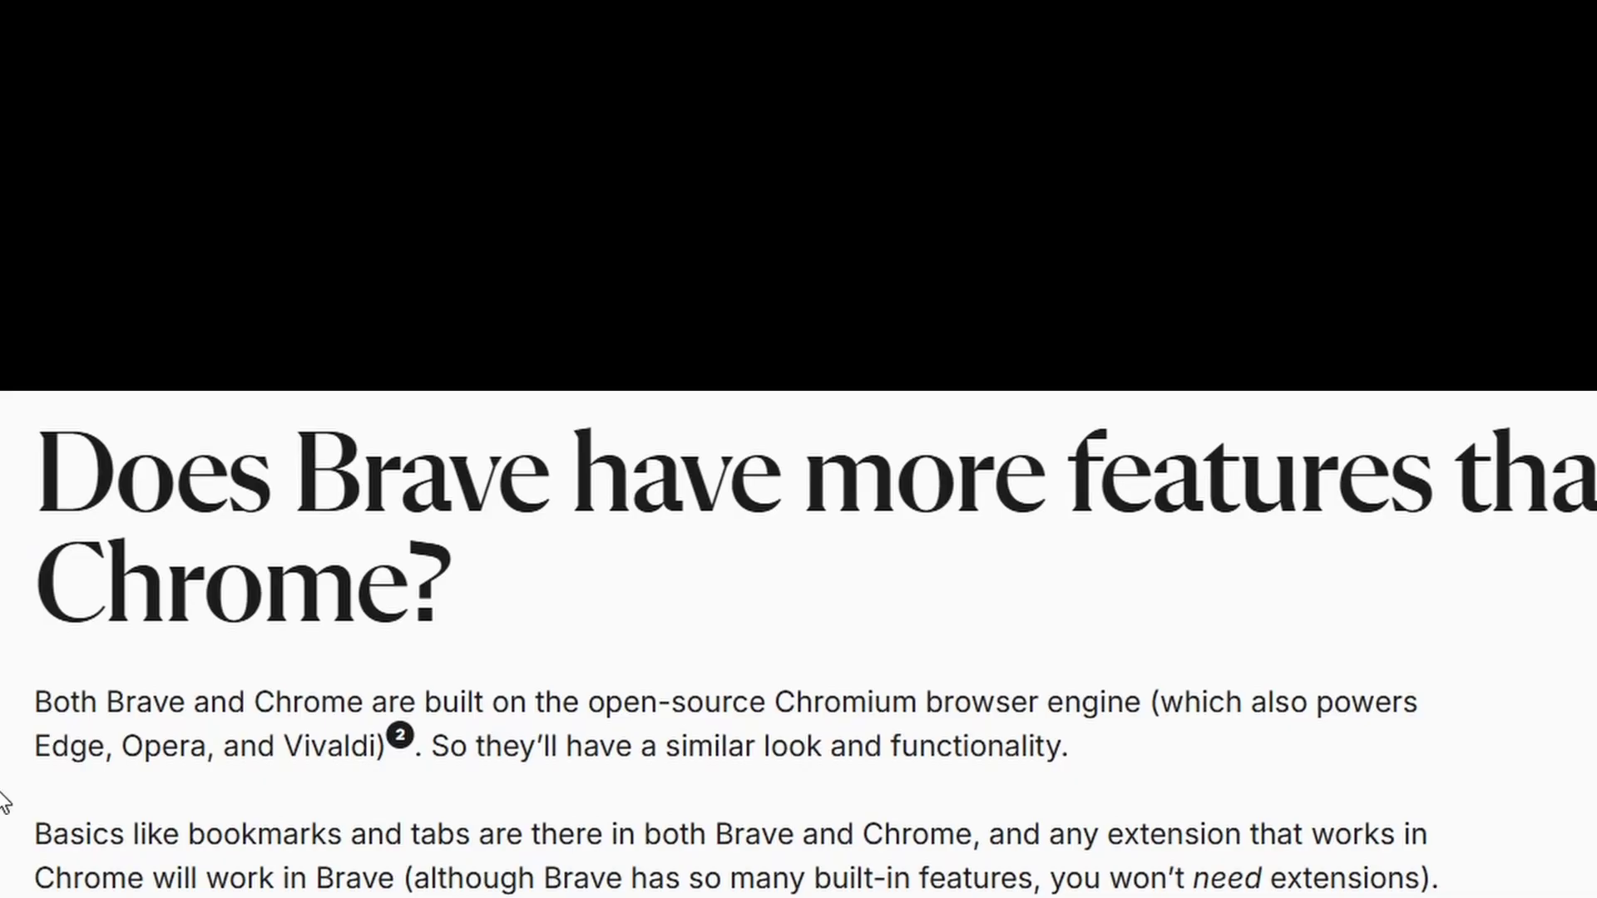
# Highlight the article's opening sentence about Brave and Chrome sharing Chromium
pyautogui.moveTo(196, 697); pyautogui.dragTo(651, 701)
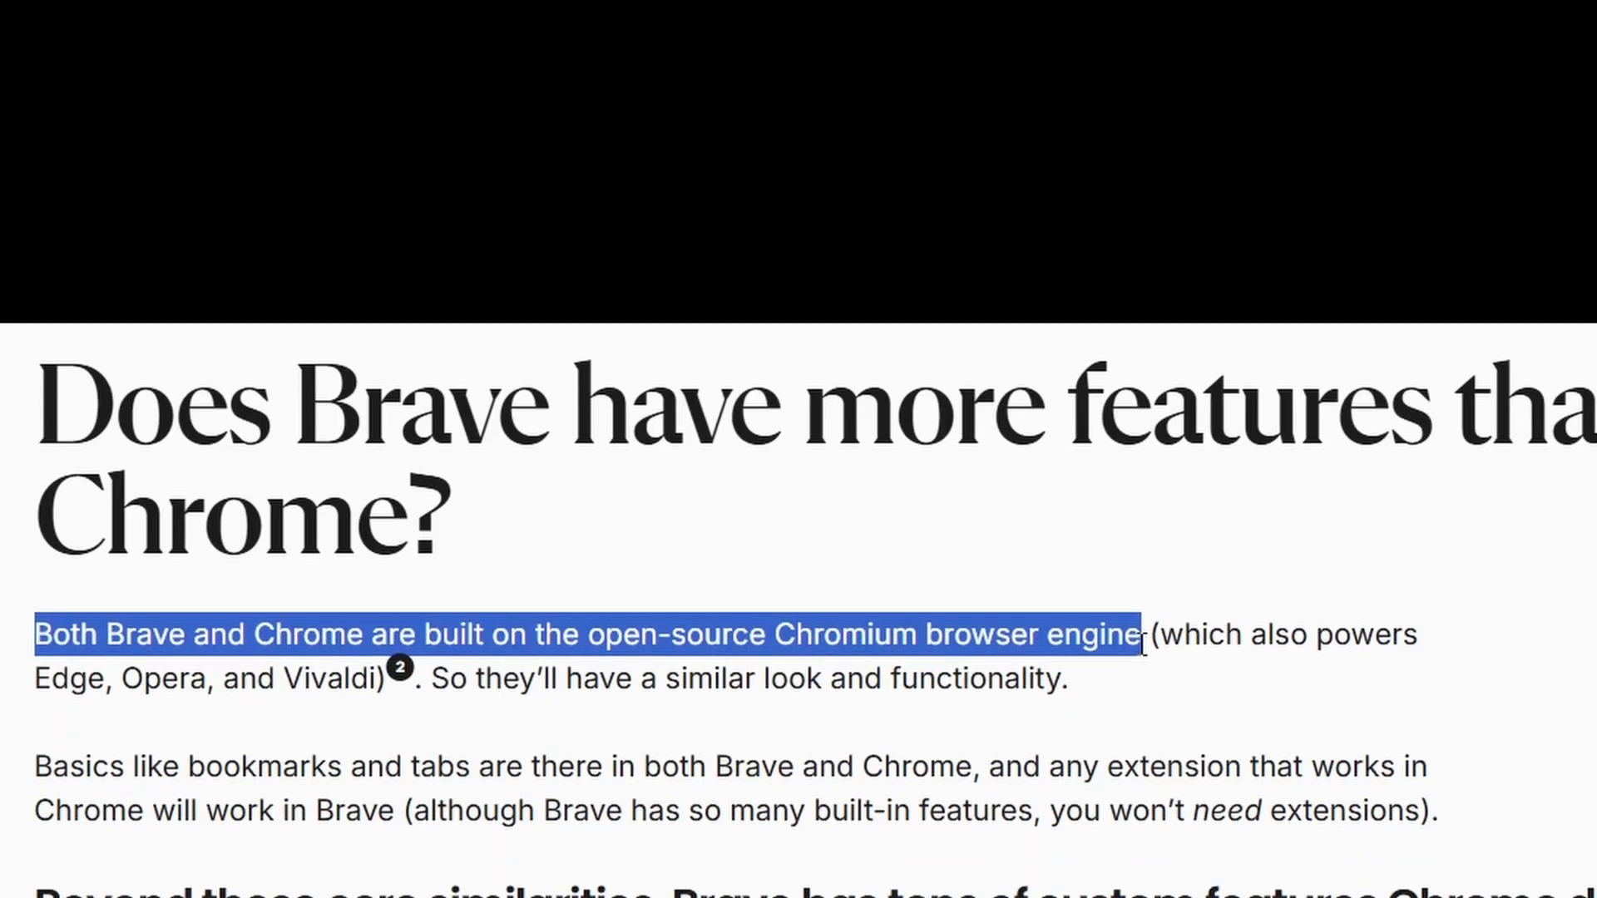
pyautogui.click(1166, 760)
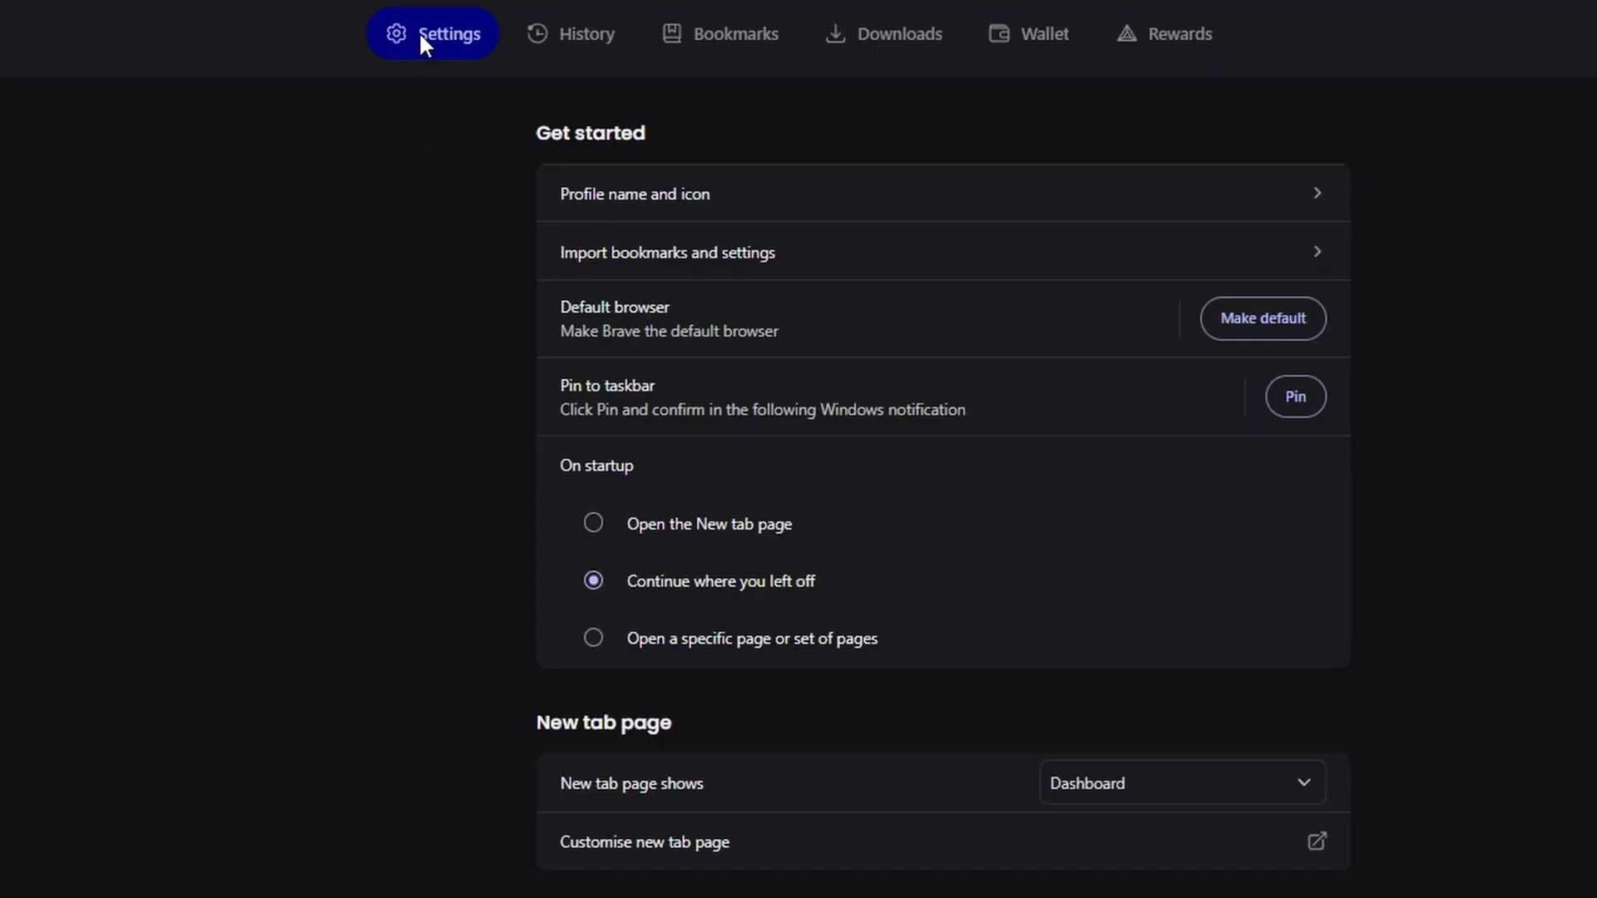
# Visit the History, Bookmarks, Downloads, Wallet and Rewards pages, then return to Settings
pyautogui.click(567, 31)
pyautogui.click(735, 46)
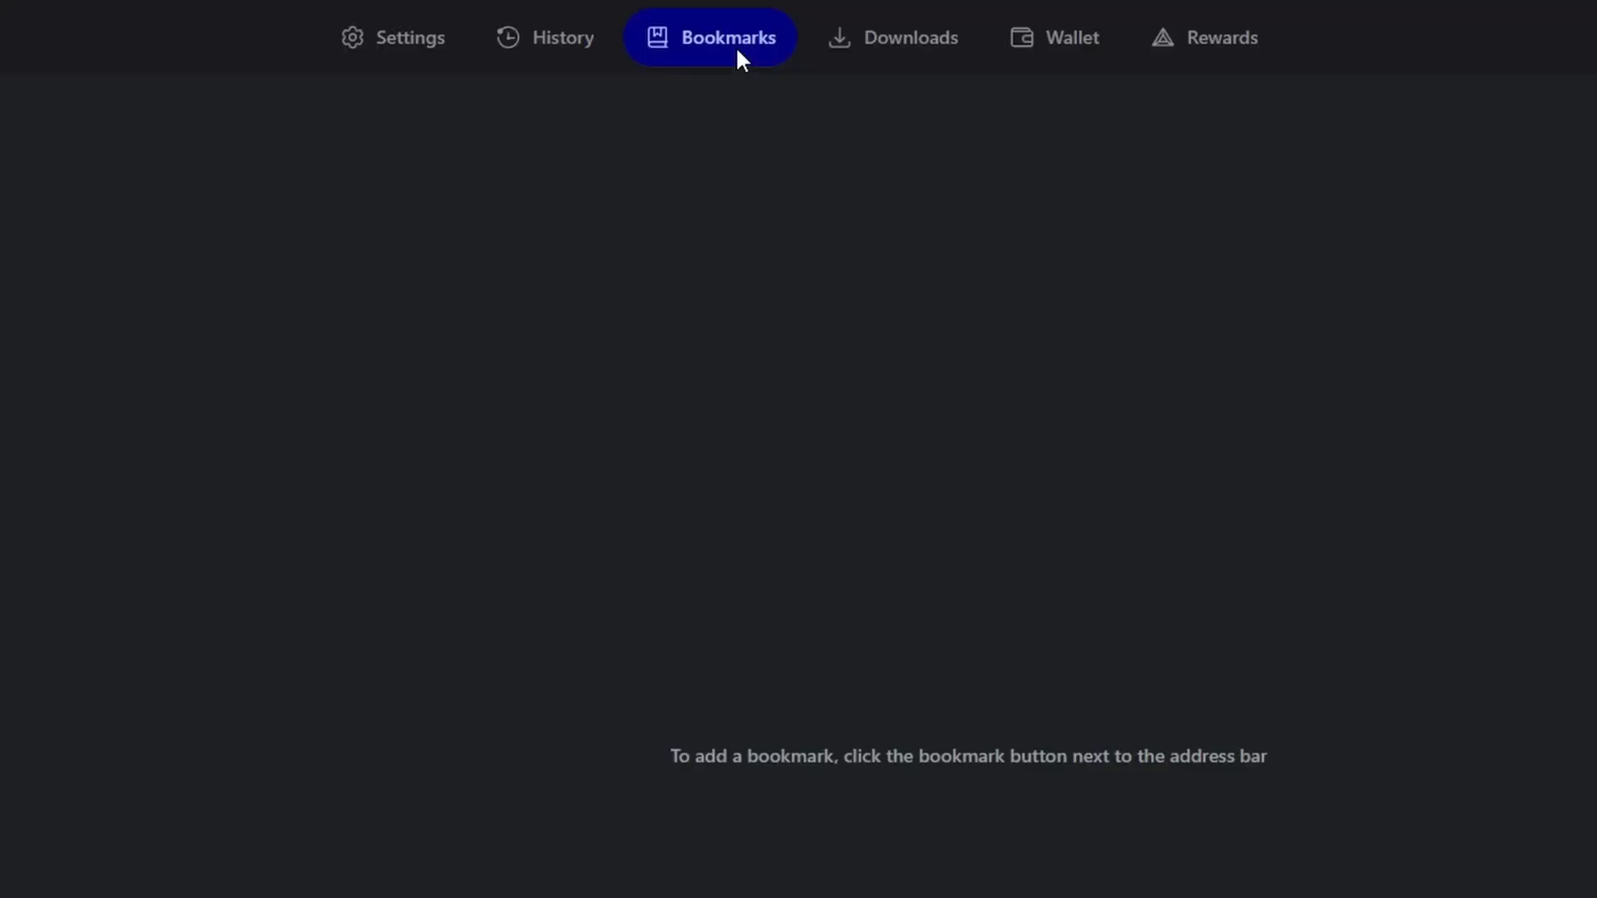
pyautogui.click(888, 57)
pyautogui.click(1084, 48)
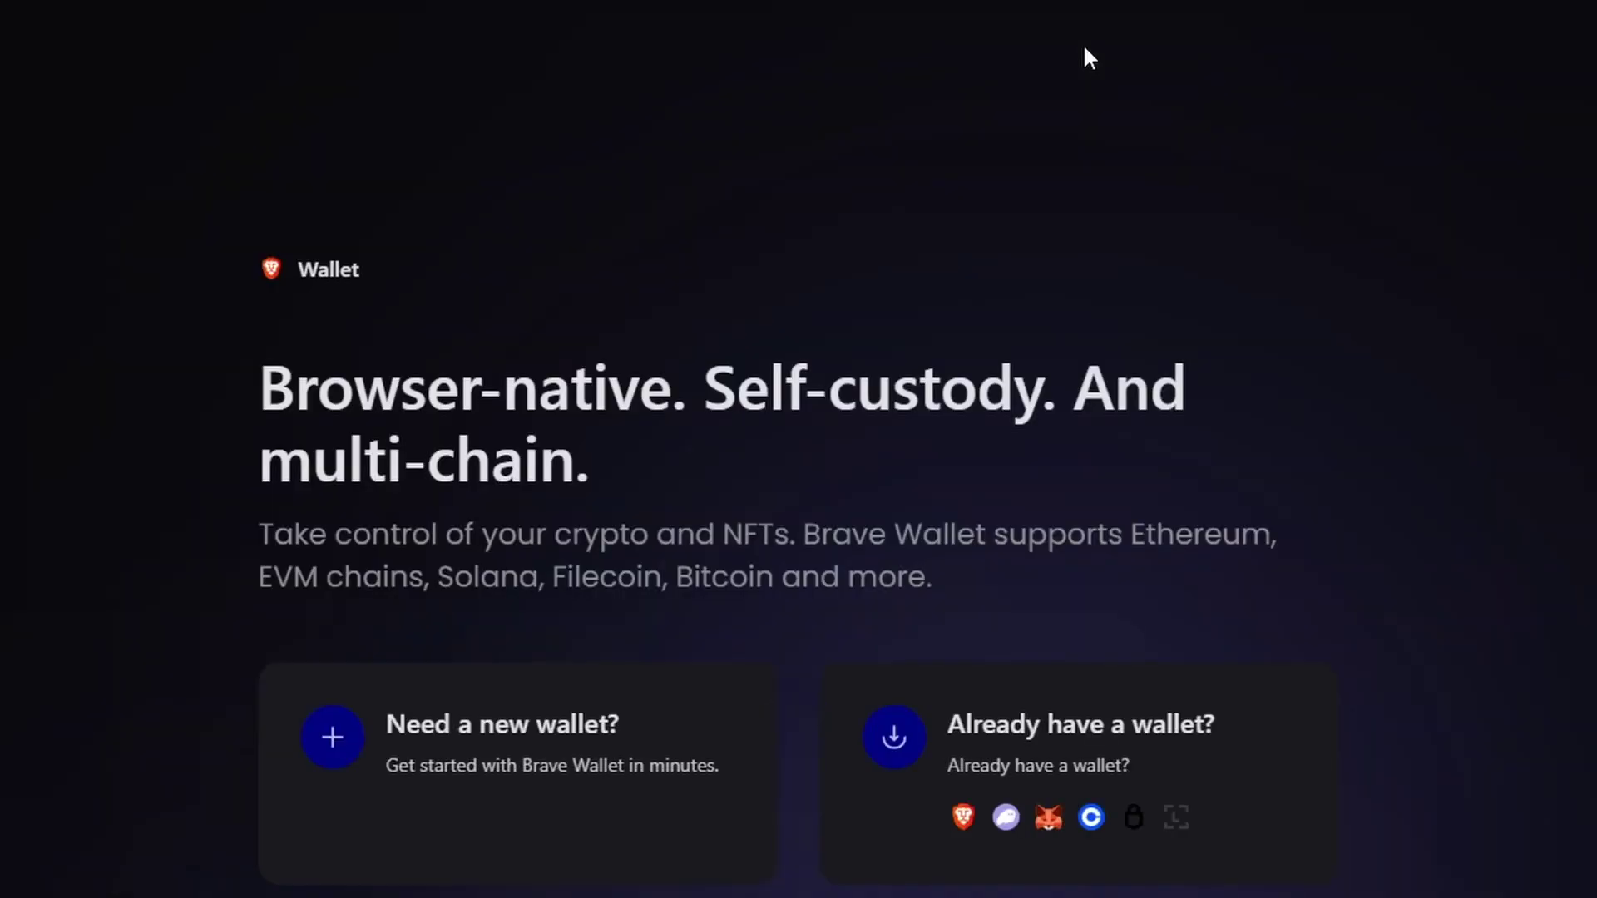
pyautogui.hotkey('alt', 'Left')
pyautogui.click(1214, 37)
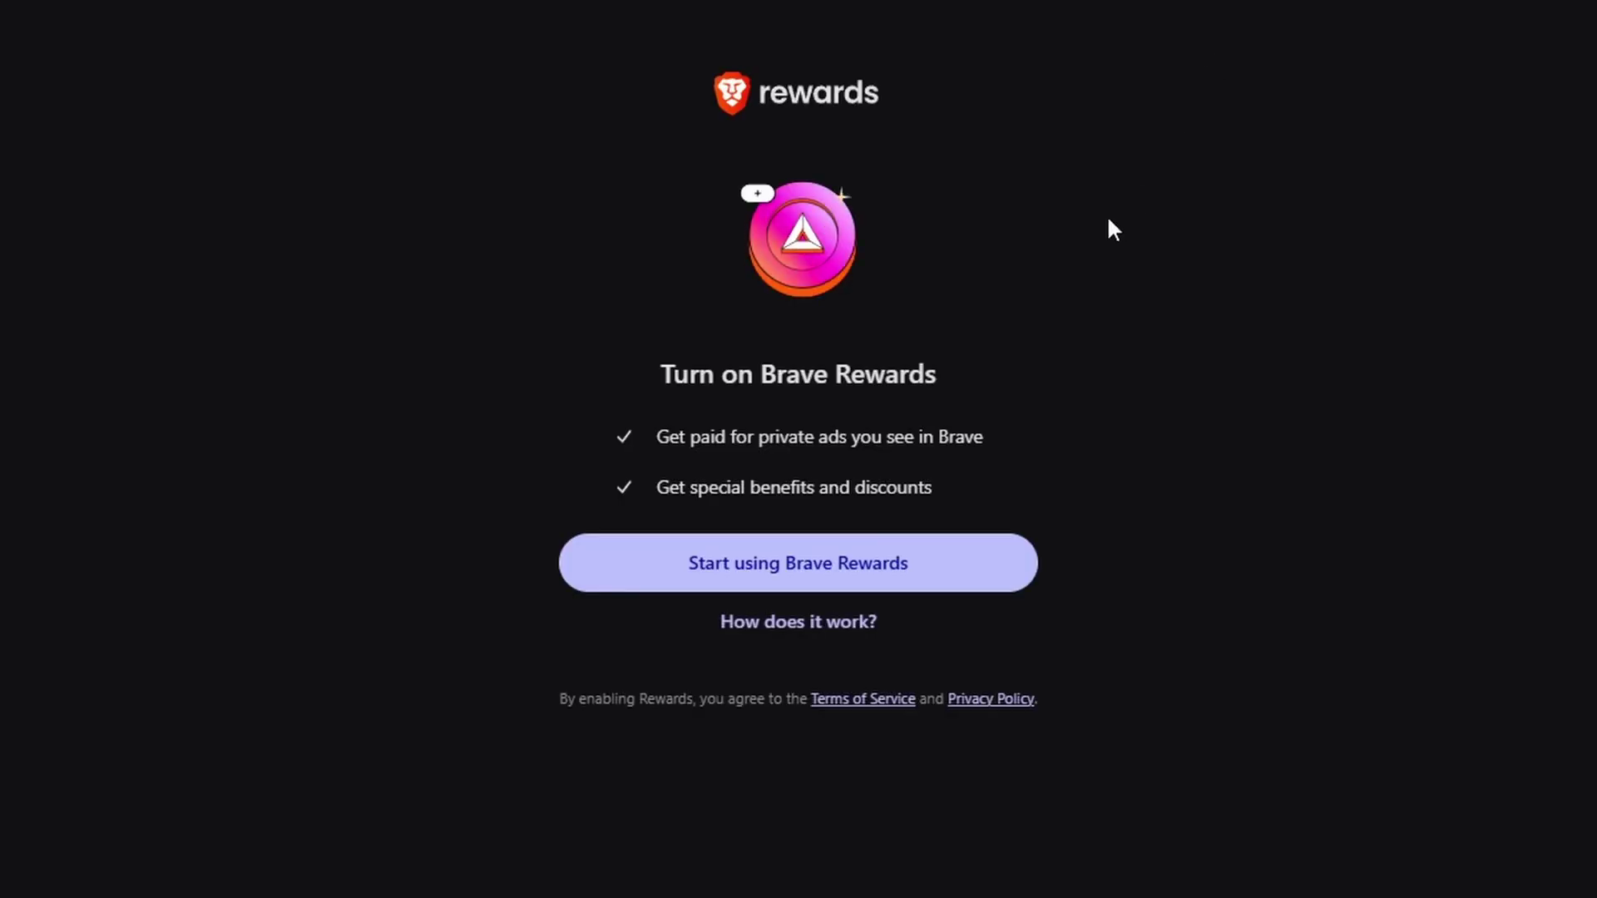
pyautogui.hotkey('alt', 'Left')
pyautogui.click(398, 33)
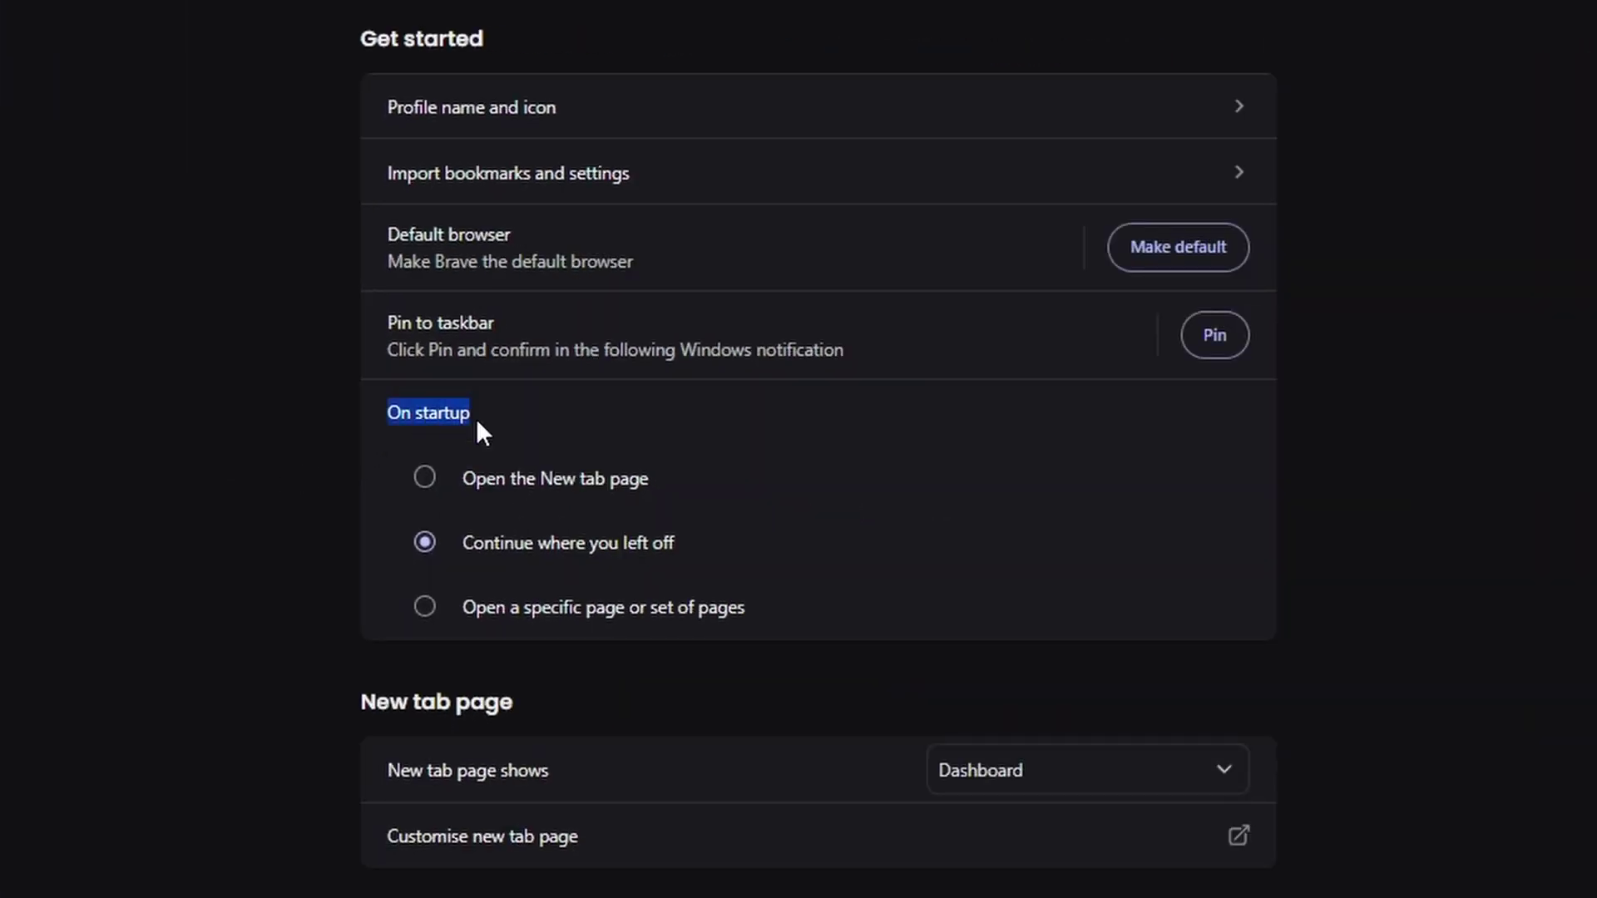
# Inspect Appearance options, keeping the sidebar on Never at the right and tab hover on Card
pyautogui.click(476, 417)
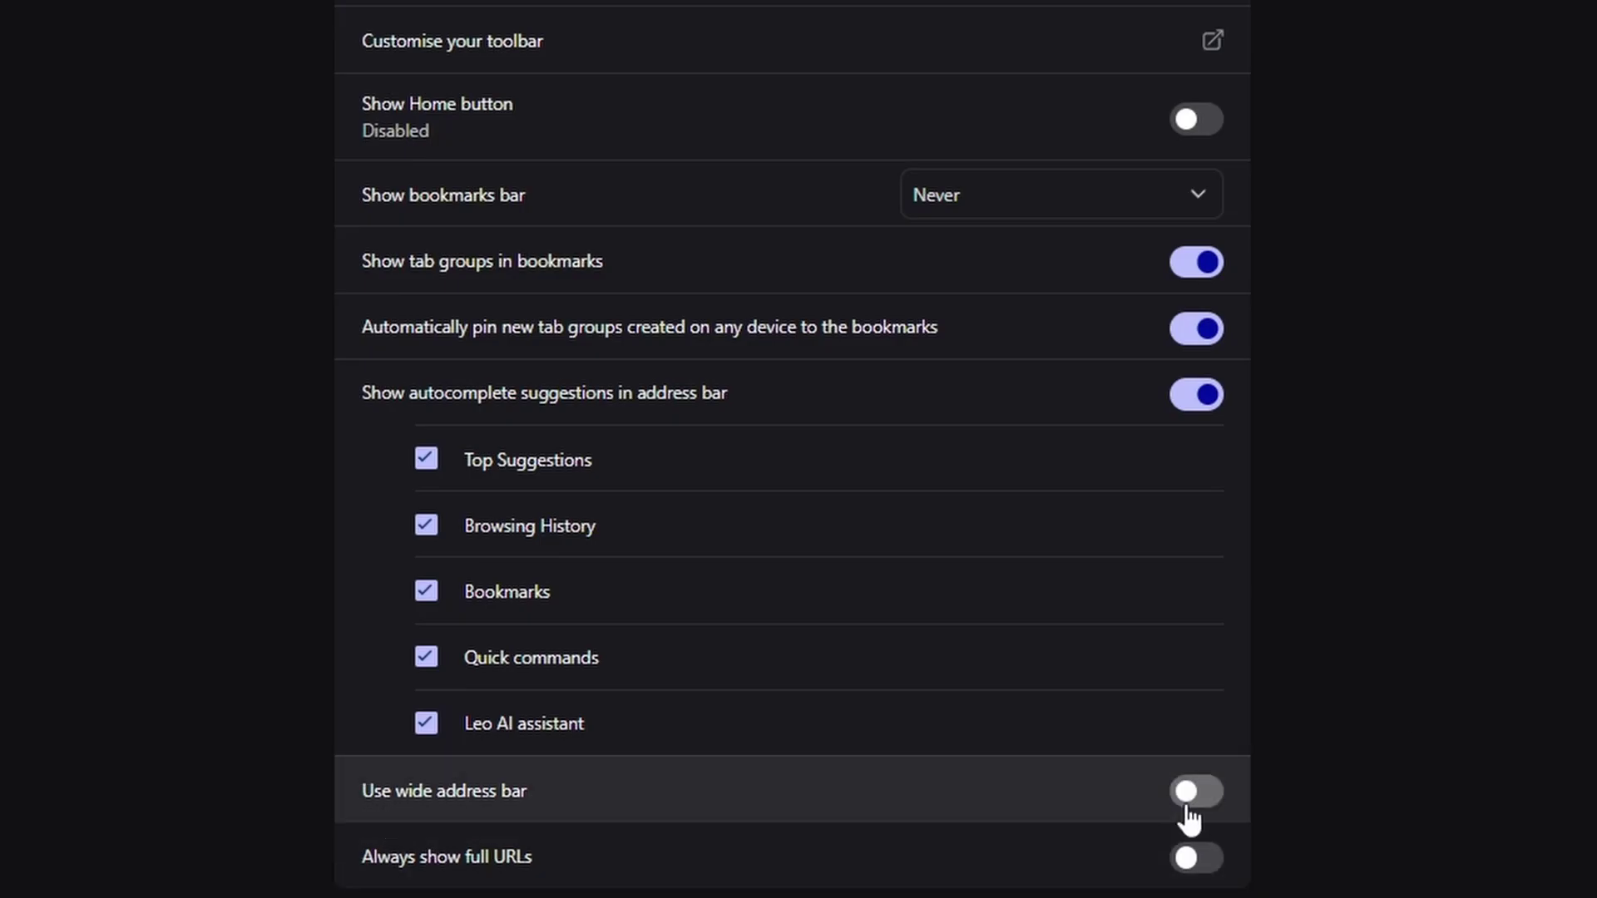
pyautogui.scroll(-8, 203, 695)
pyautogui.doubleClick(415, 645)
pyautogui.click(670, 706)
pyautogui.click(1028, 732)
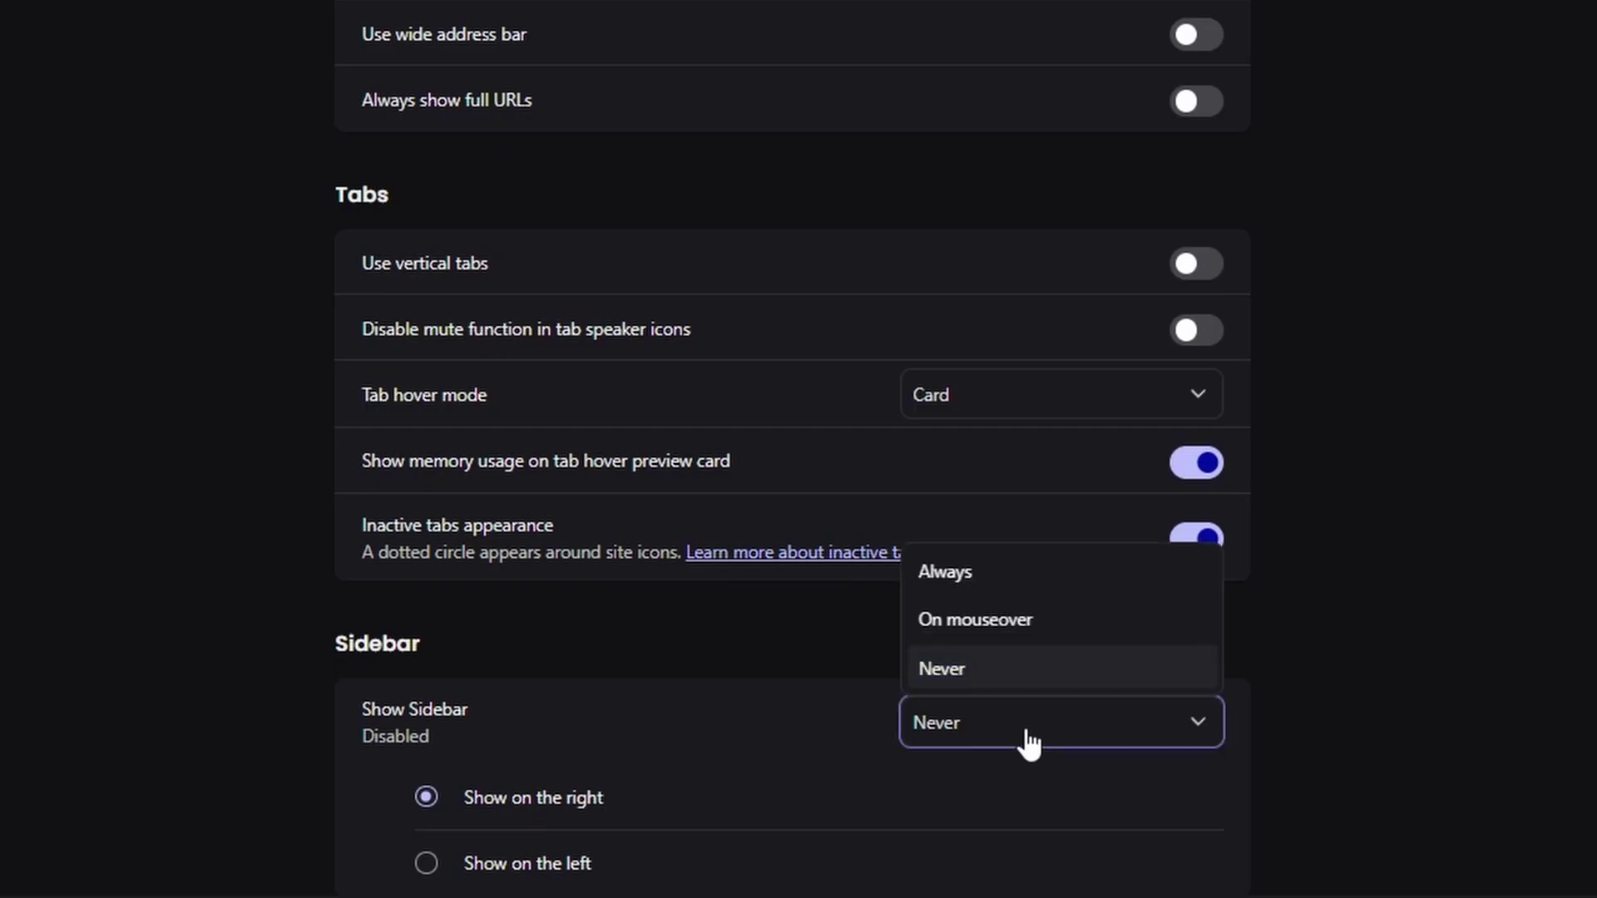
pyautogui.click(1027, 742)
pyautogui.click(530, 880)
pyautogui.click(532, 819)
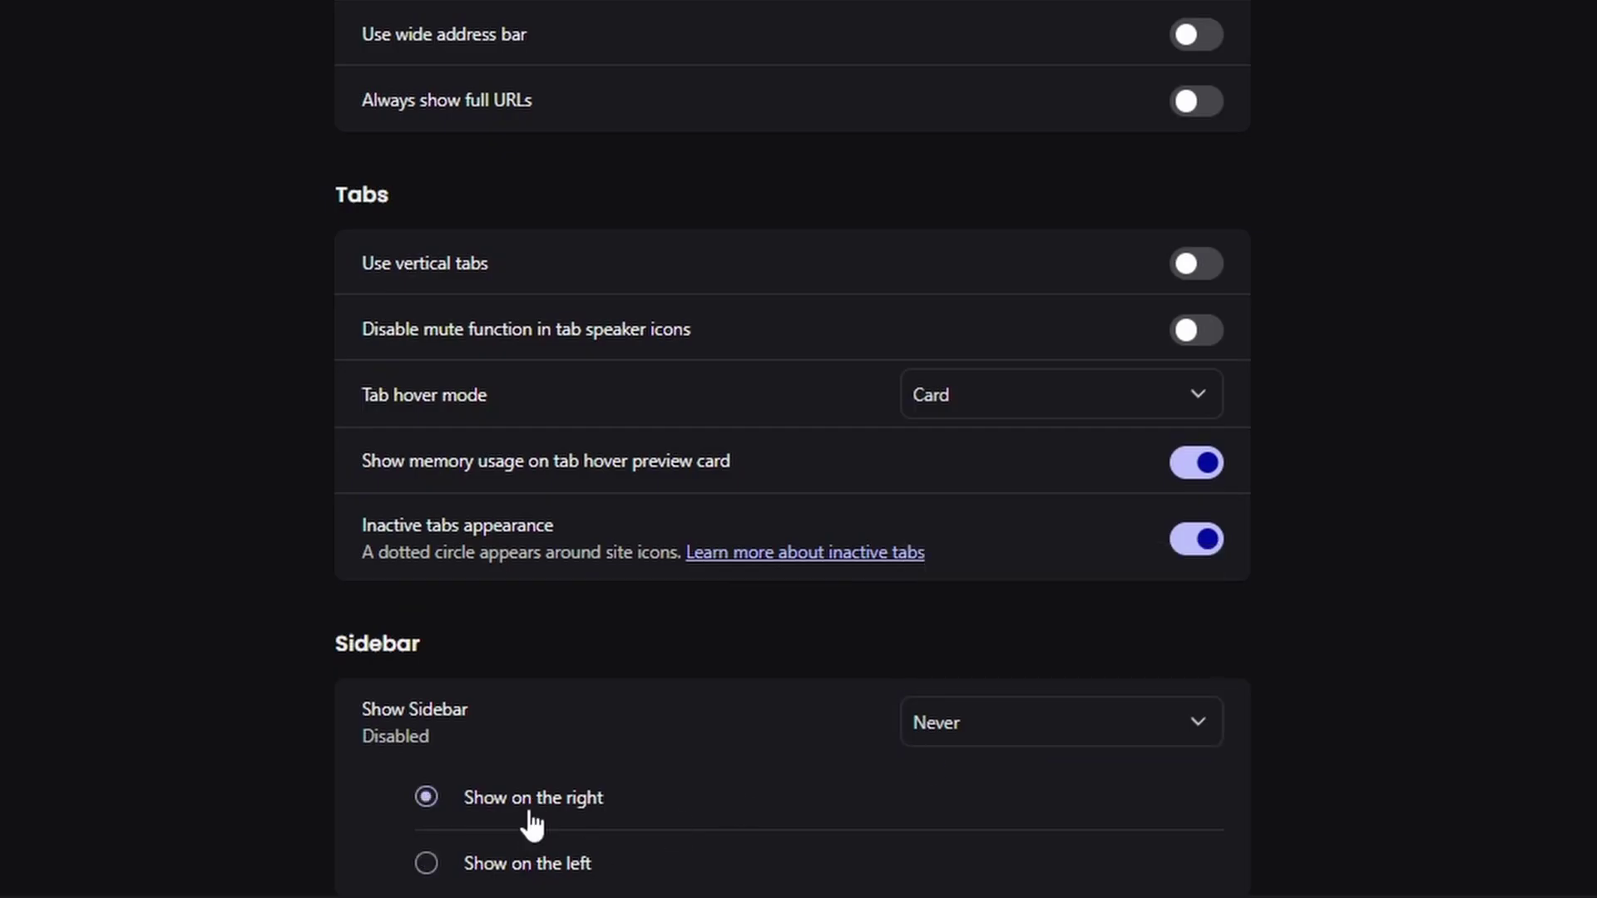
pyautogui.scroll(5, 164, 639)
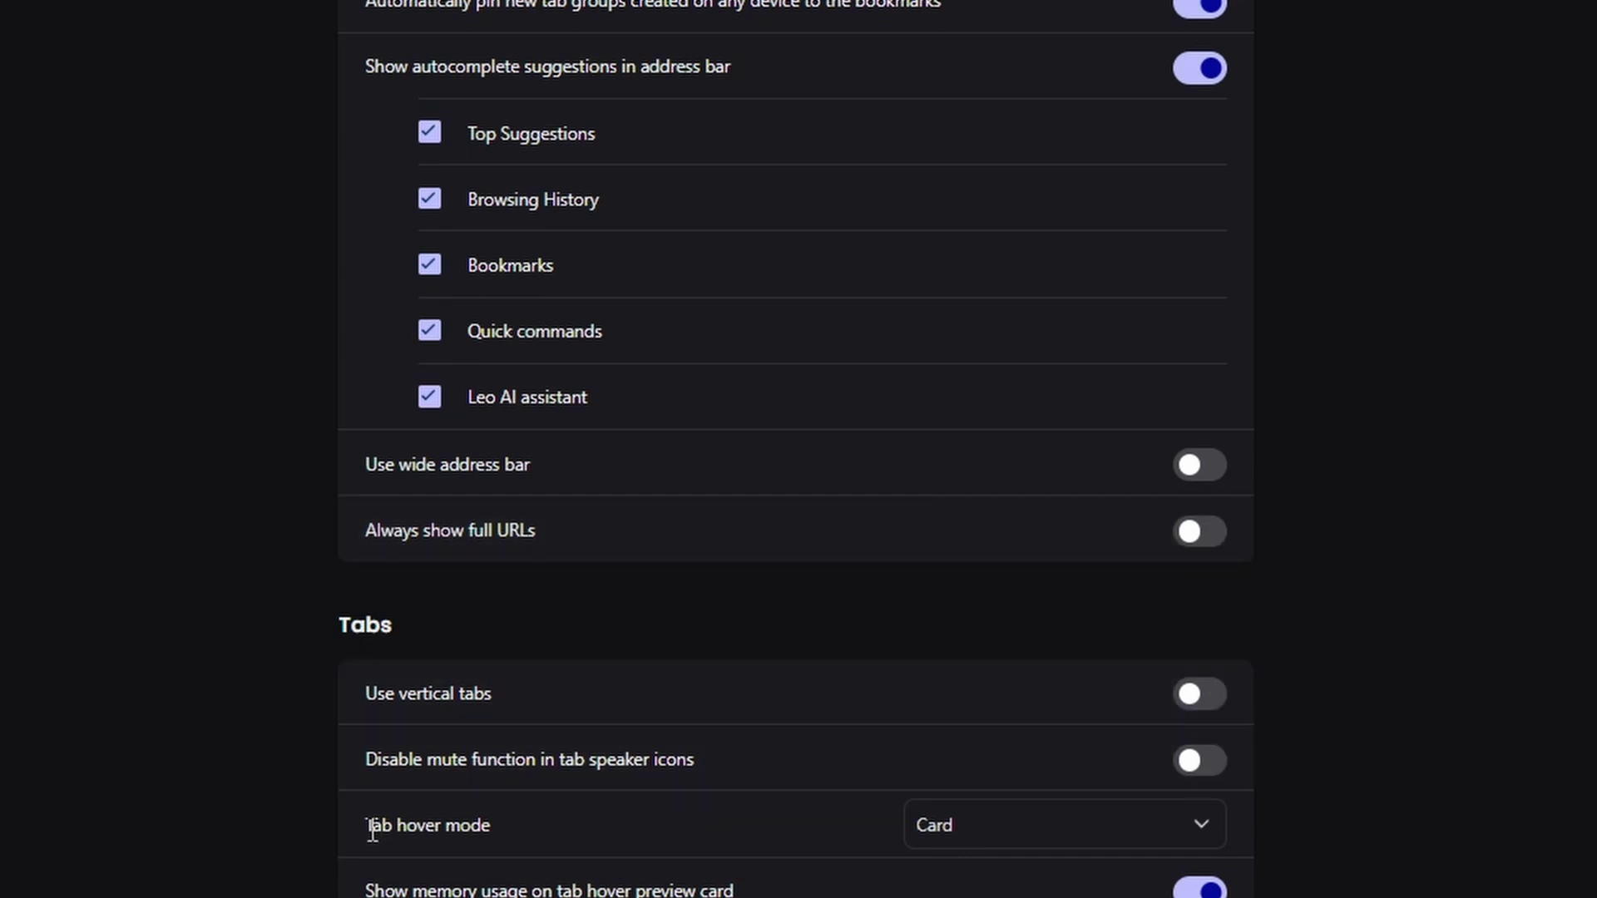
pyautogui.click(1029, 840)
pyautogui.click(1027, 840)
pyautogui.scroll(-2, 407, 836)
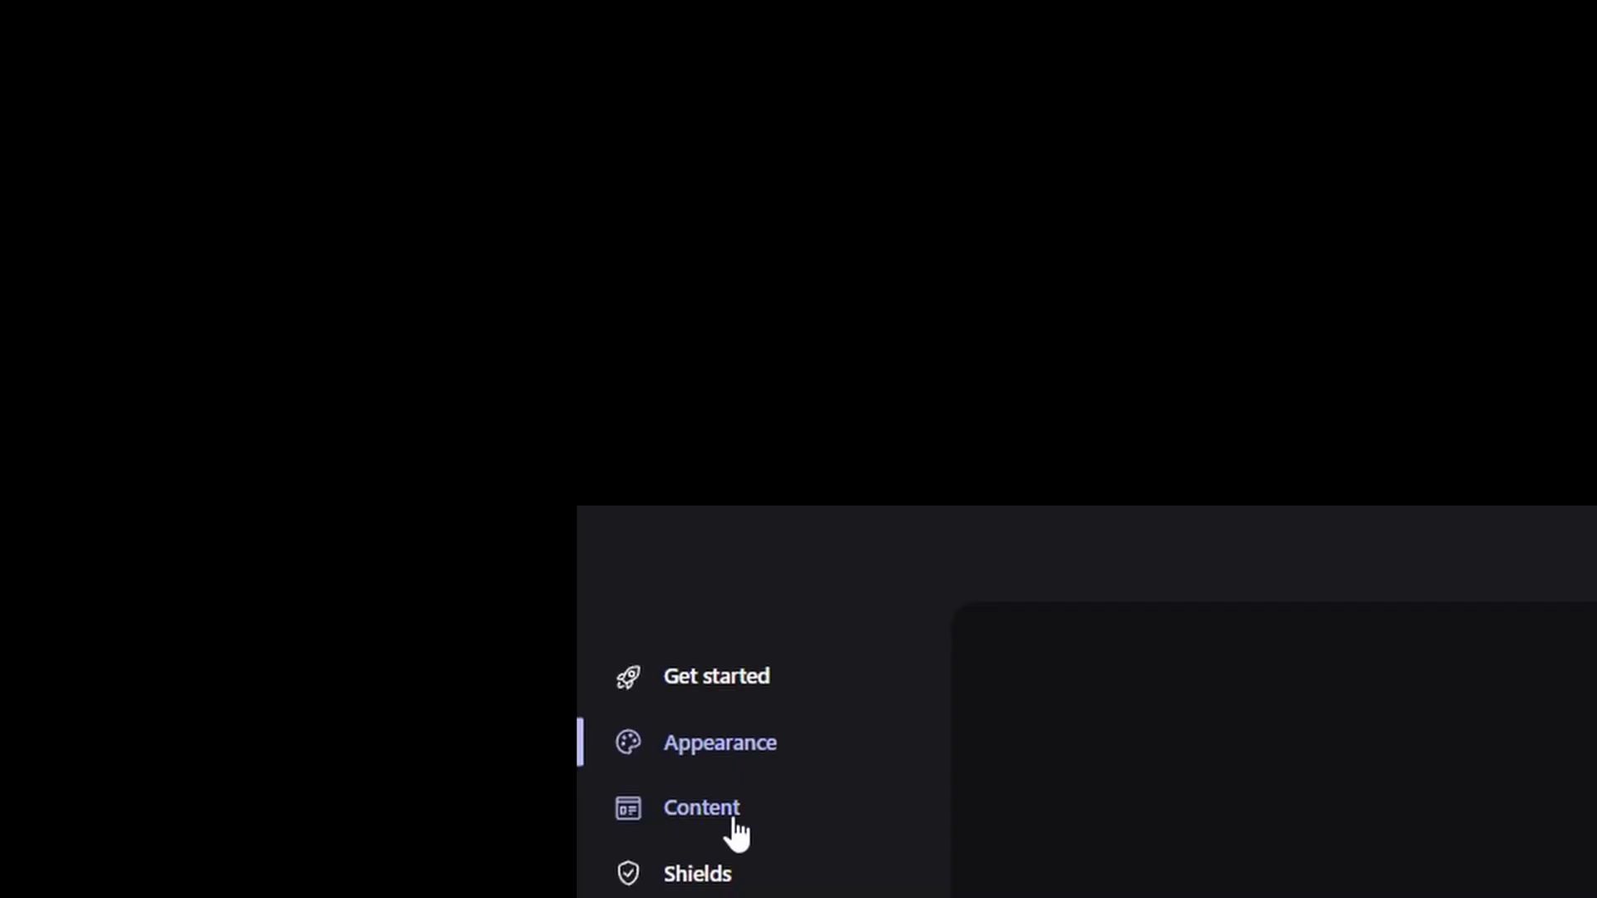
# Check Content's custom fonts, keeping Times New Roman, then open the Page zoom dropdown at 100%
pyautogui.click(732, 827)
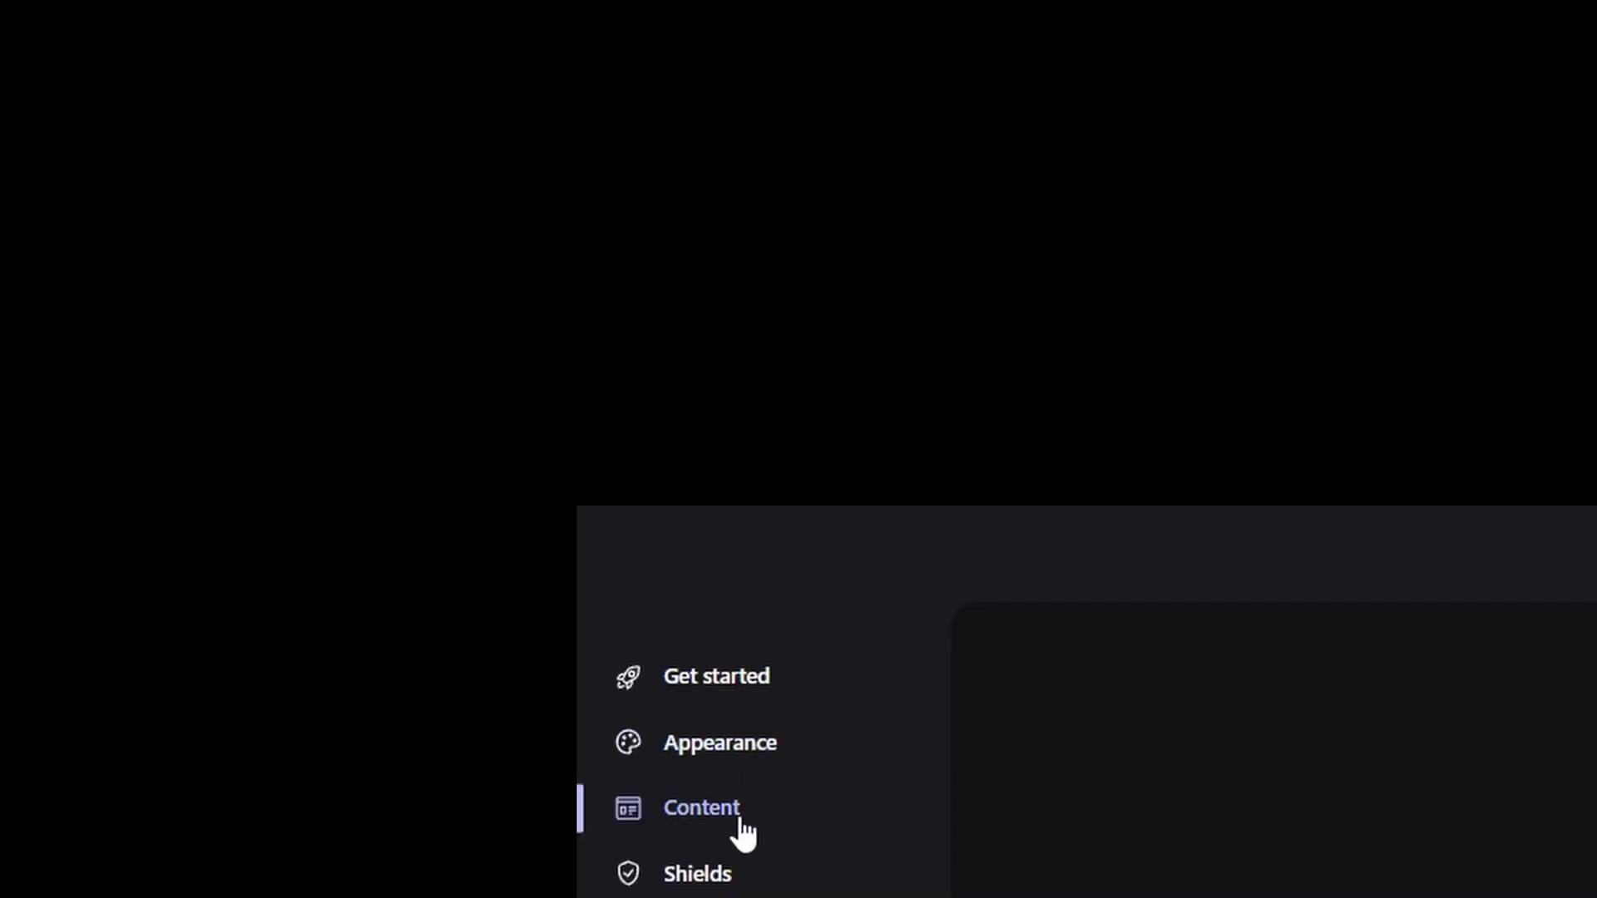
pyautogui.click(872, 824)
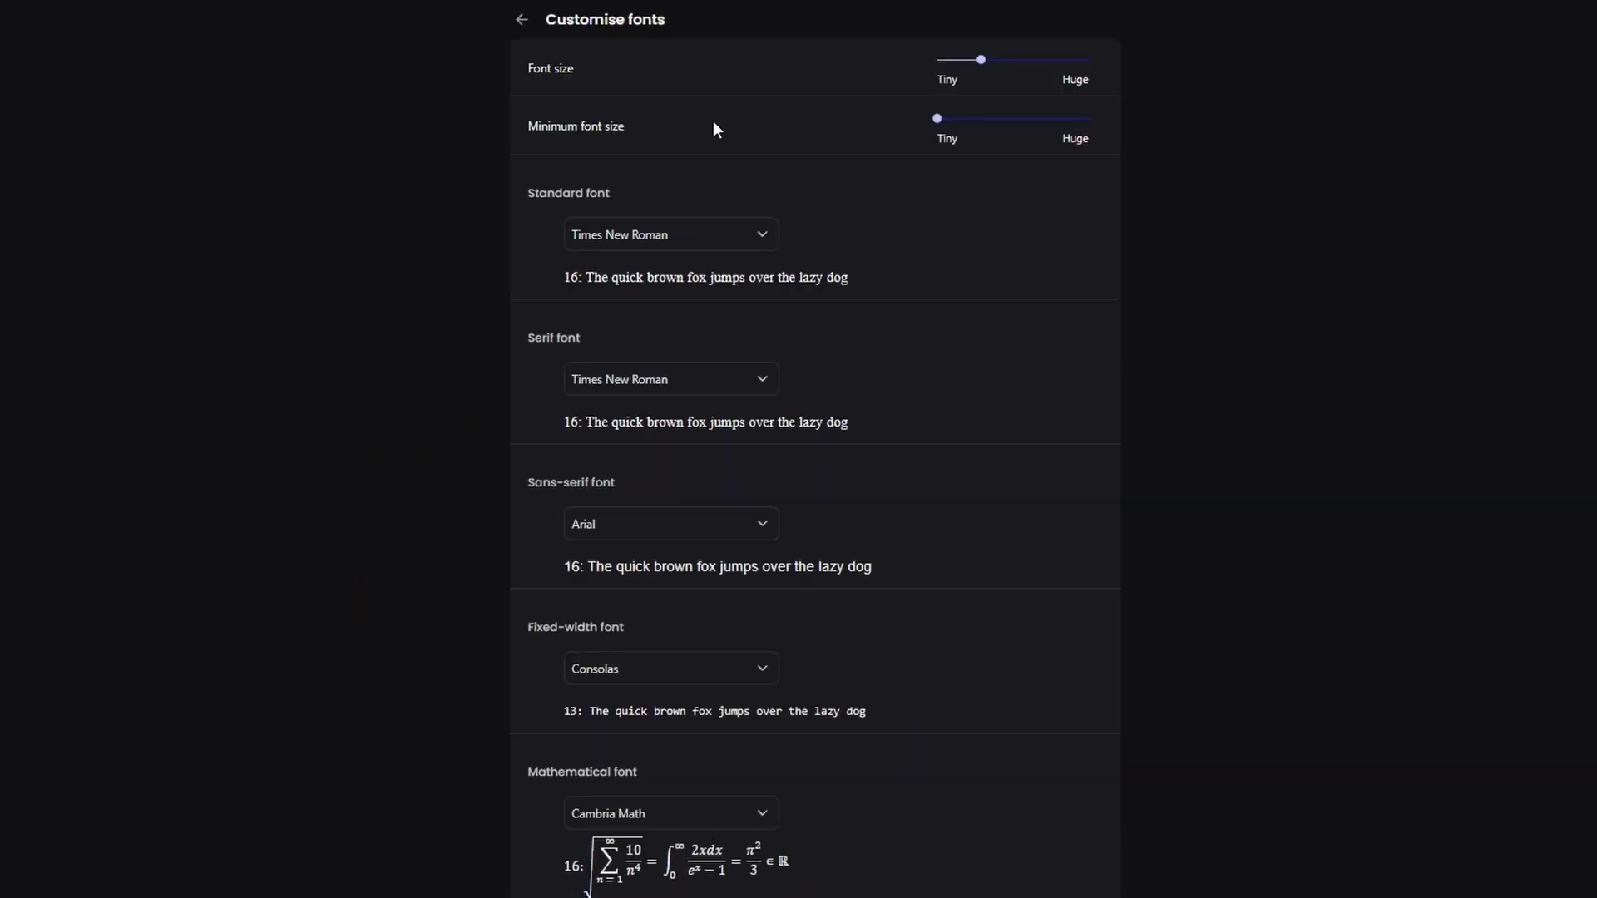
pyautogui.click(727, 232)
pyautogui.click(716, 389)
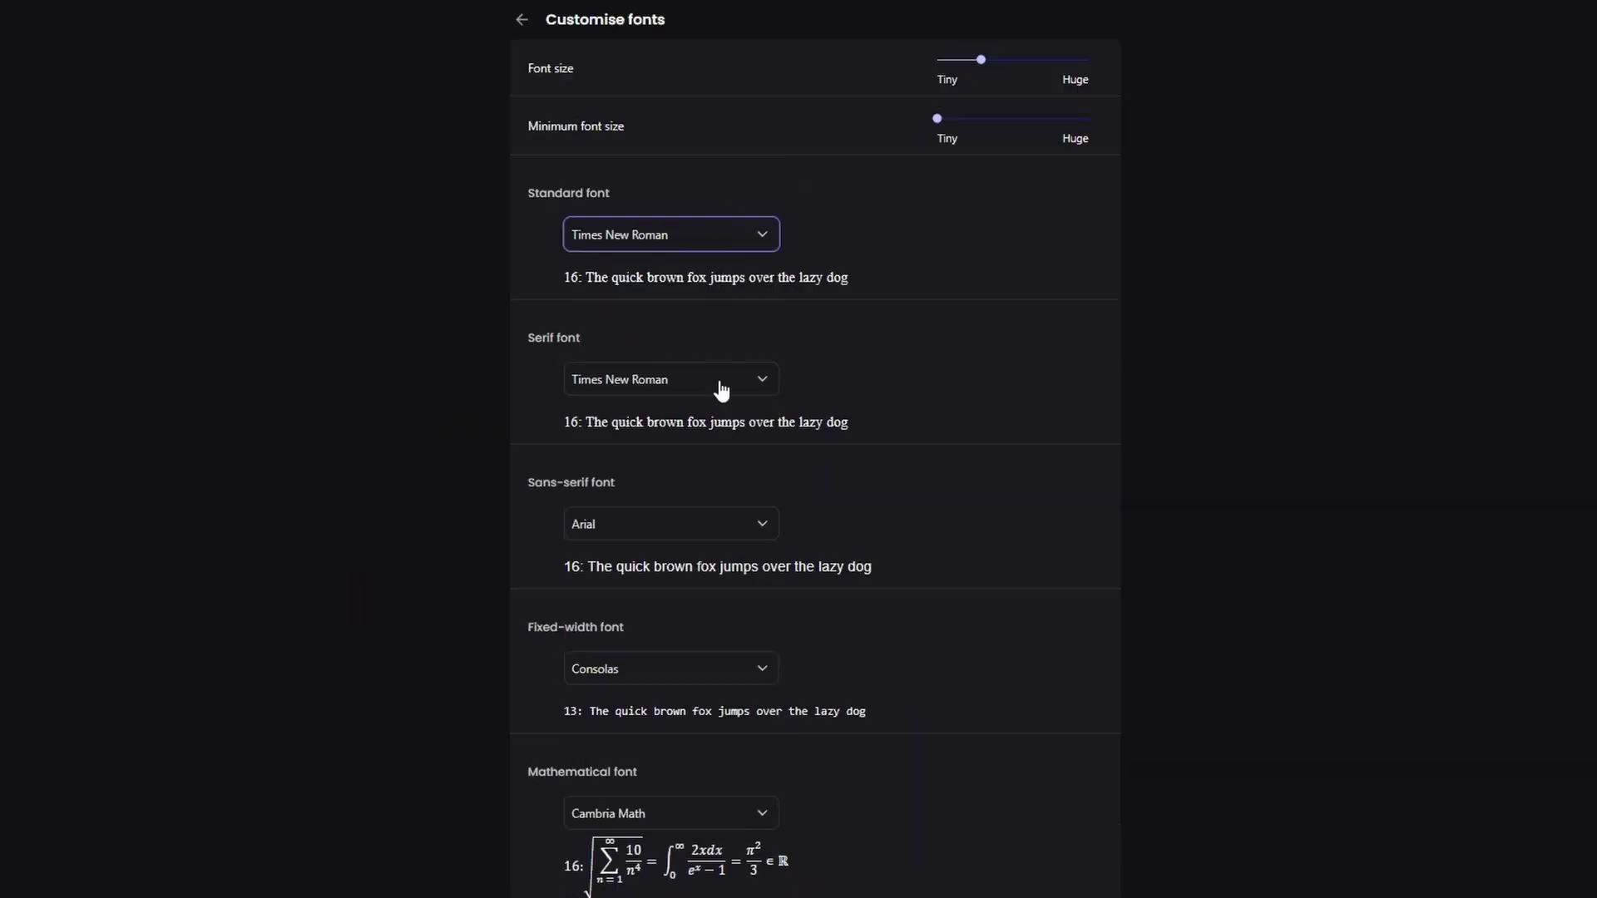
pyautogui.click(716, 389)
pyautogui.click(681, 540)
pyautogui.click(682, 541)
pyautogui.click(656, 665)
pyautogui.click(656, 665)
pyautogui.click(625, 819)
pyautogui.click(625, 819)
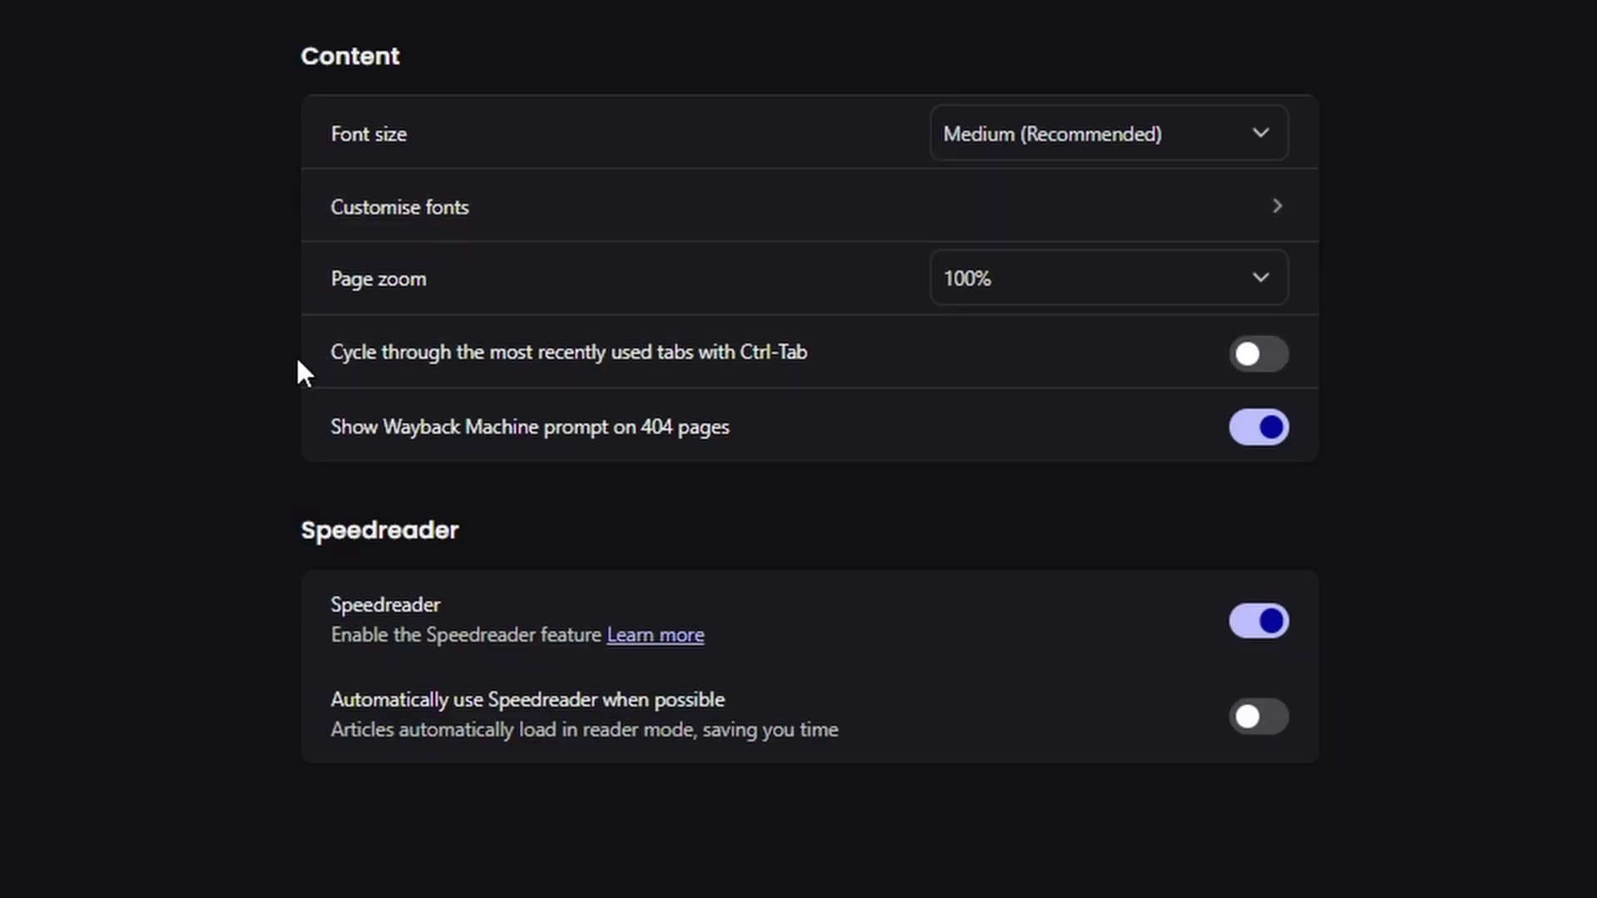
pyautogui.click(1046, 285)
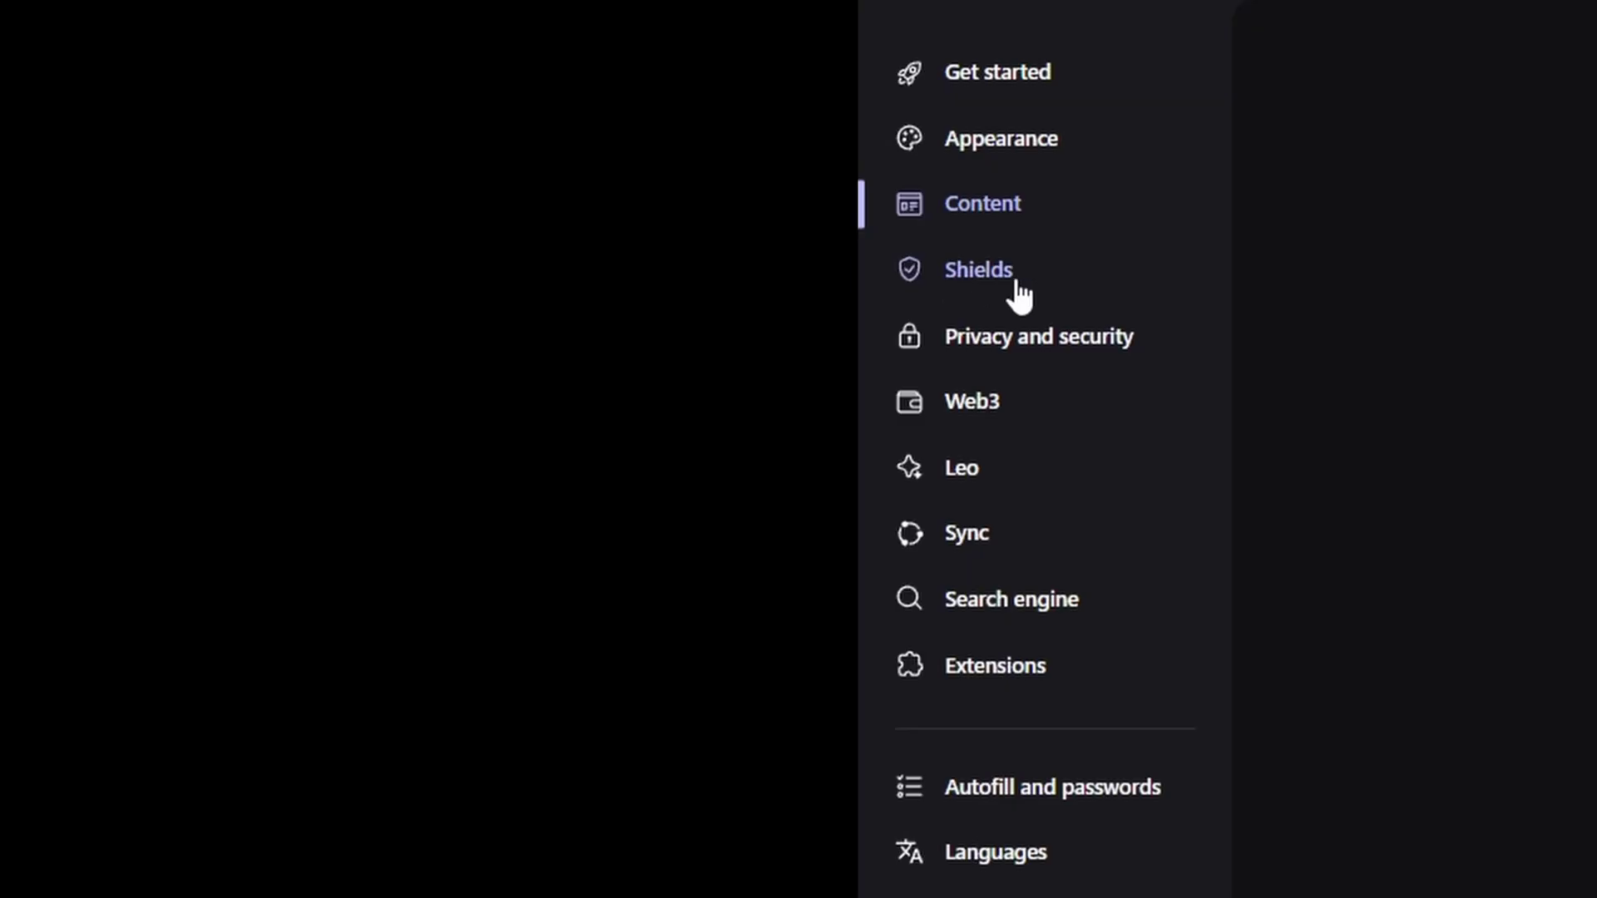
# In Shields, toggle clearing site data on close on and back off
pyautogui.click(1008, 279)
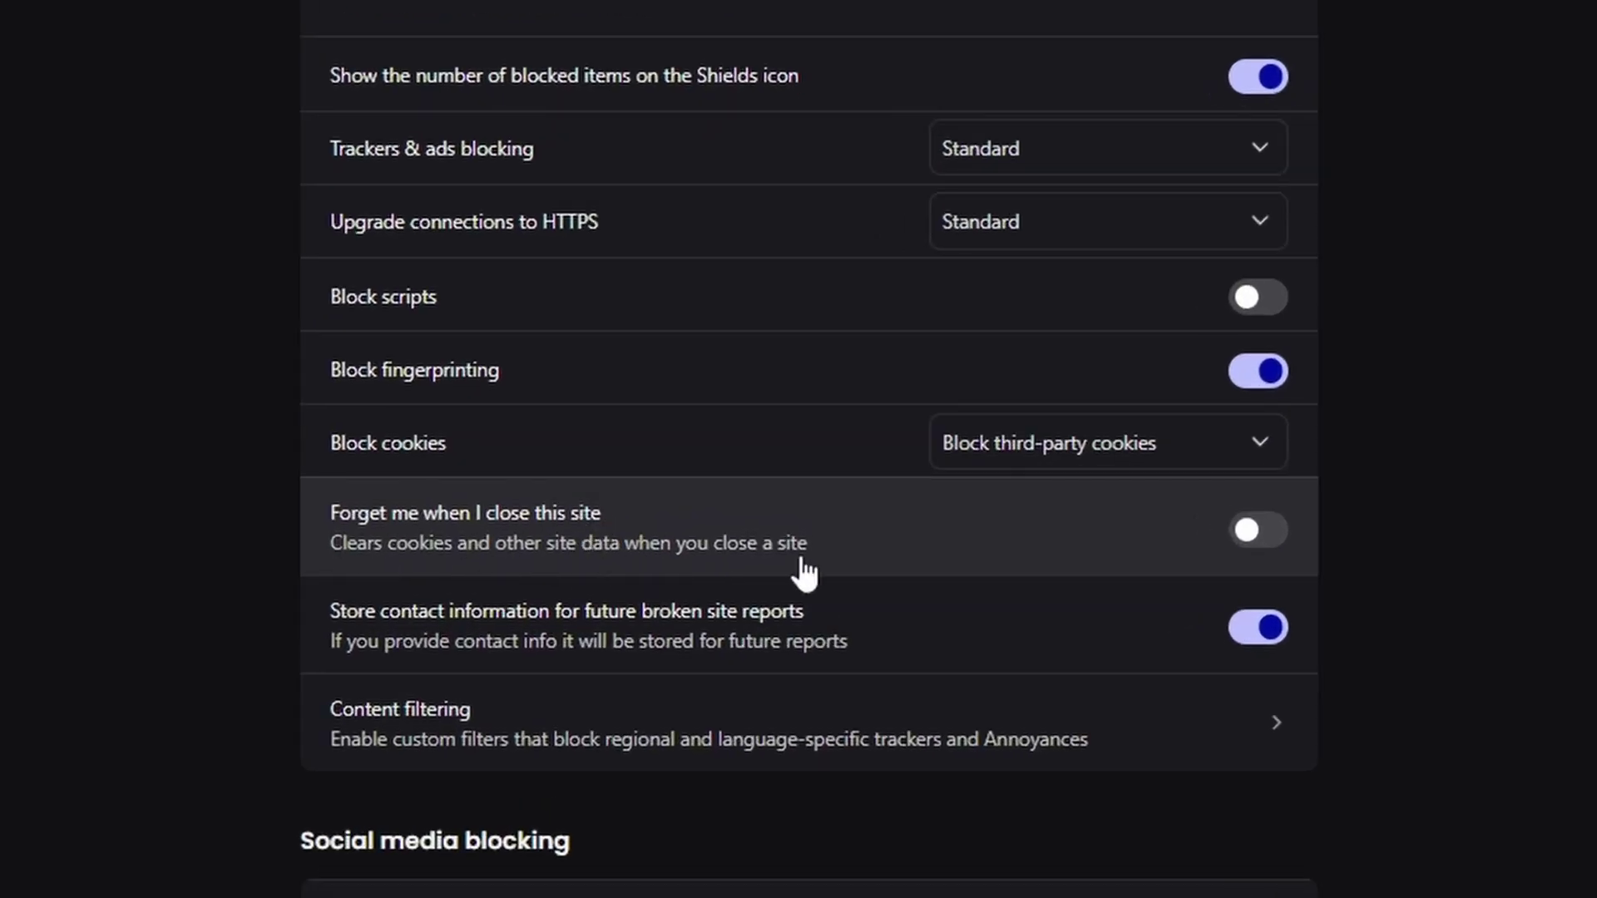
pyautogui.click(1252, 543)
pyautogui.click(1260, 549)
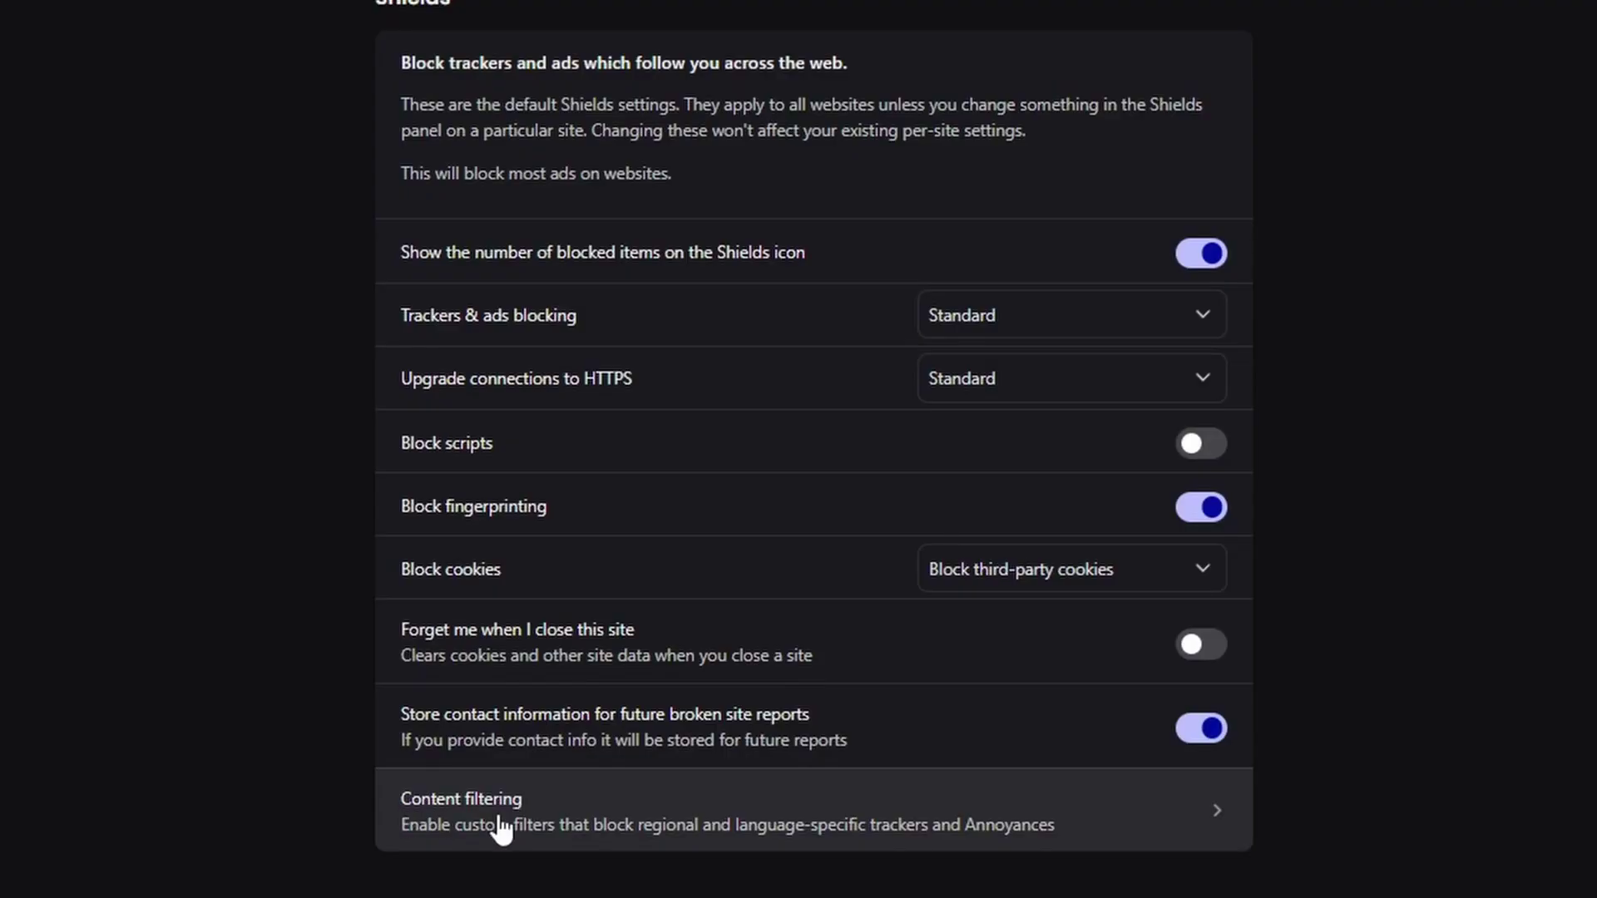
# Open Content filtering, show the full list, and scroll through the community filter lists
pyautogui.click(923, 844)
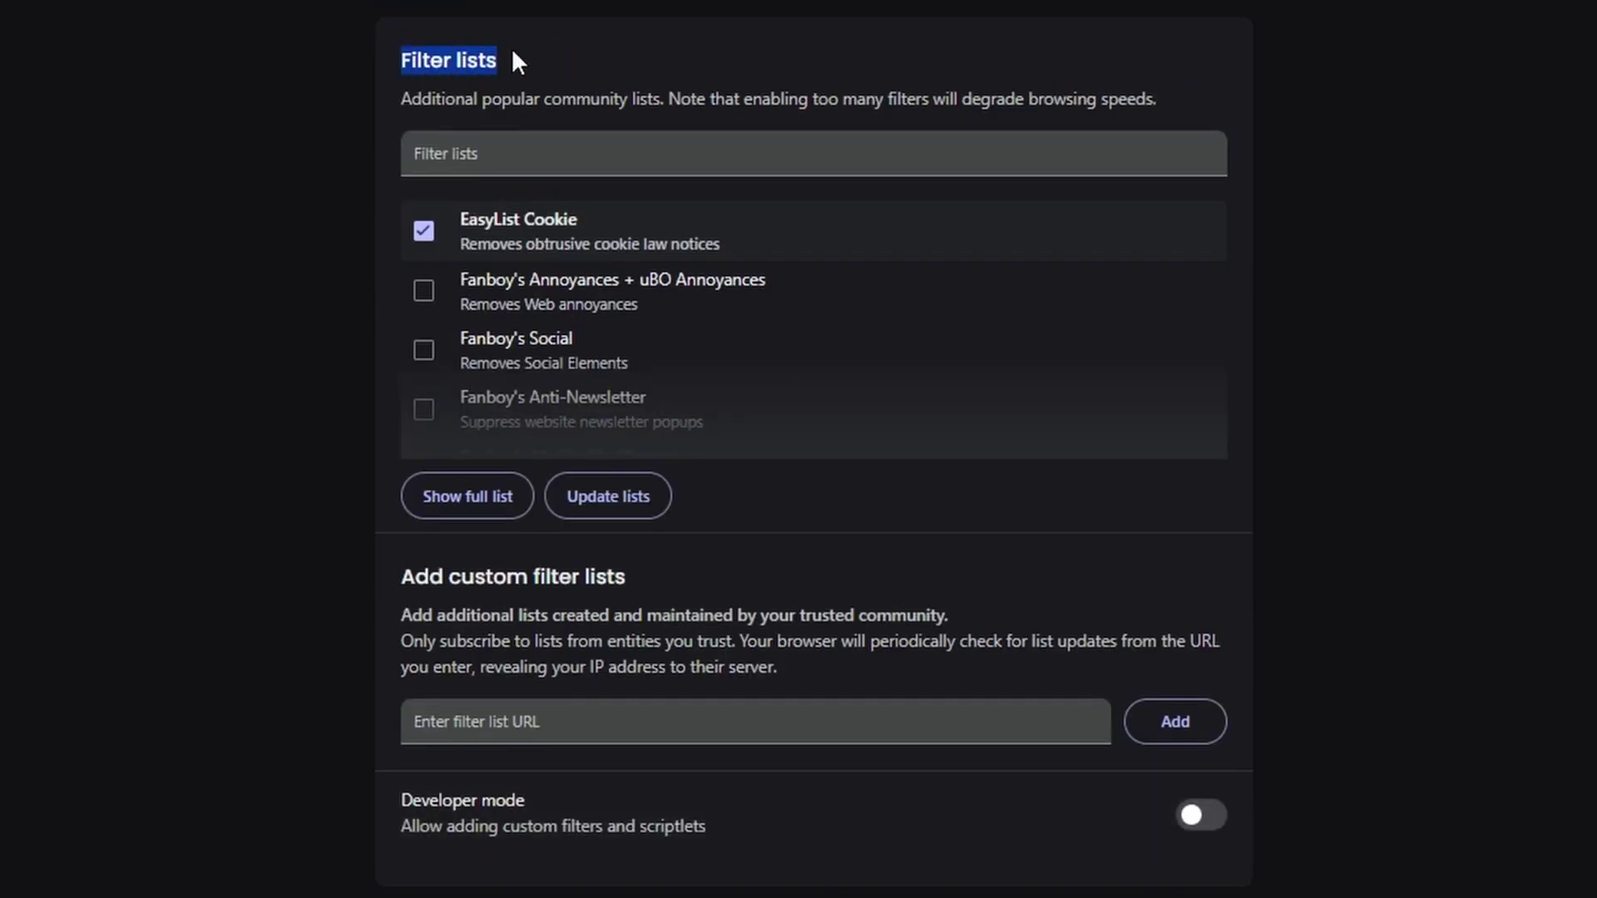
pyautogui.click(499, 491)
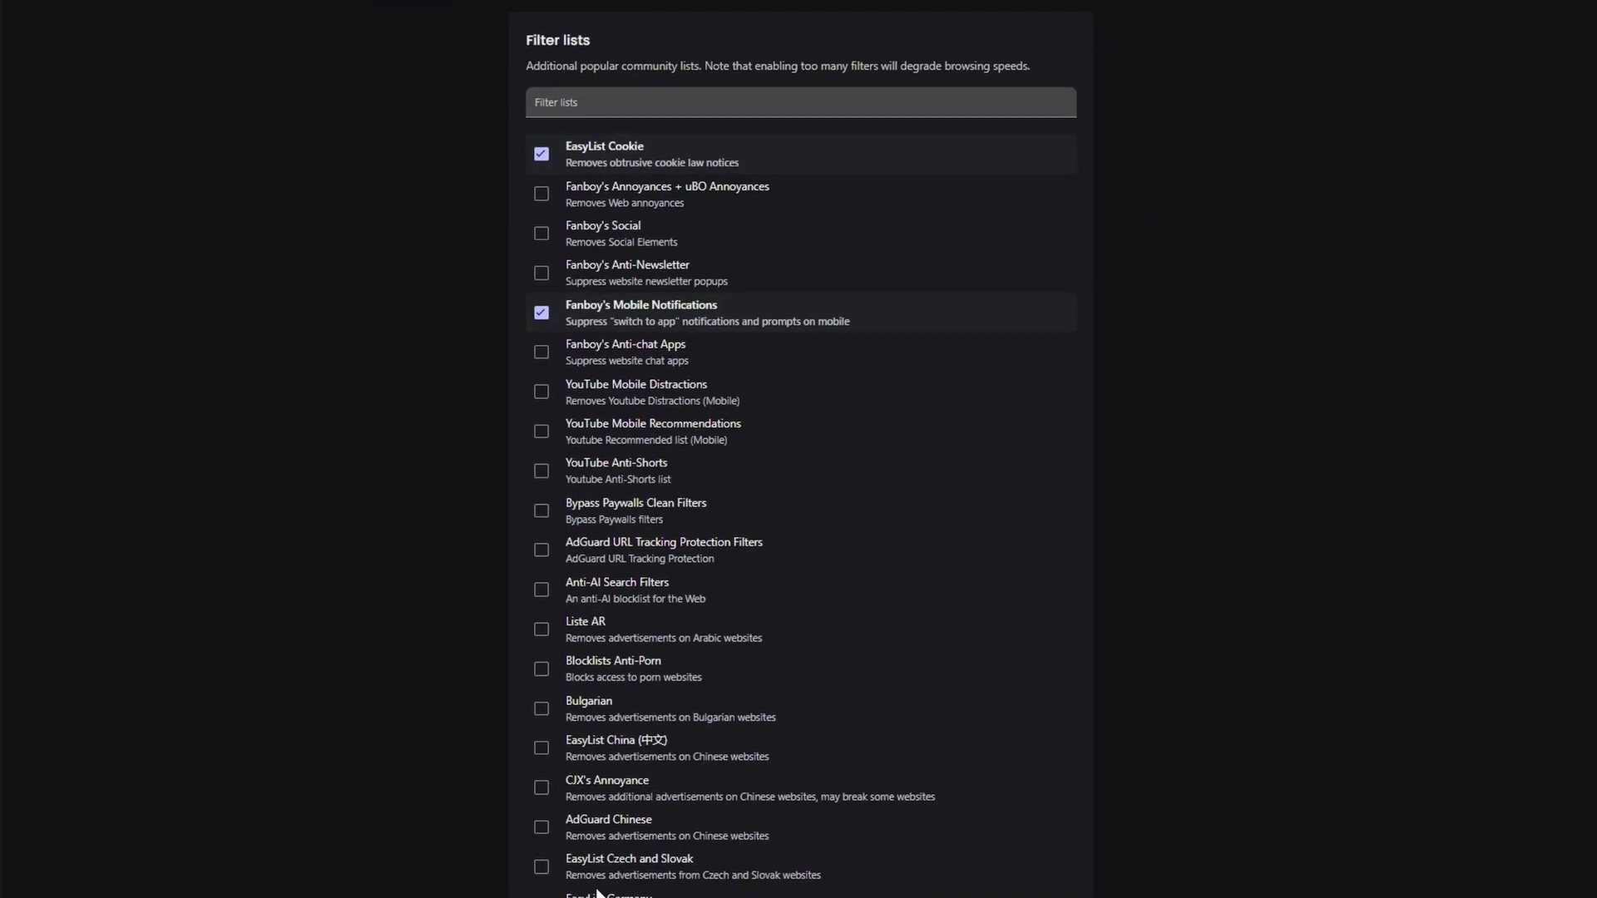
pyautogui.scroll(-9, 414, 755)
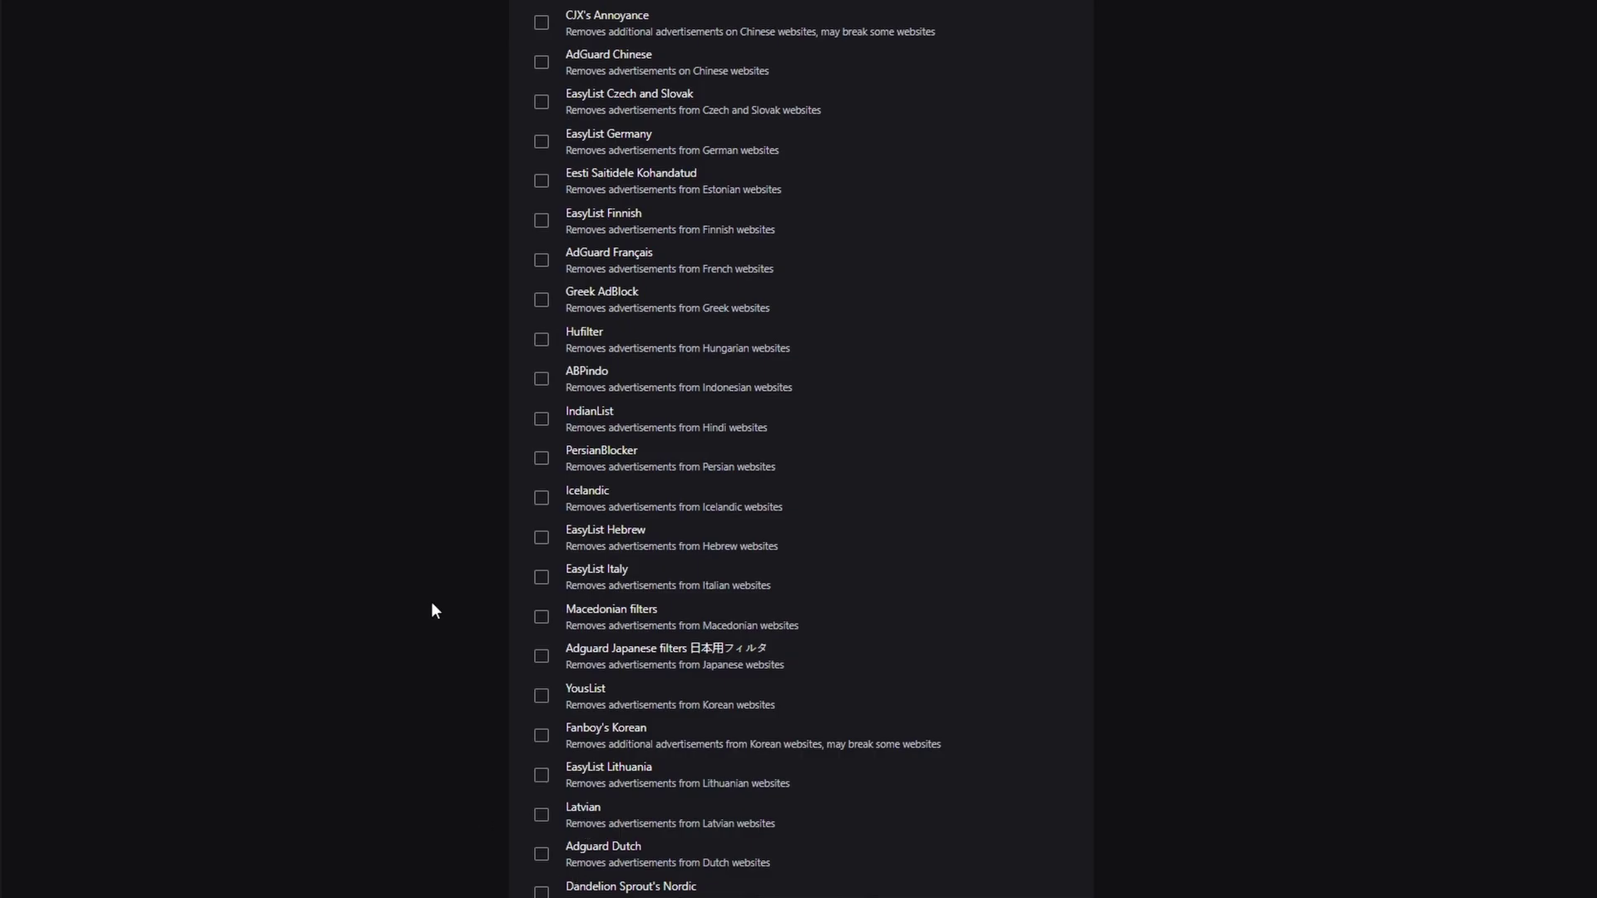
pyautogui.scroll(-10, 431, 610)
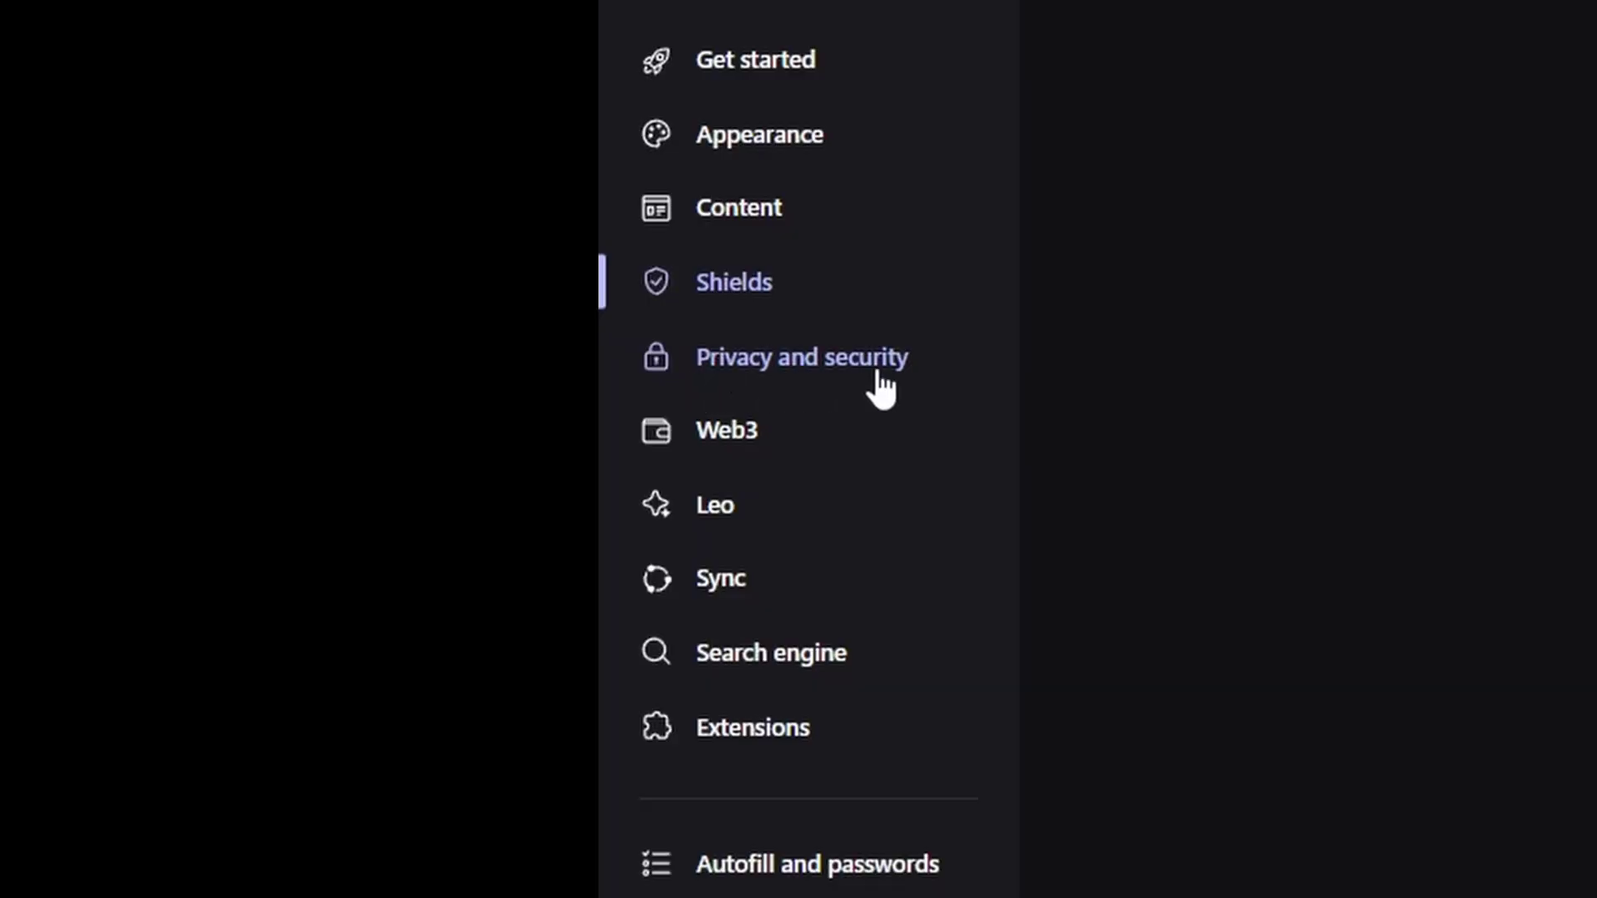
# Open Privacy and security and read the Tor windows, Data collection and Safety check sections
pyautogui.click(885, 364)
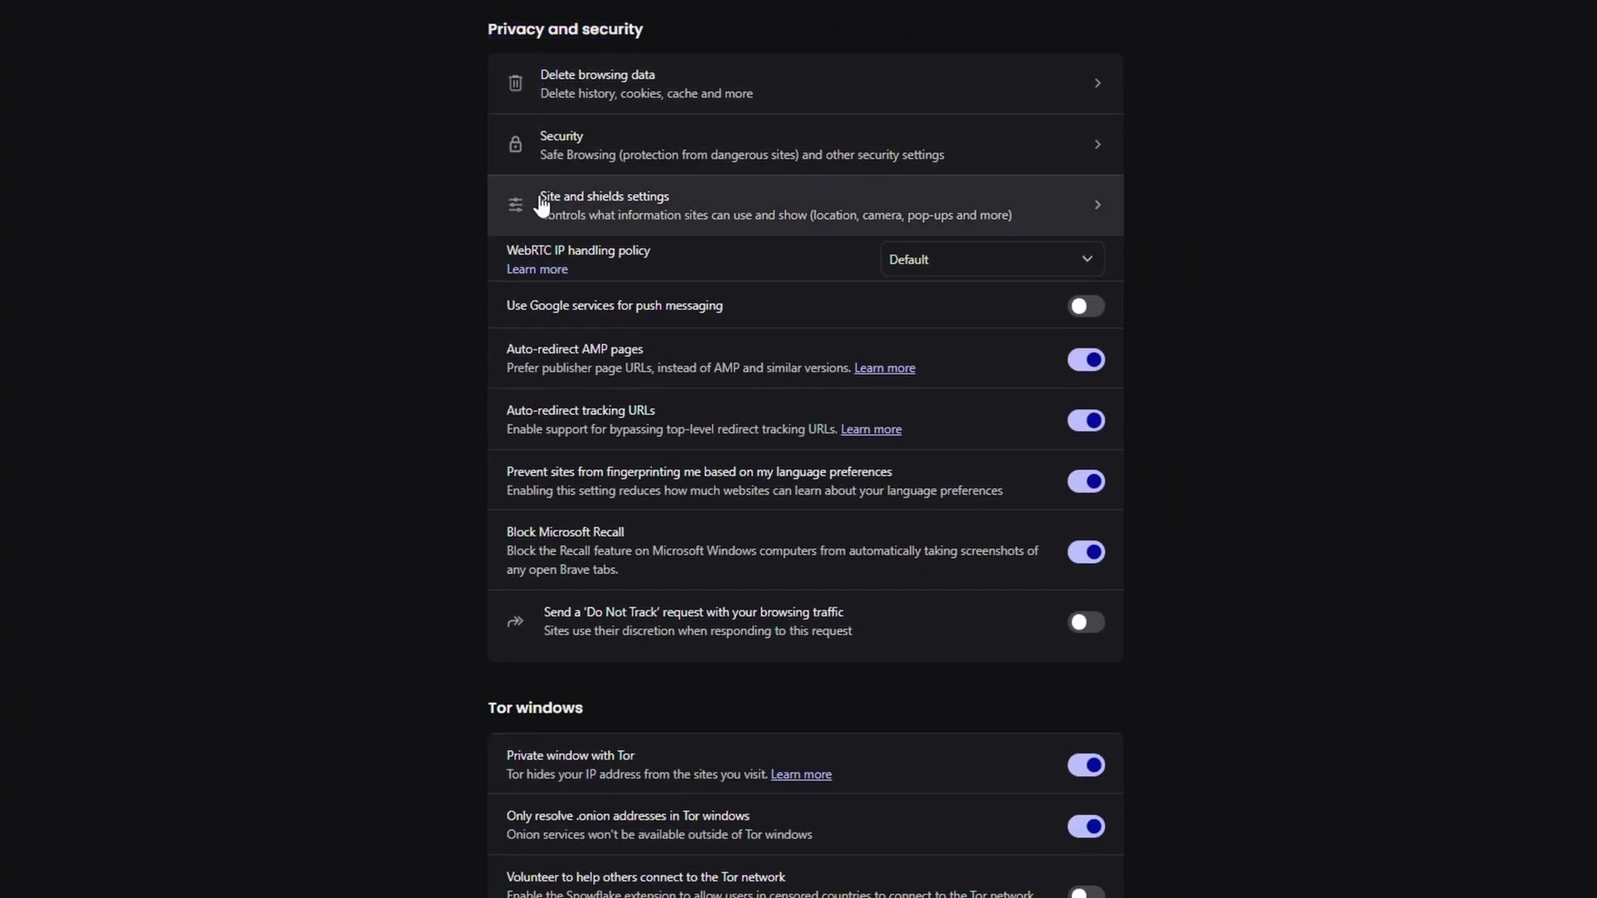
pyautogui.moveTo(485, 708); pyautogui.dragTo(561, 708)
pyautogui.click(561, 707)
pyautogui.scroll(-7, 602, 649)
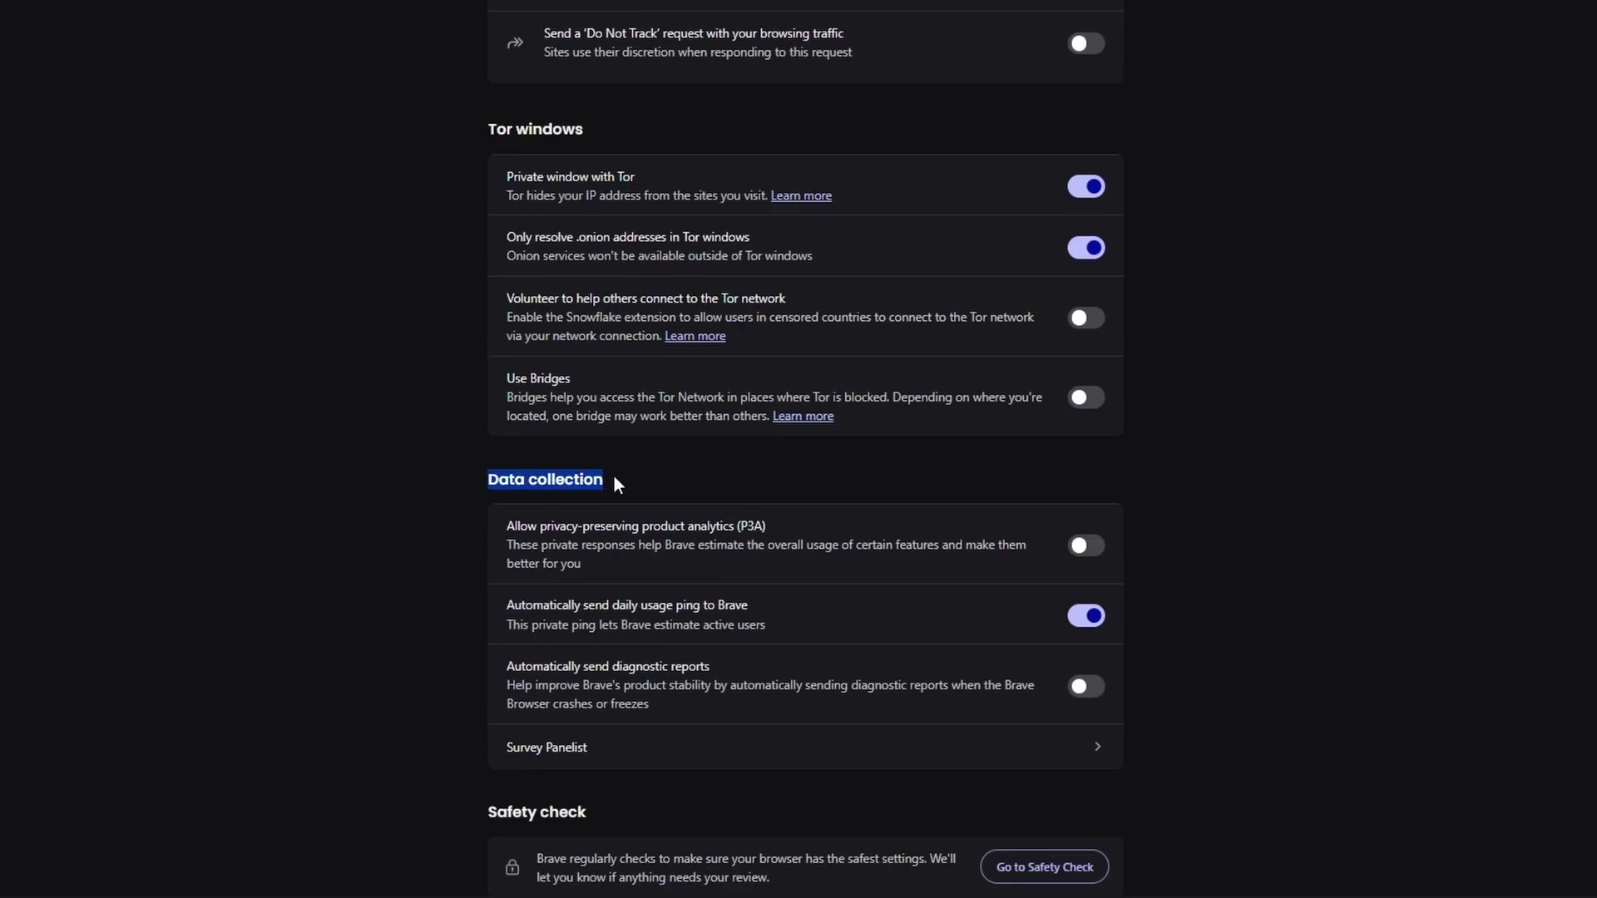
pyautogui.click(615, 479)
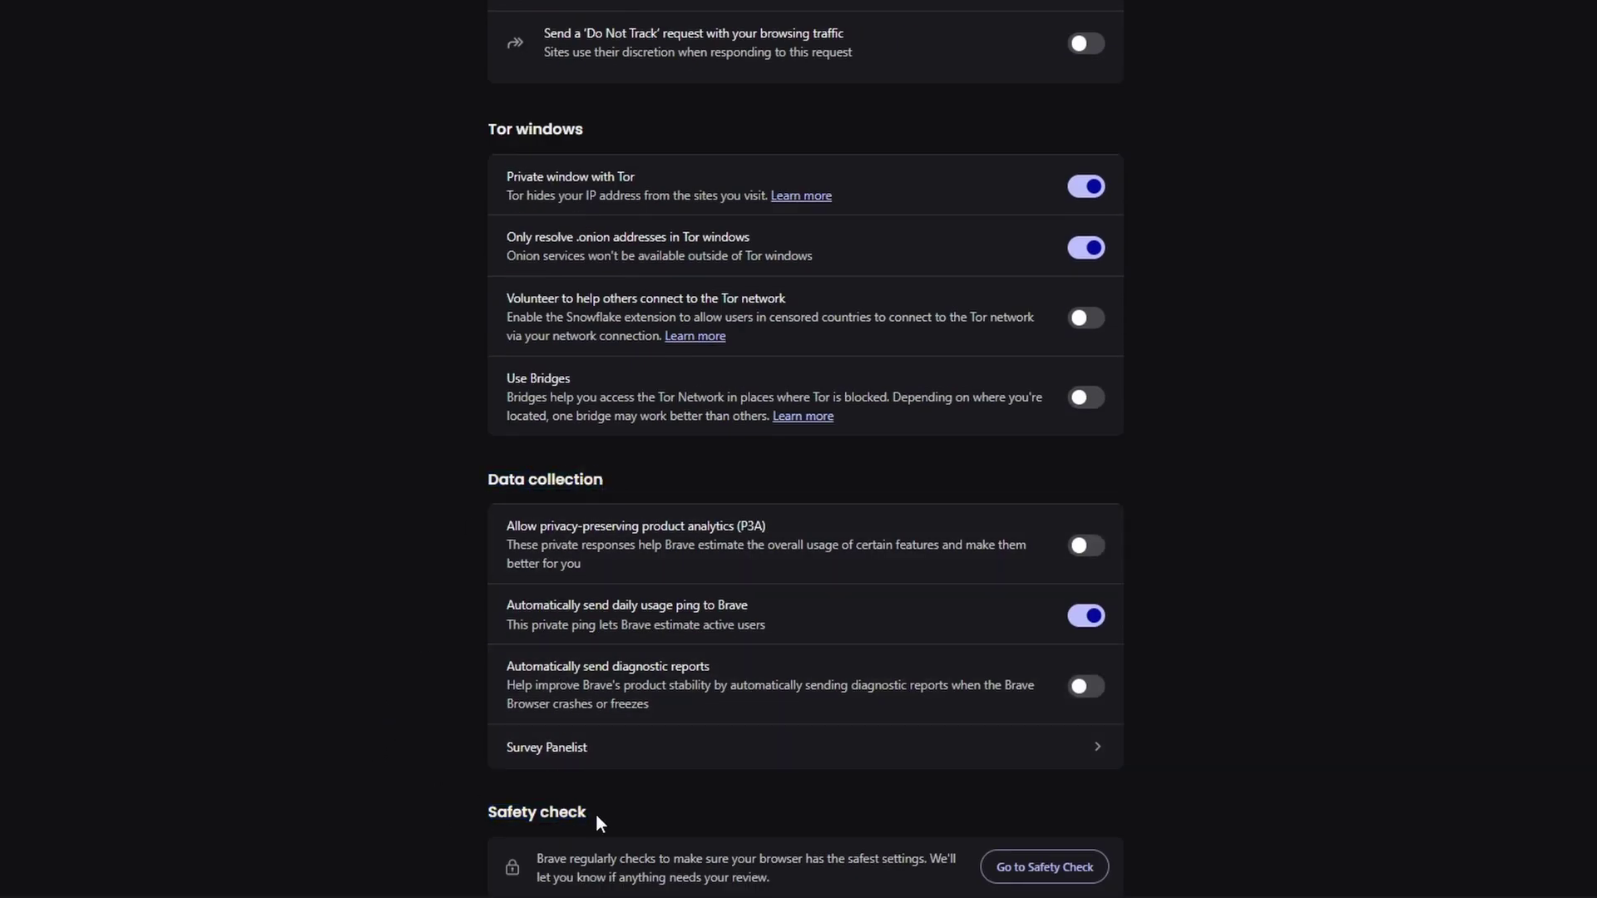
pyautogui.moveTo(536, 858); pyautogui.dragTo(801, 874)
pyautogui.click(801, 875)
# Run Safety Check and confirm Brave is up to date with Safe Browsing on
pyautogui.click(1041, 866)
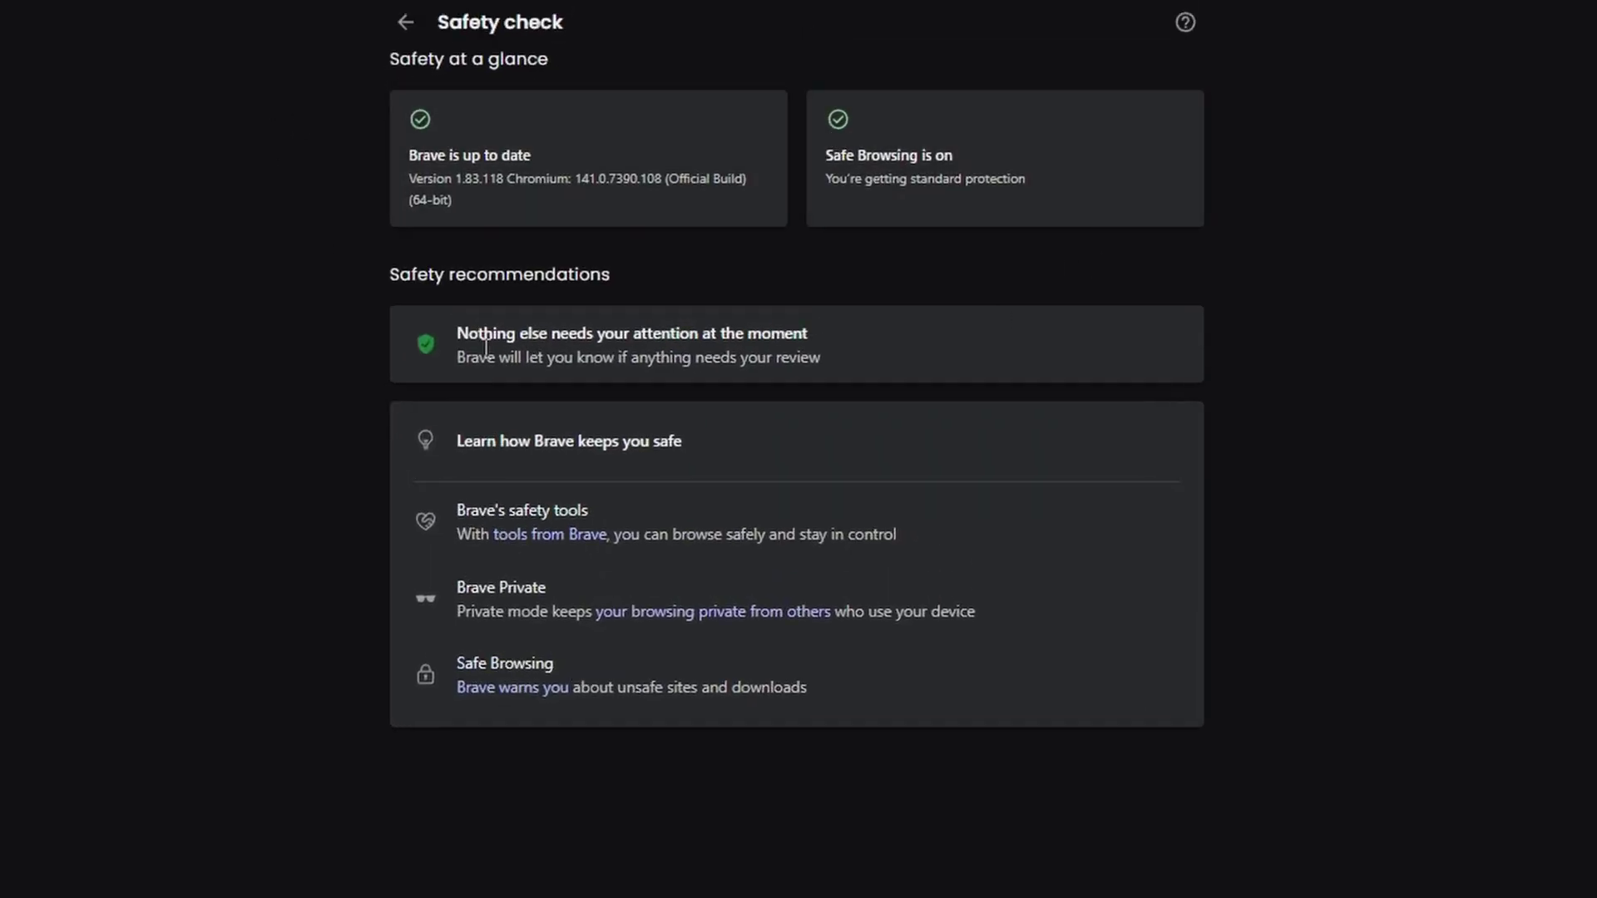
pyautogui.moveTo(486, 345); pyautogui.dragTo(791, 333)
pyautogui.click(796, 336)
pyautogui.moveTo(534, 358); pyautogui.dragTo(828, 354)
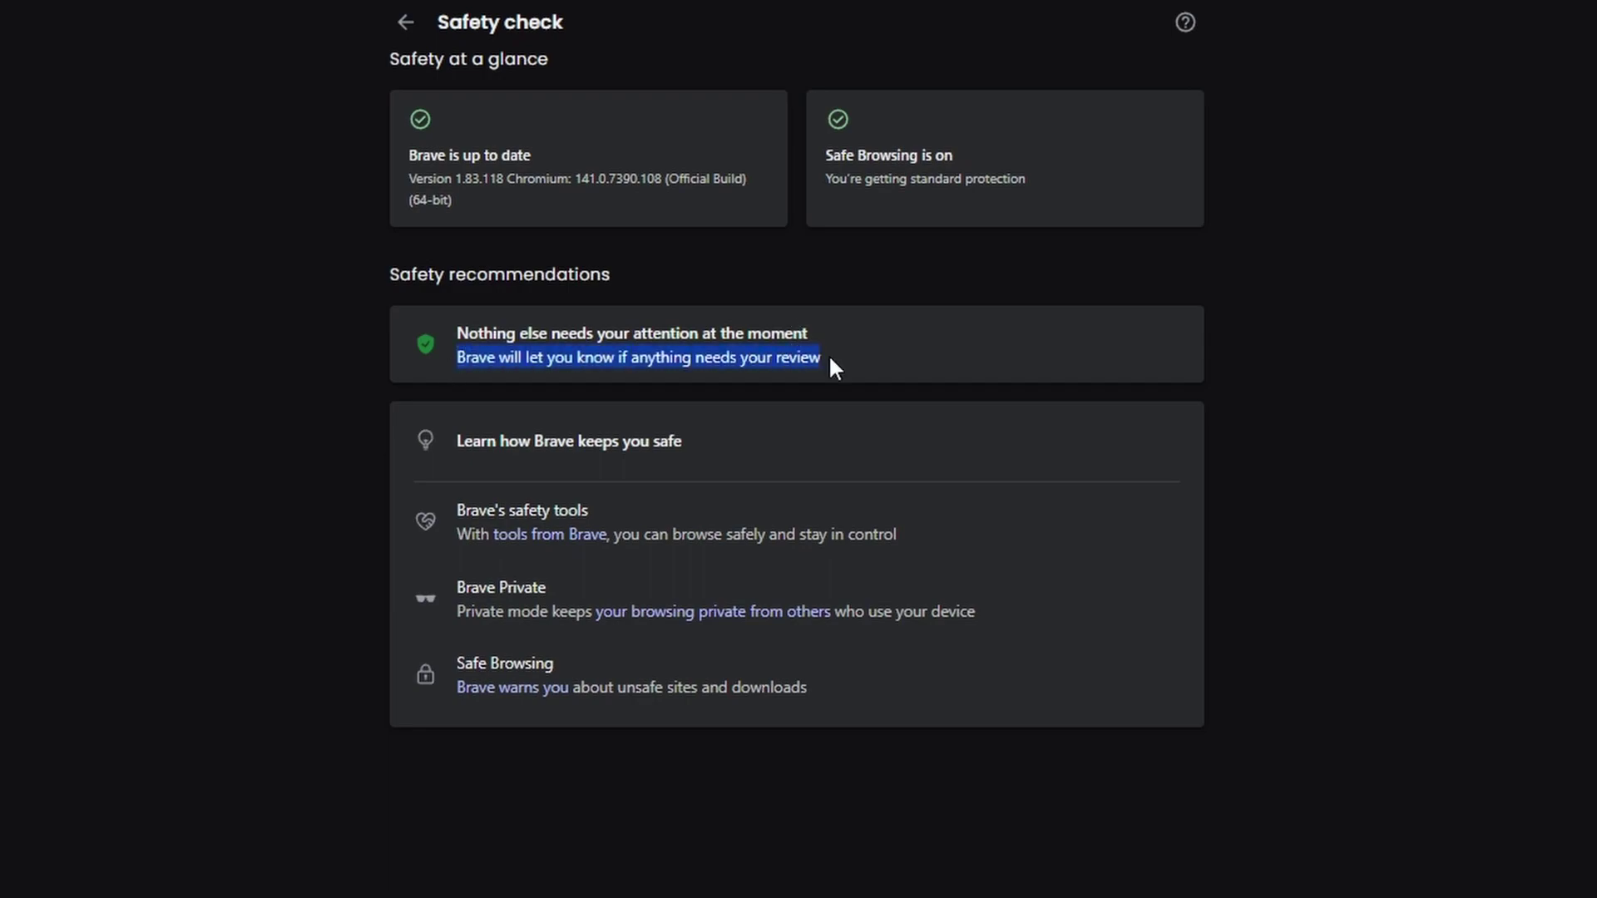
pyautogui.click(914, 350)
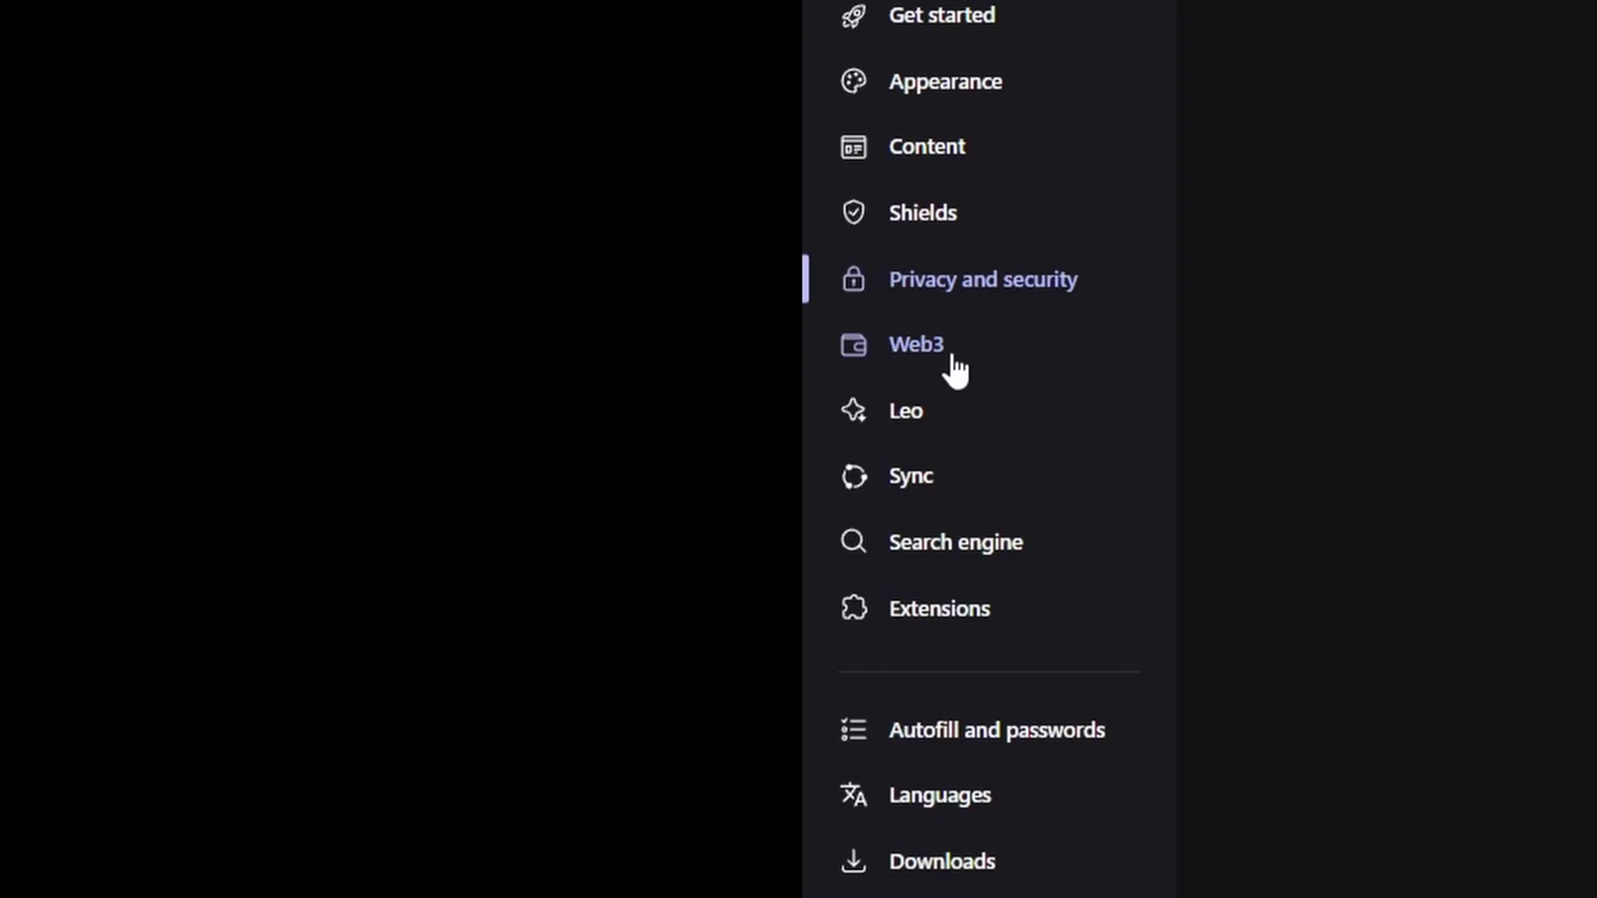
# Open Leo settings via Web3, view the Default model list left on Automatic, and read the no-model-connected notice
pyautogui.click(952, 362)
pyautogui.click(919, 434)
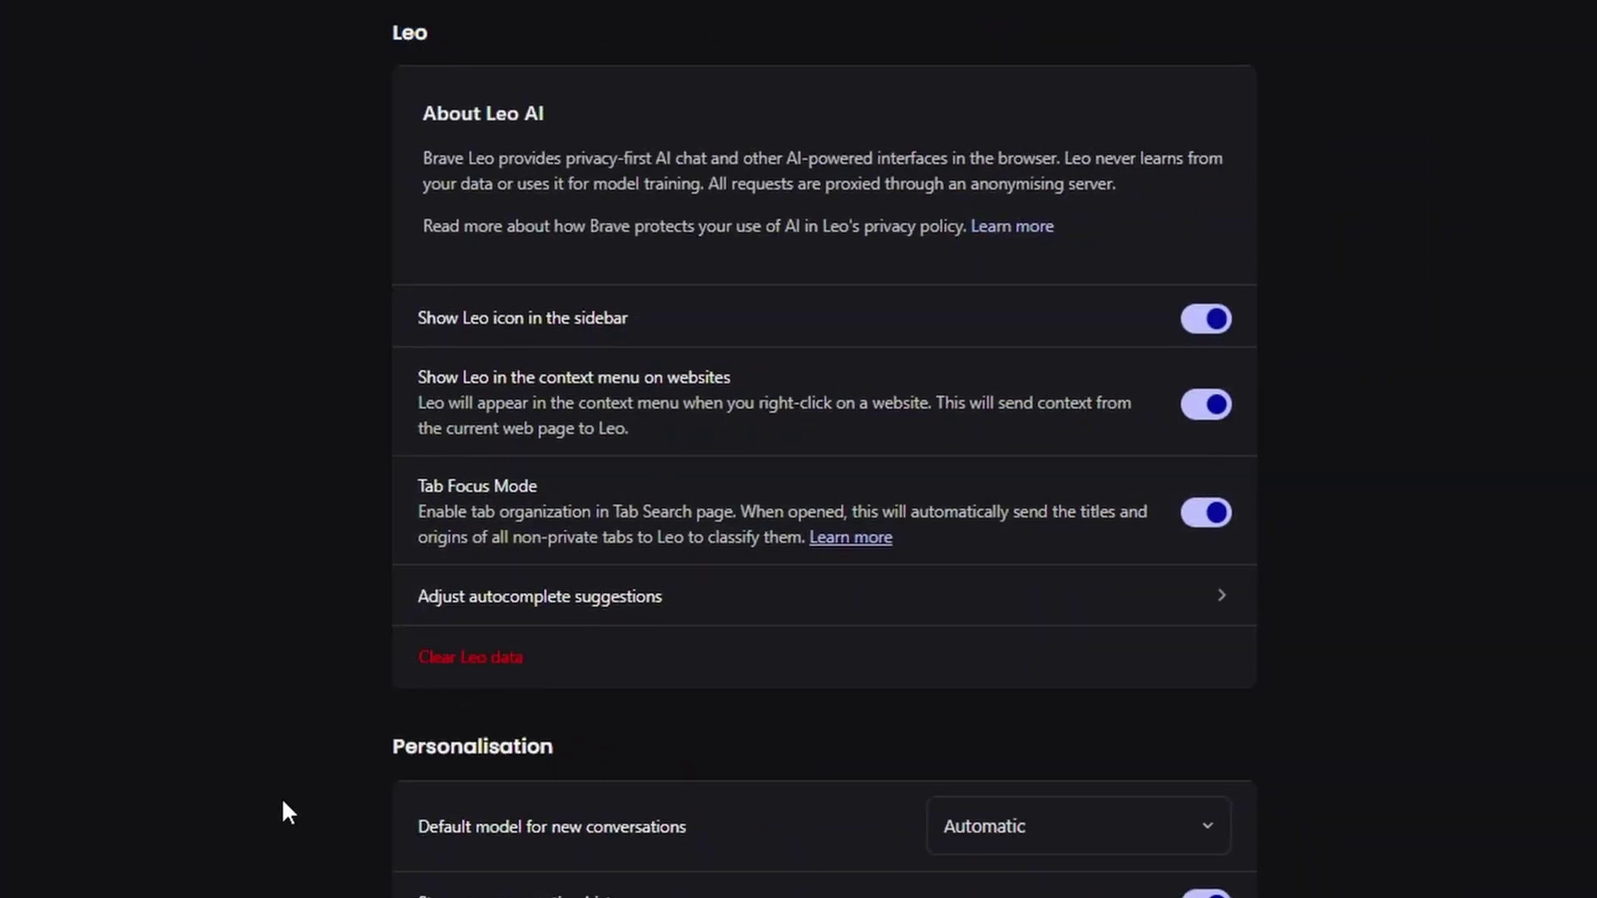
pyautogui.click(1061, 836)
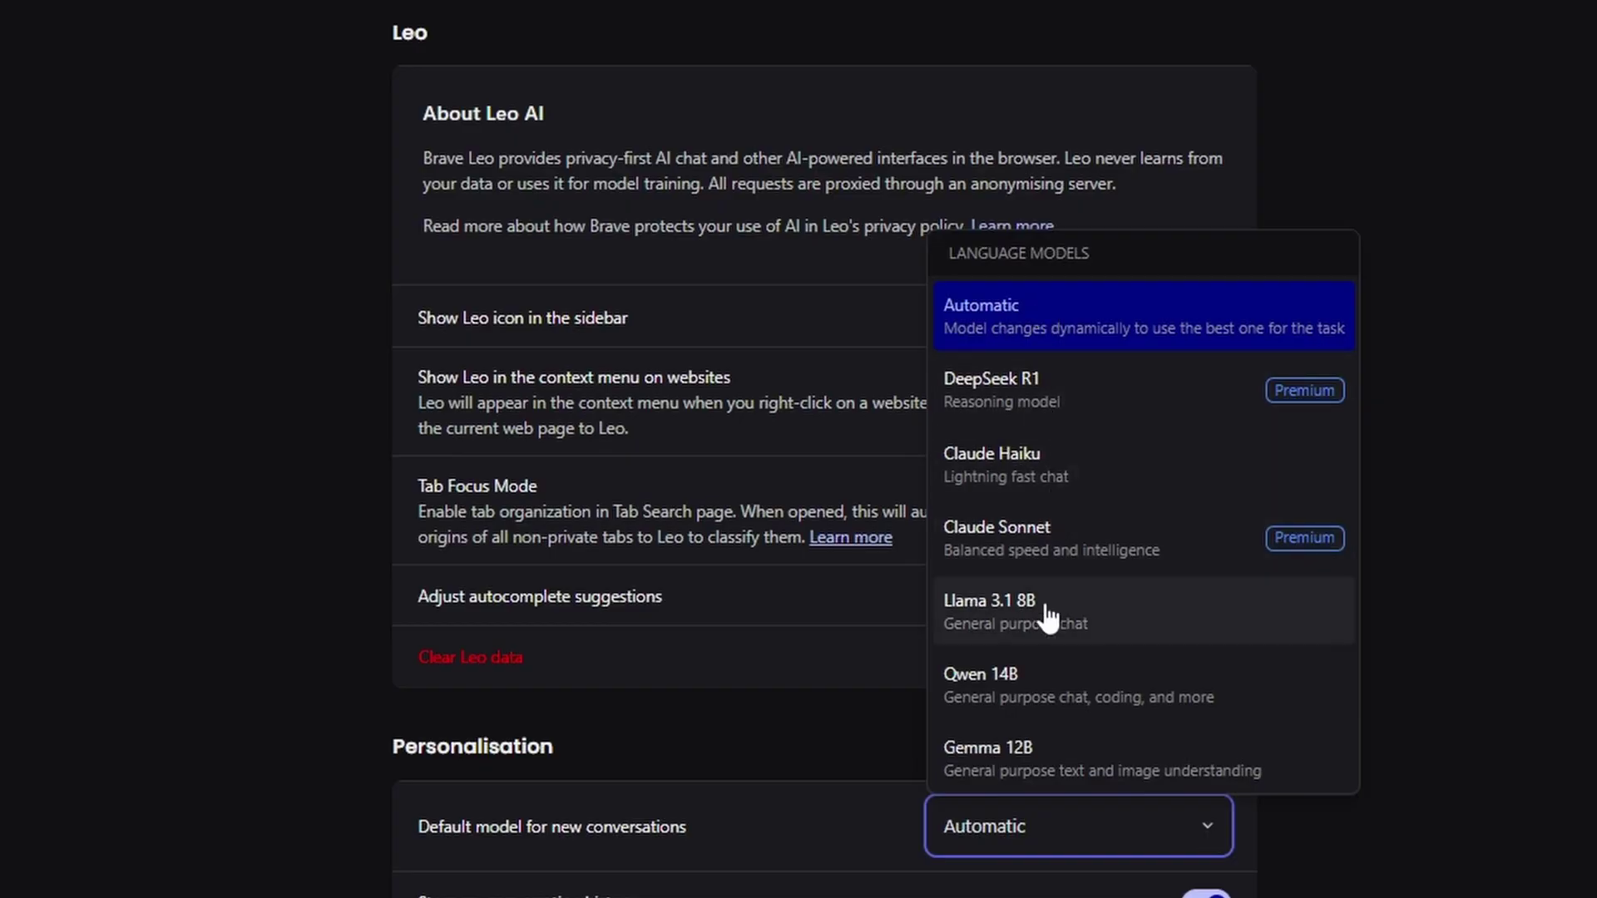
pyautogui.scroll(-6, 1326, 855)
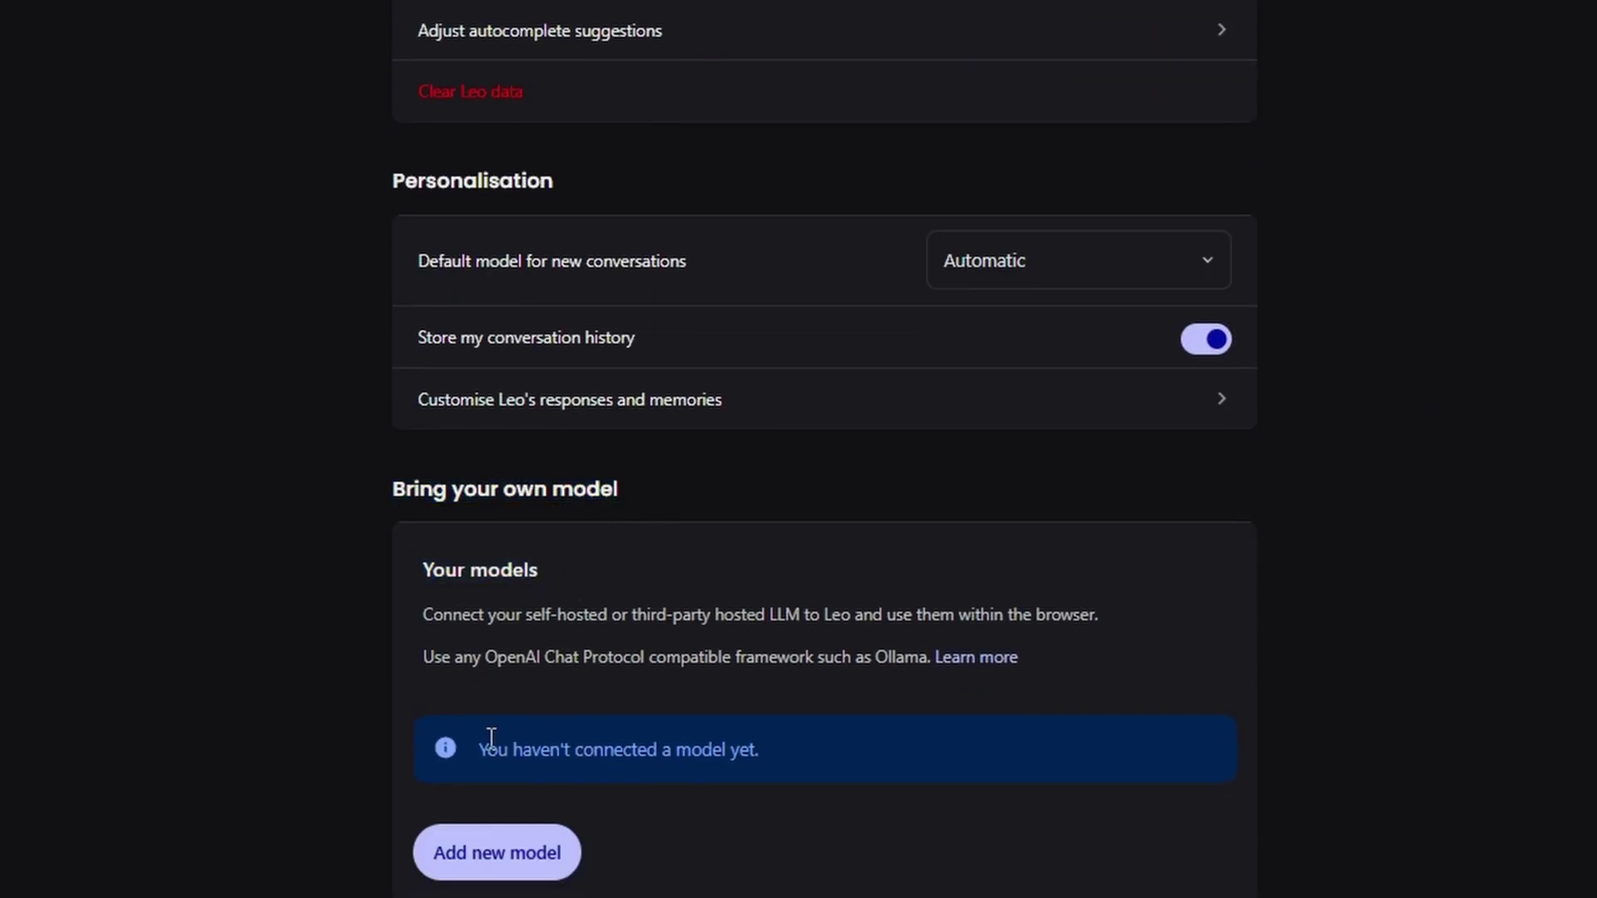
pyautogui.moveTo(488, 744); pyautogui.dragTo(770, 756)
pyautogui.click(770, 757)
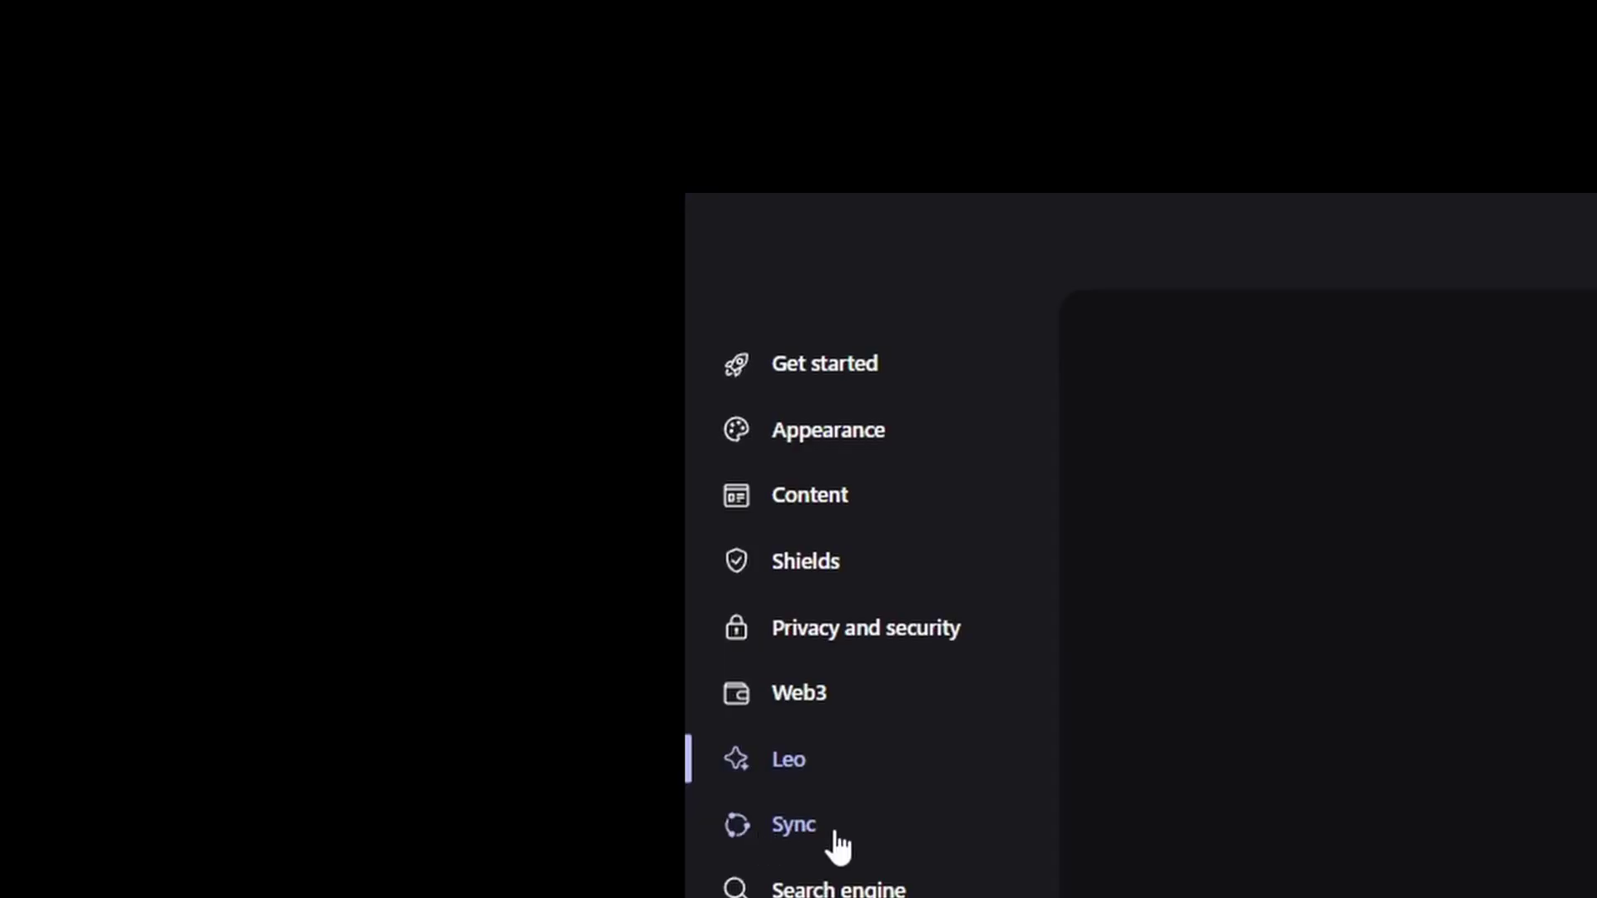
# Open the Sync settings and start setting up sync between devices
pyautogui.click(834, 845)
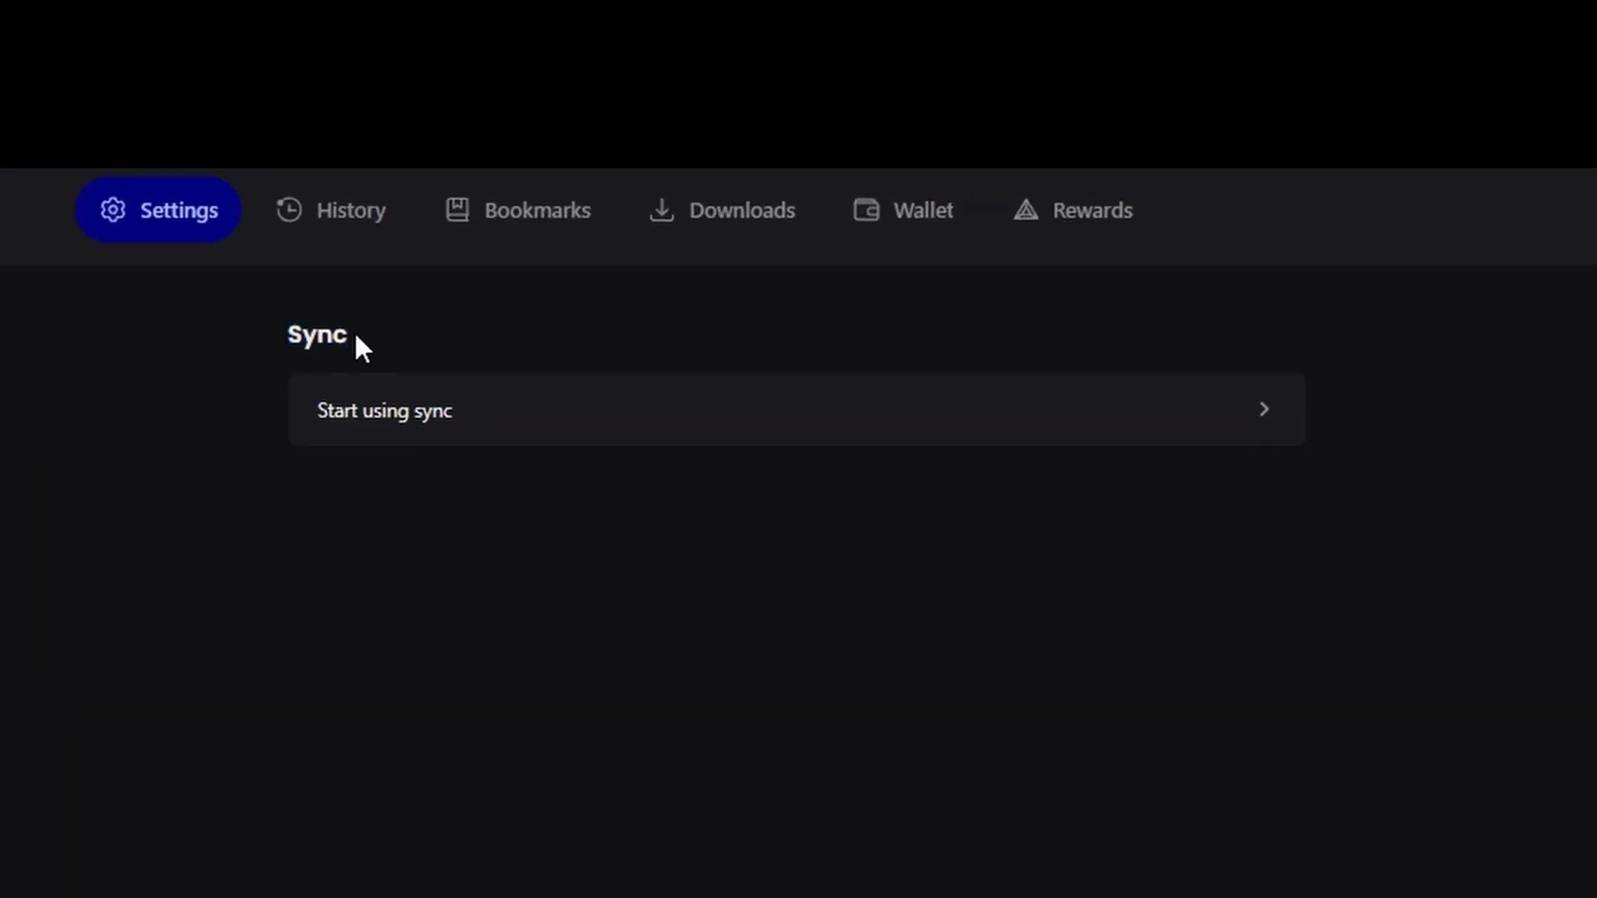
pyautogui.click(467, 421)
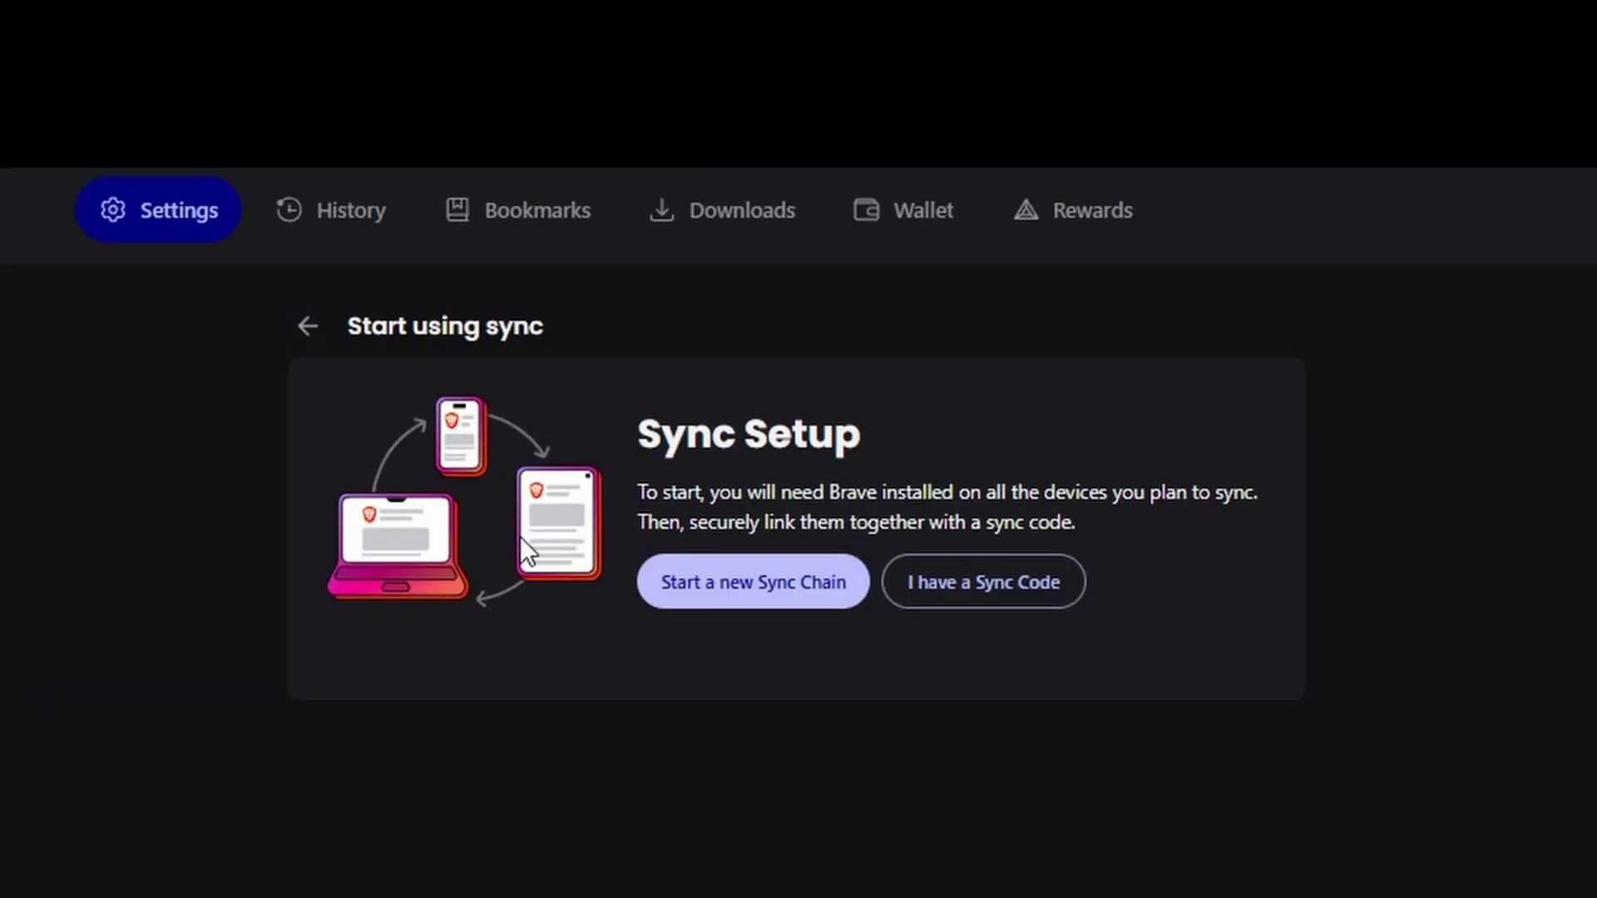
pyautogui.moveTo(639, 442); pyautogui.dragTo(891, 438)
pyautogui.click(891, 438)
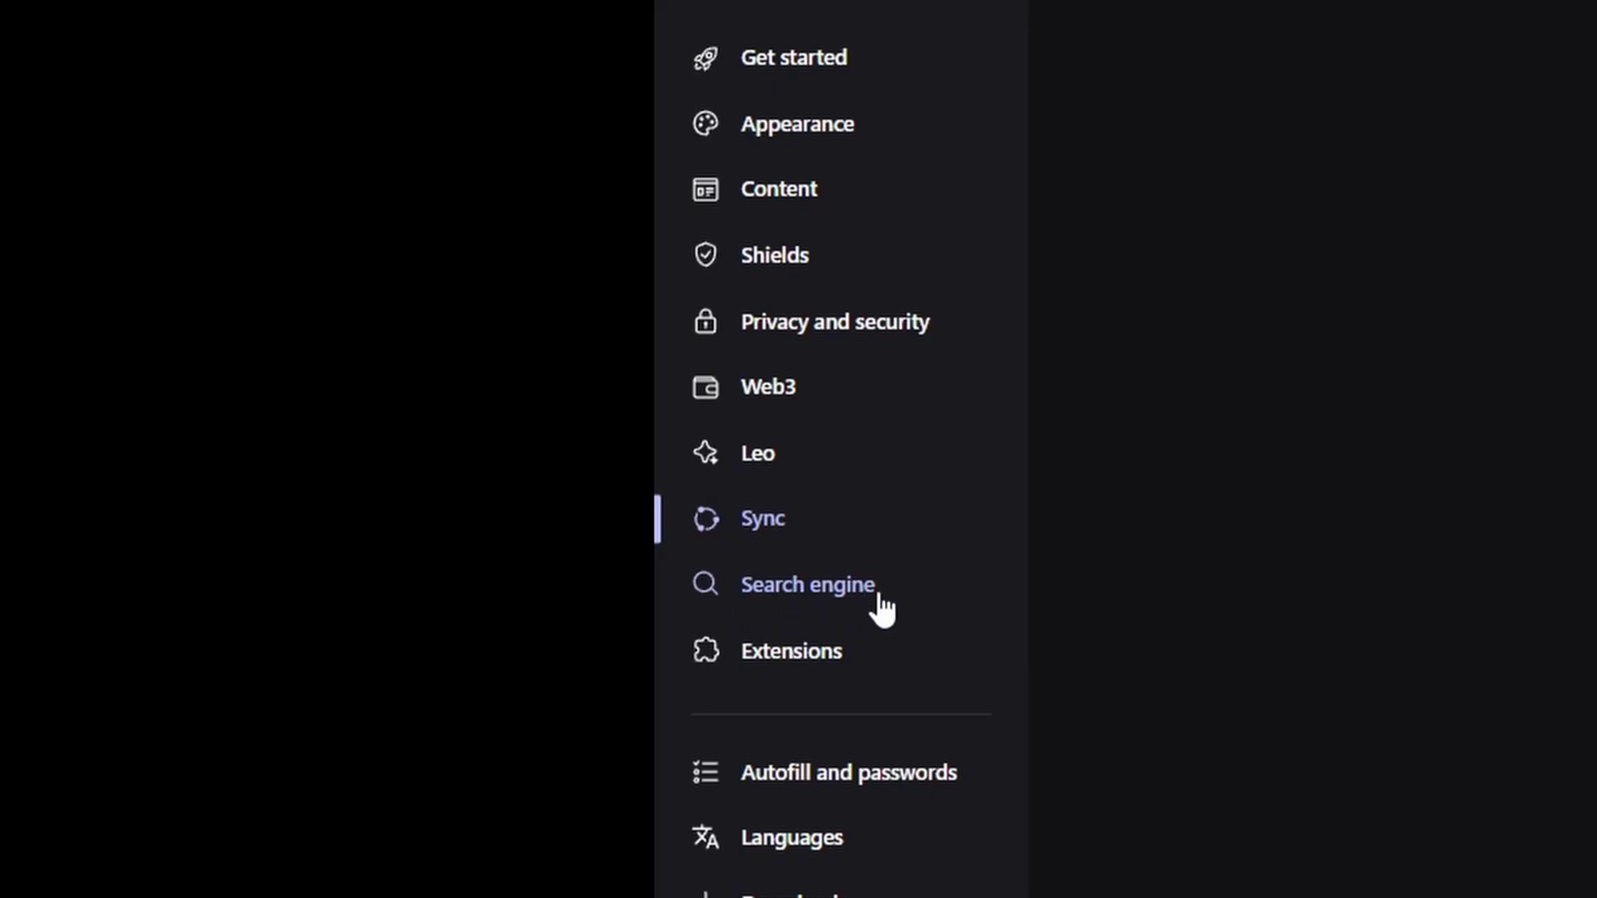
# Switch off Improve search suggestions and open the search engines and site search manager
pyautogui.click(873, 592)
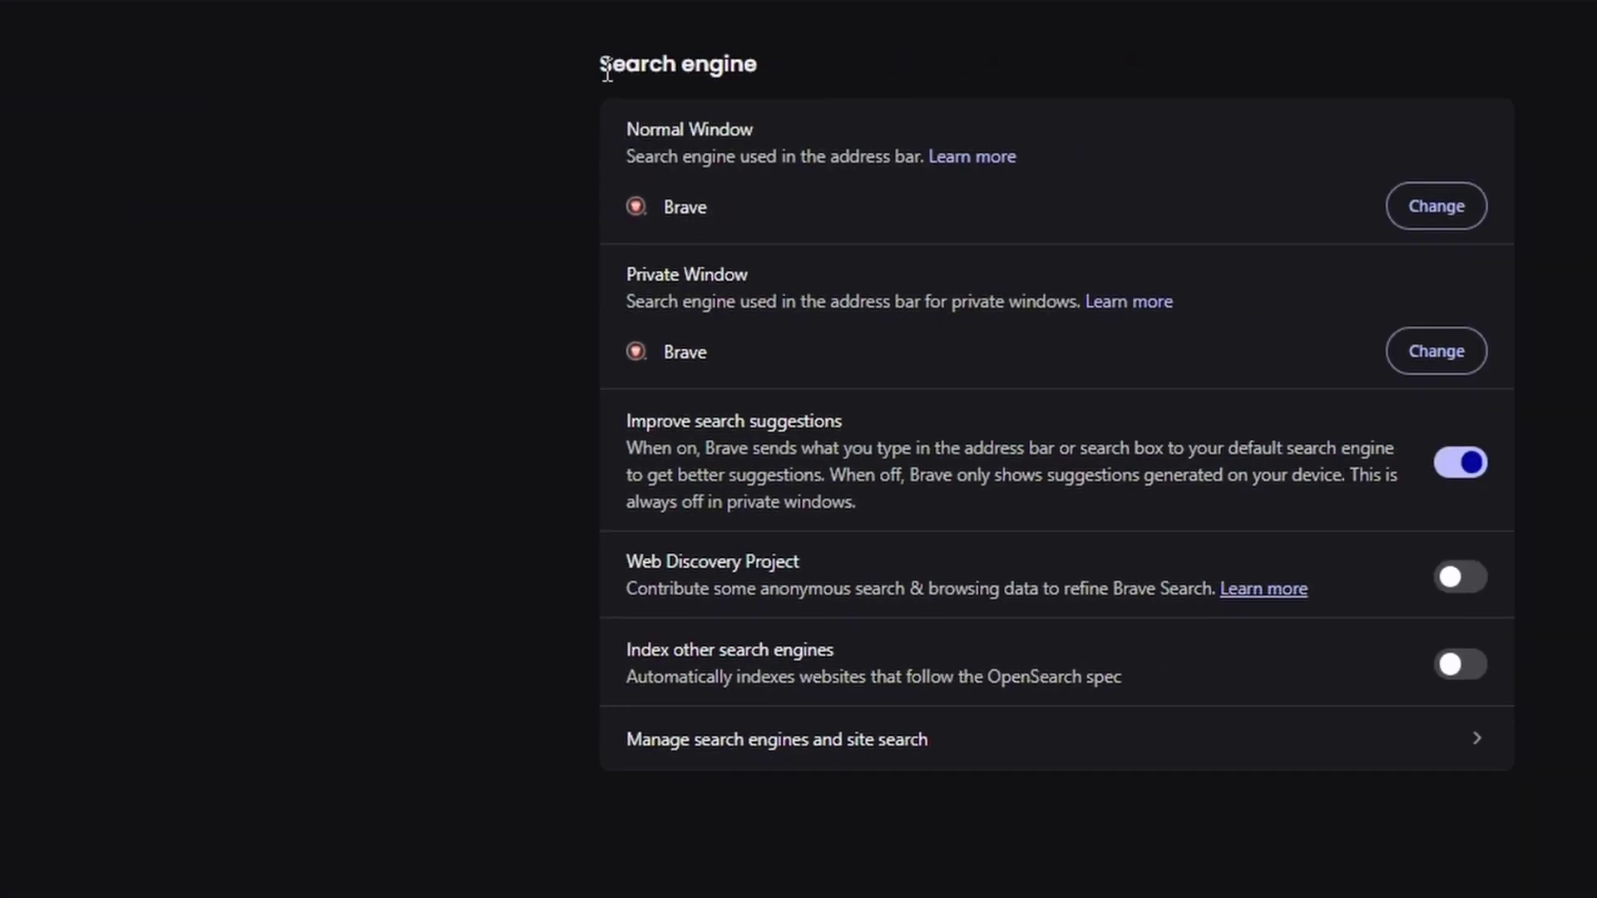
pyautogui.moveTo(607, 70); pyautogui.dragTo(778, 65)
pyautogui.click(778, 65)
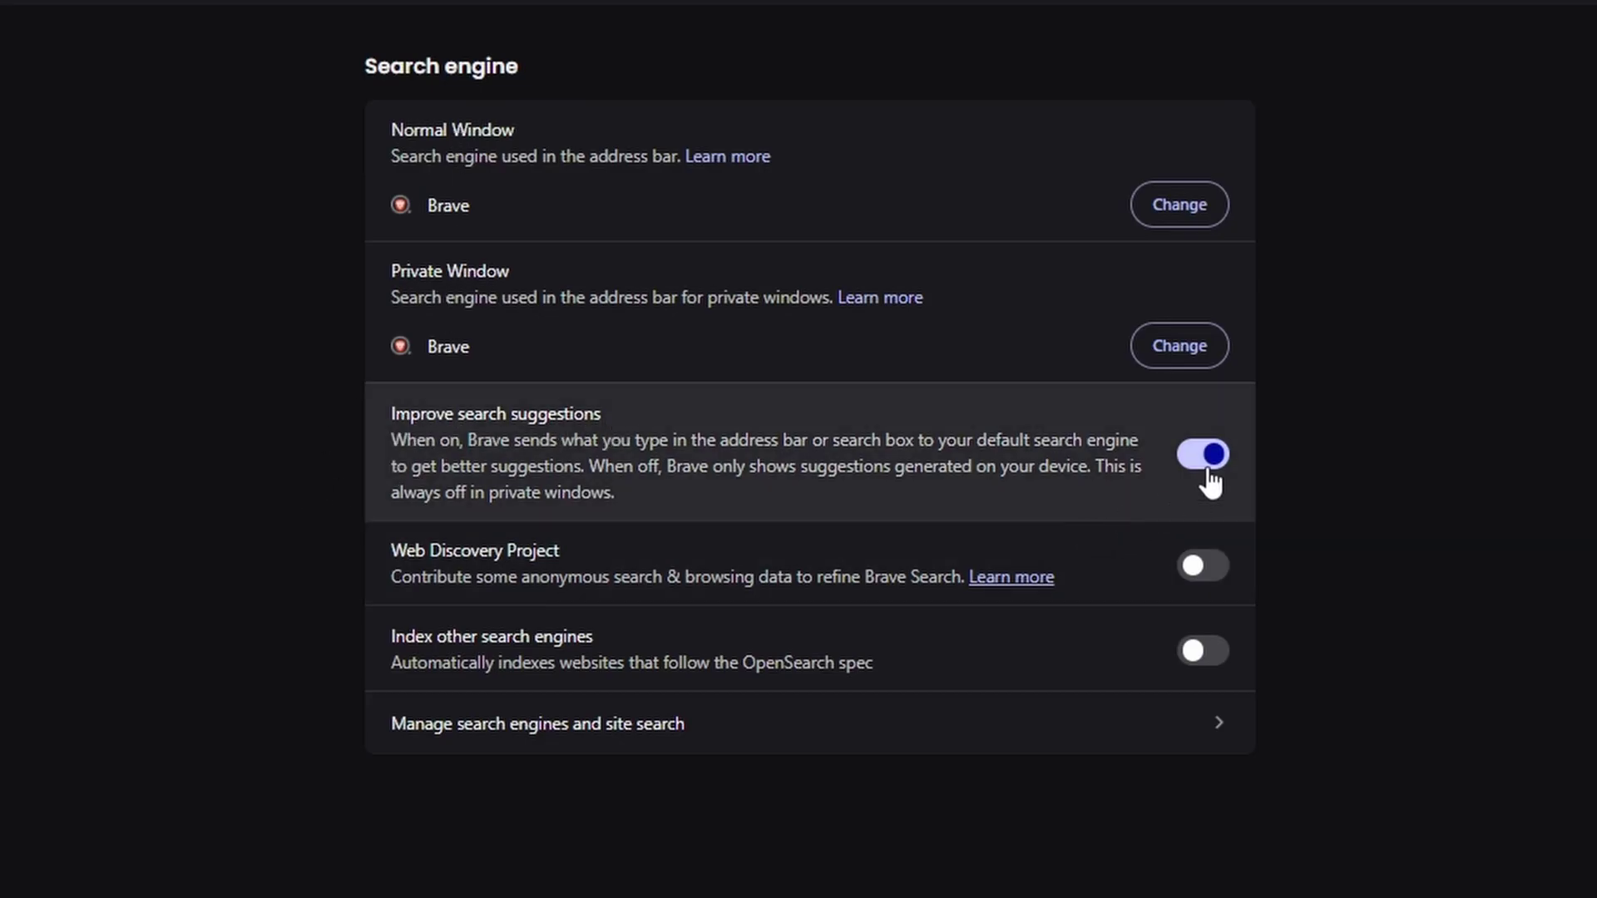
pyautogui.click(1208, 458)
pyautogui.click(664, 733)
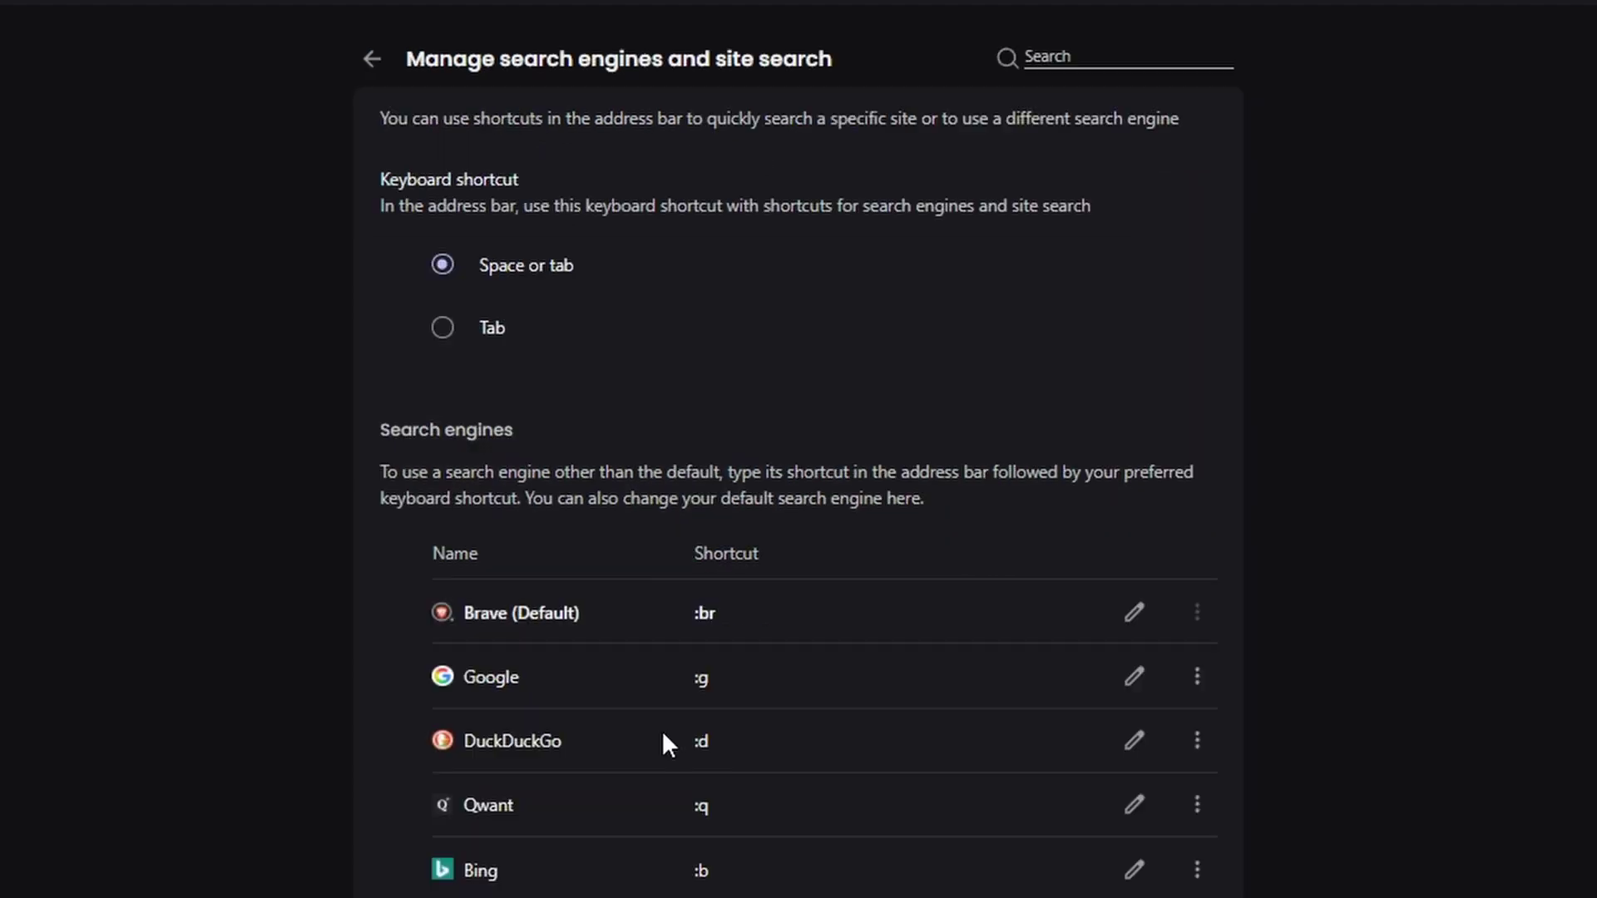
pyautogui.click(410, 425)
pyautogui.scroll(-3, 503, 649)
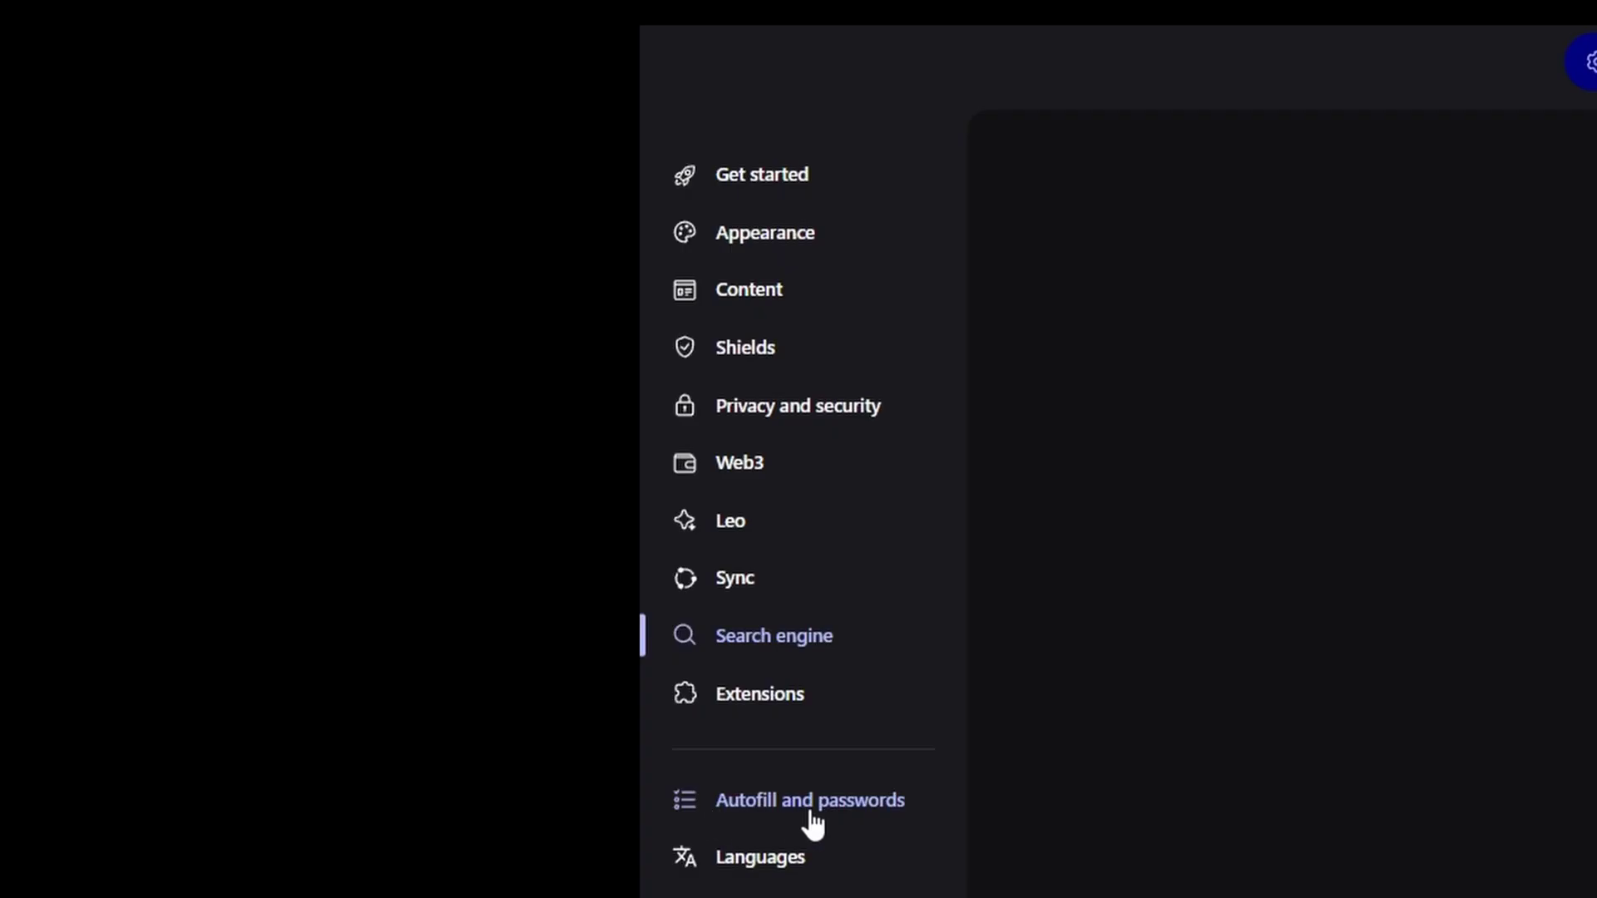
# Disable auto-fill in private windows, then review the download location and System settings
pyautogui.click(884, 822)
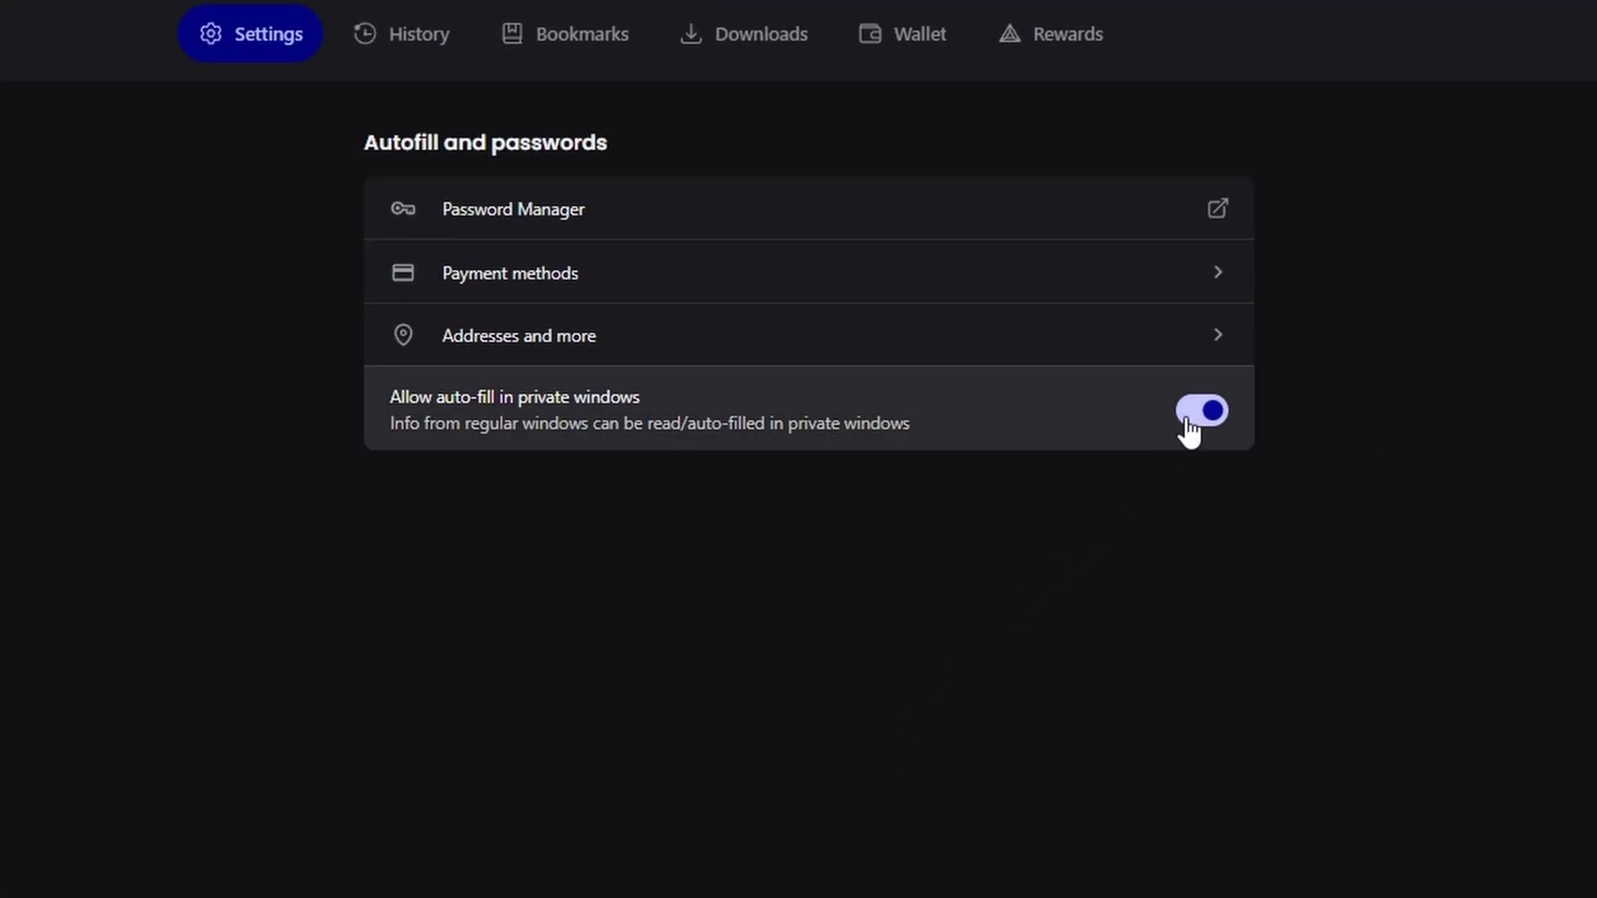
pyautogui.click(1191, 413)
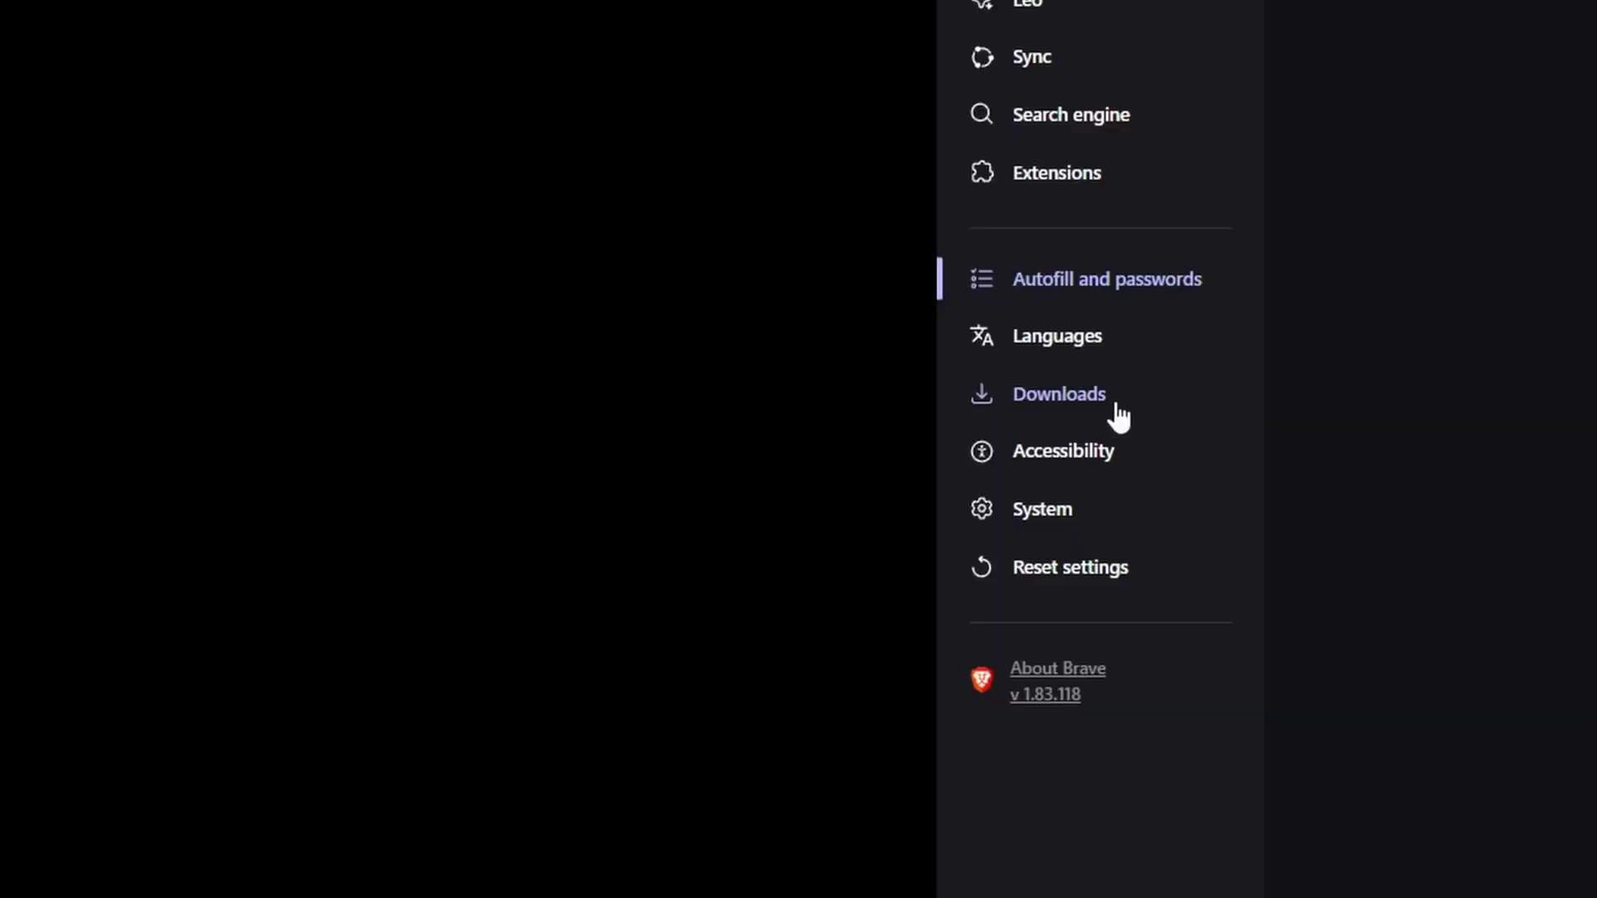
pyautogui.click(1115, 417)
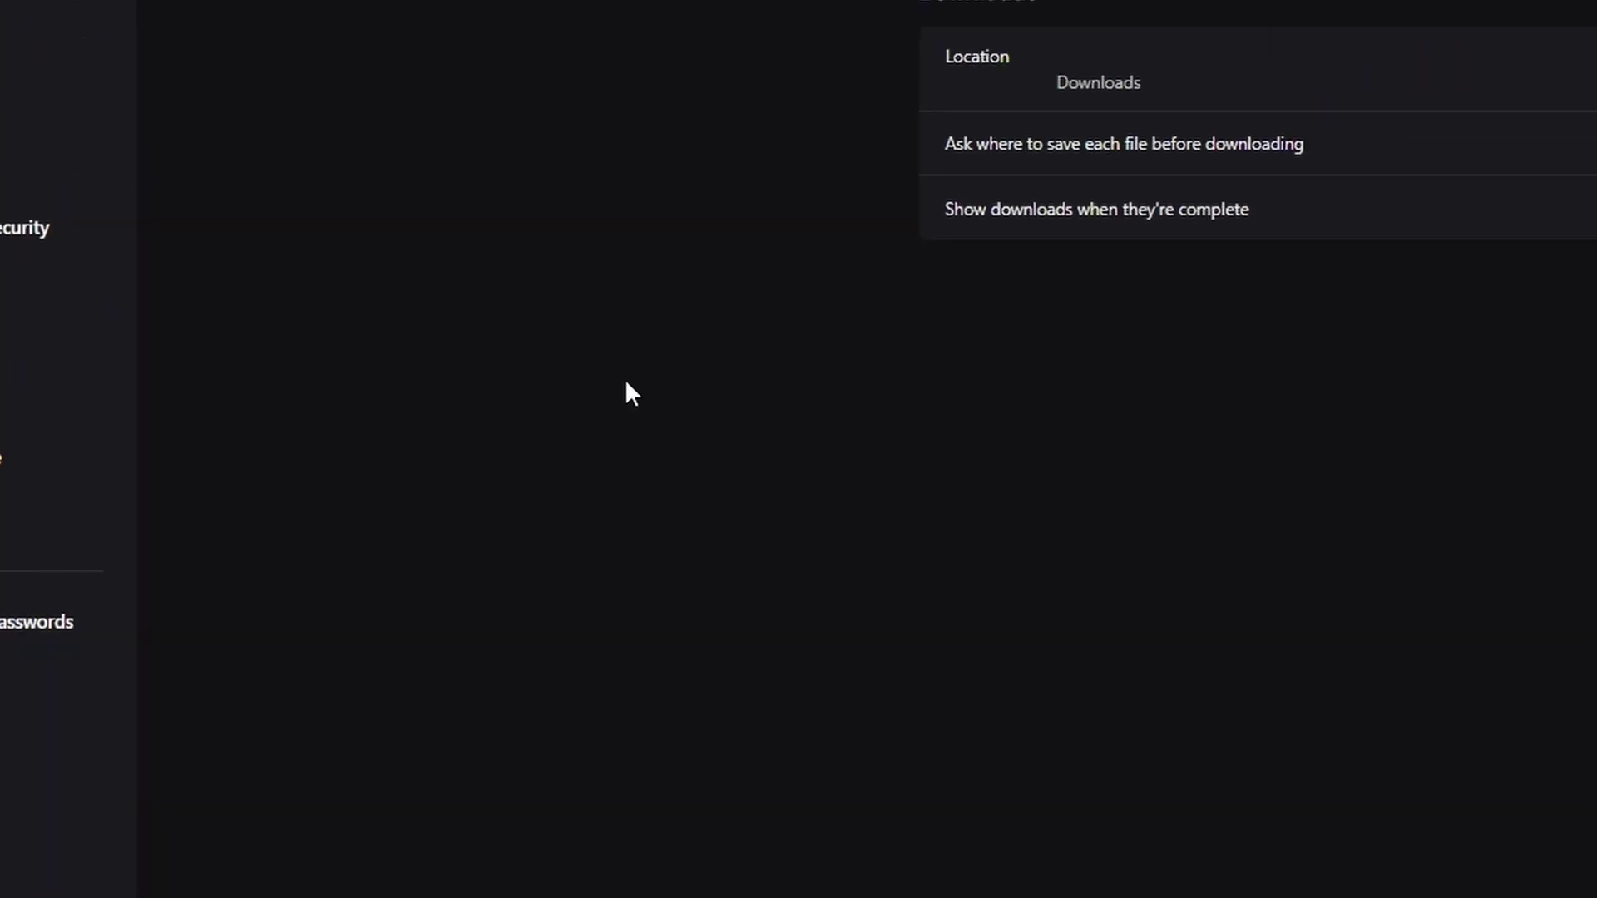
pyautogui.moveTo(415, 211); pyautogui.dragTo(552, 228)
pyautogui.click(652, 239)
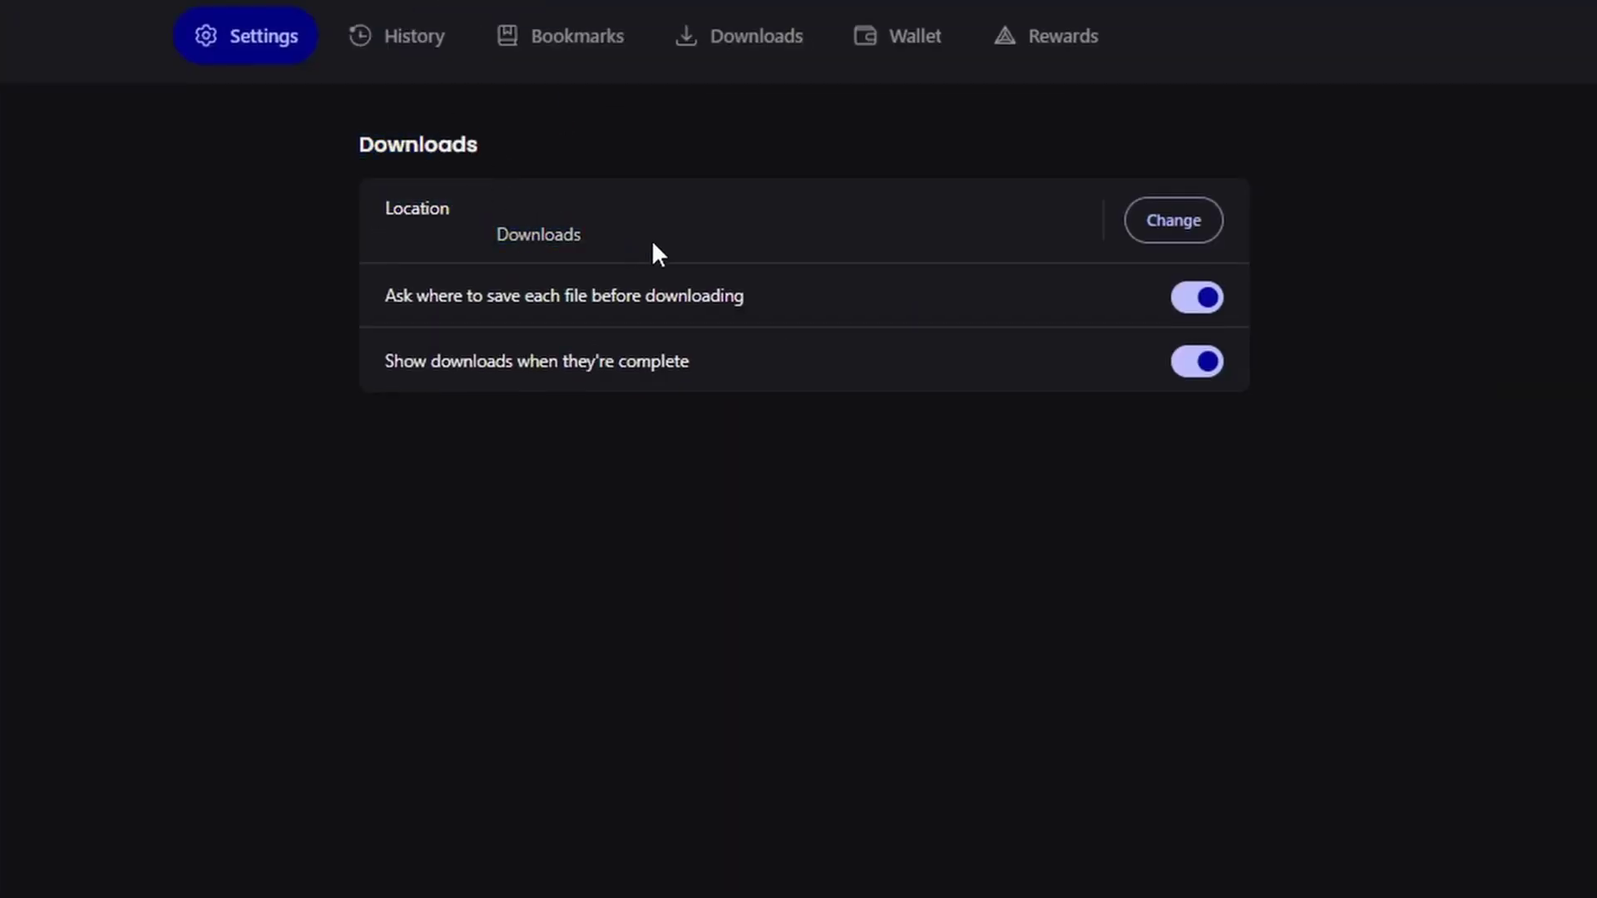
pyautogui.click(1261, 509)
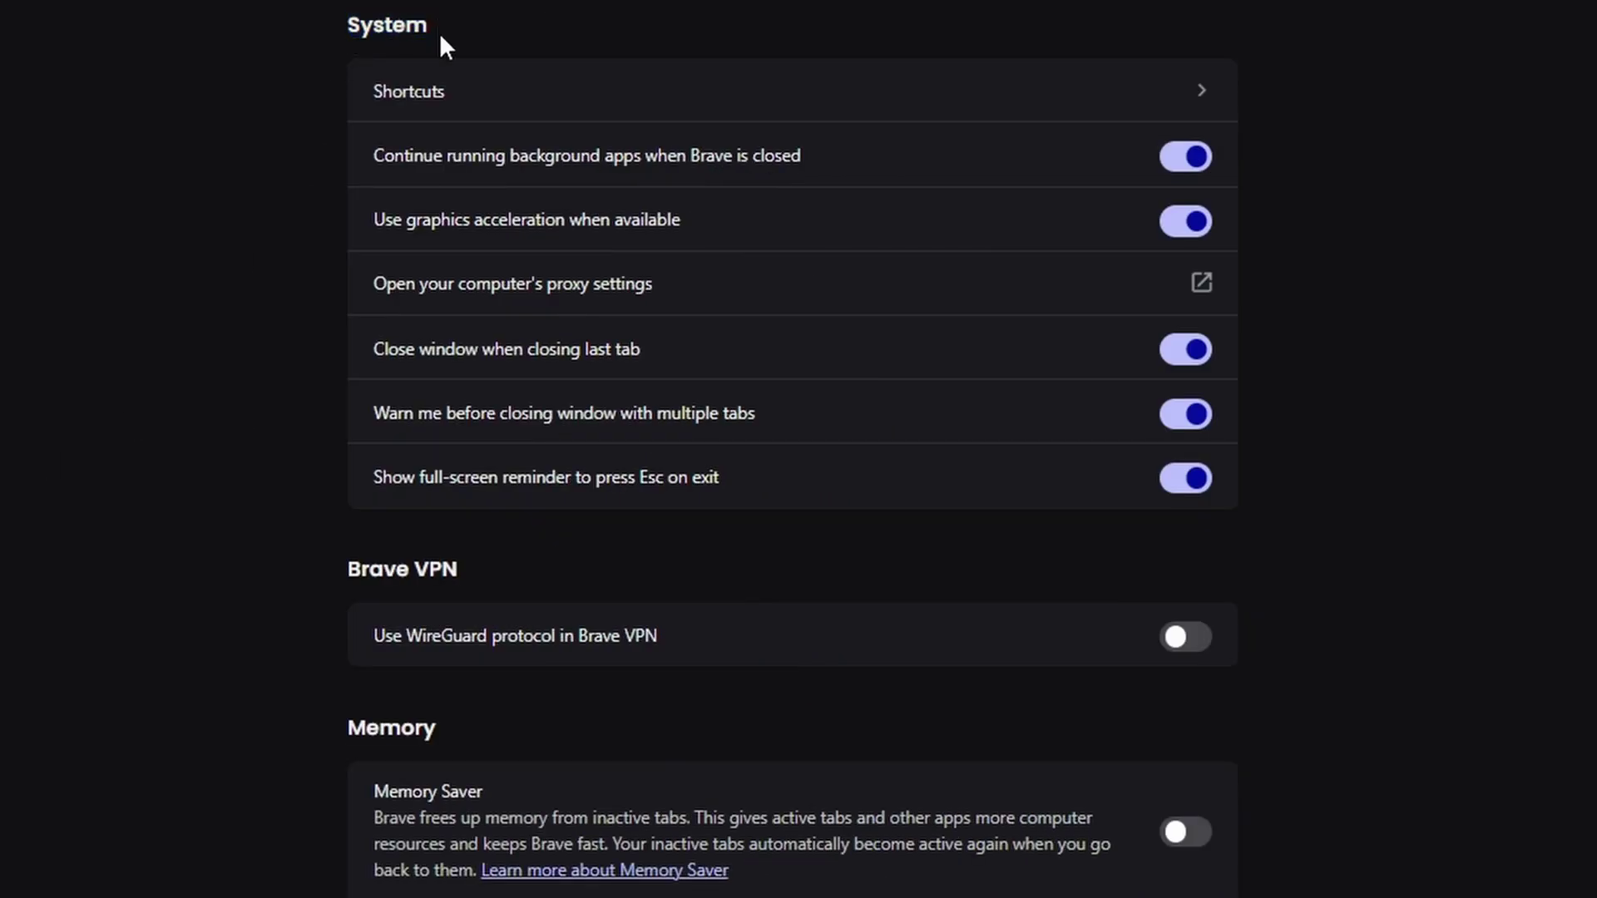
pyautogui.scroll(-6, 467, 722)
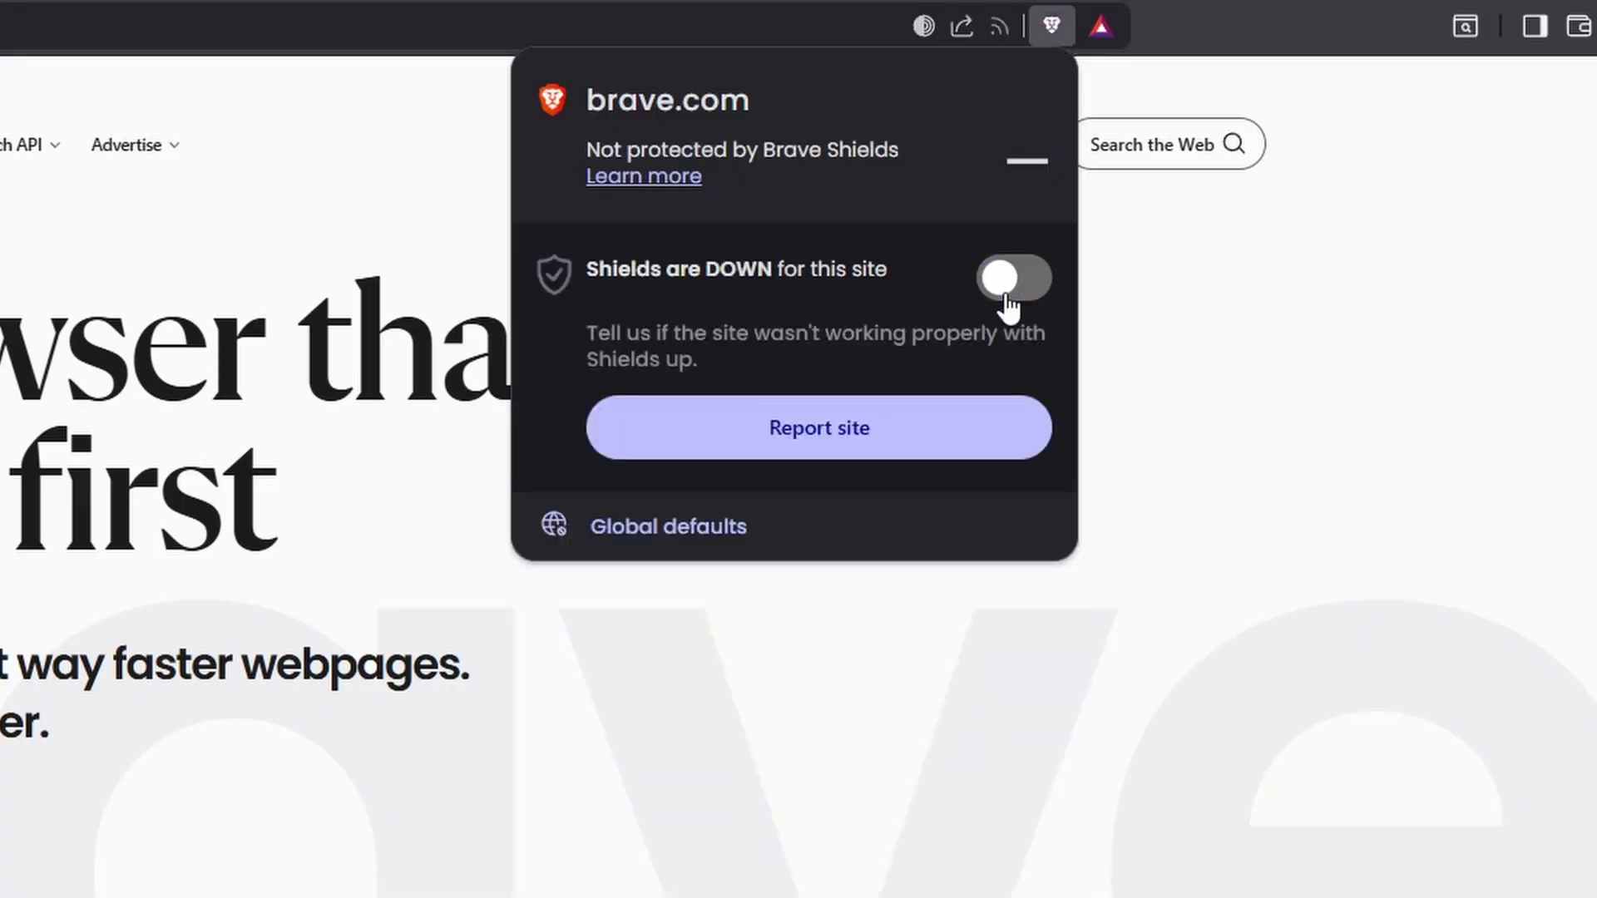
pyautogui.click(1008, 283)
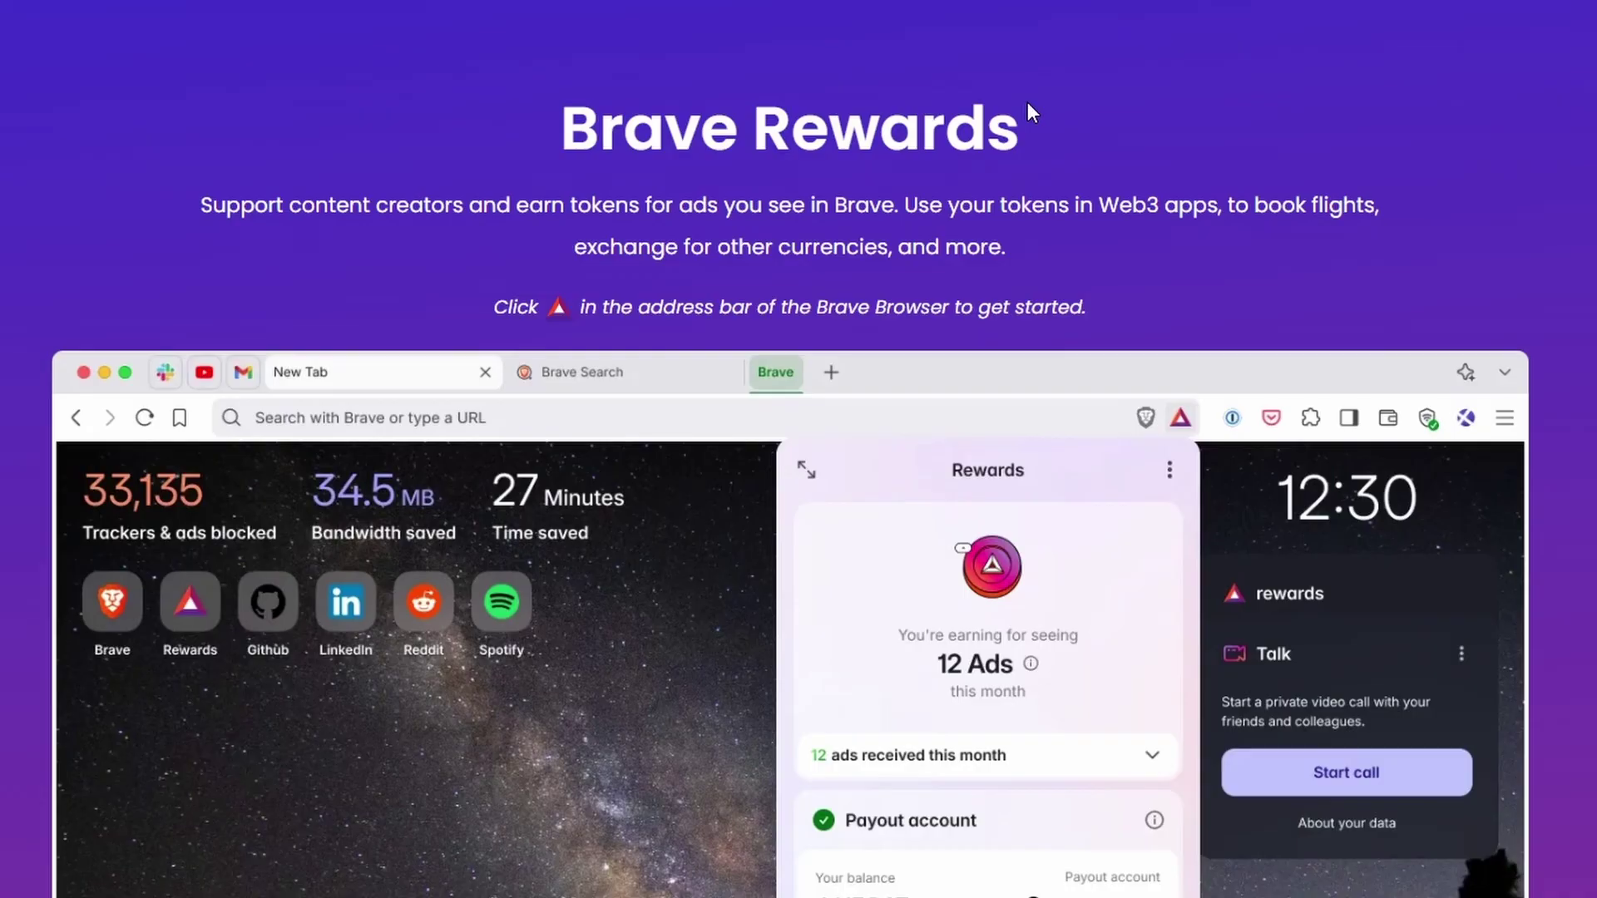
# Toggle Shields off and back on for brave.com, then browse the Rewards, News and Talk pages
pyautogui.moveTo(108, 181); pyautogui.dragTo(307, 180)
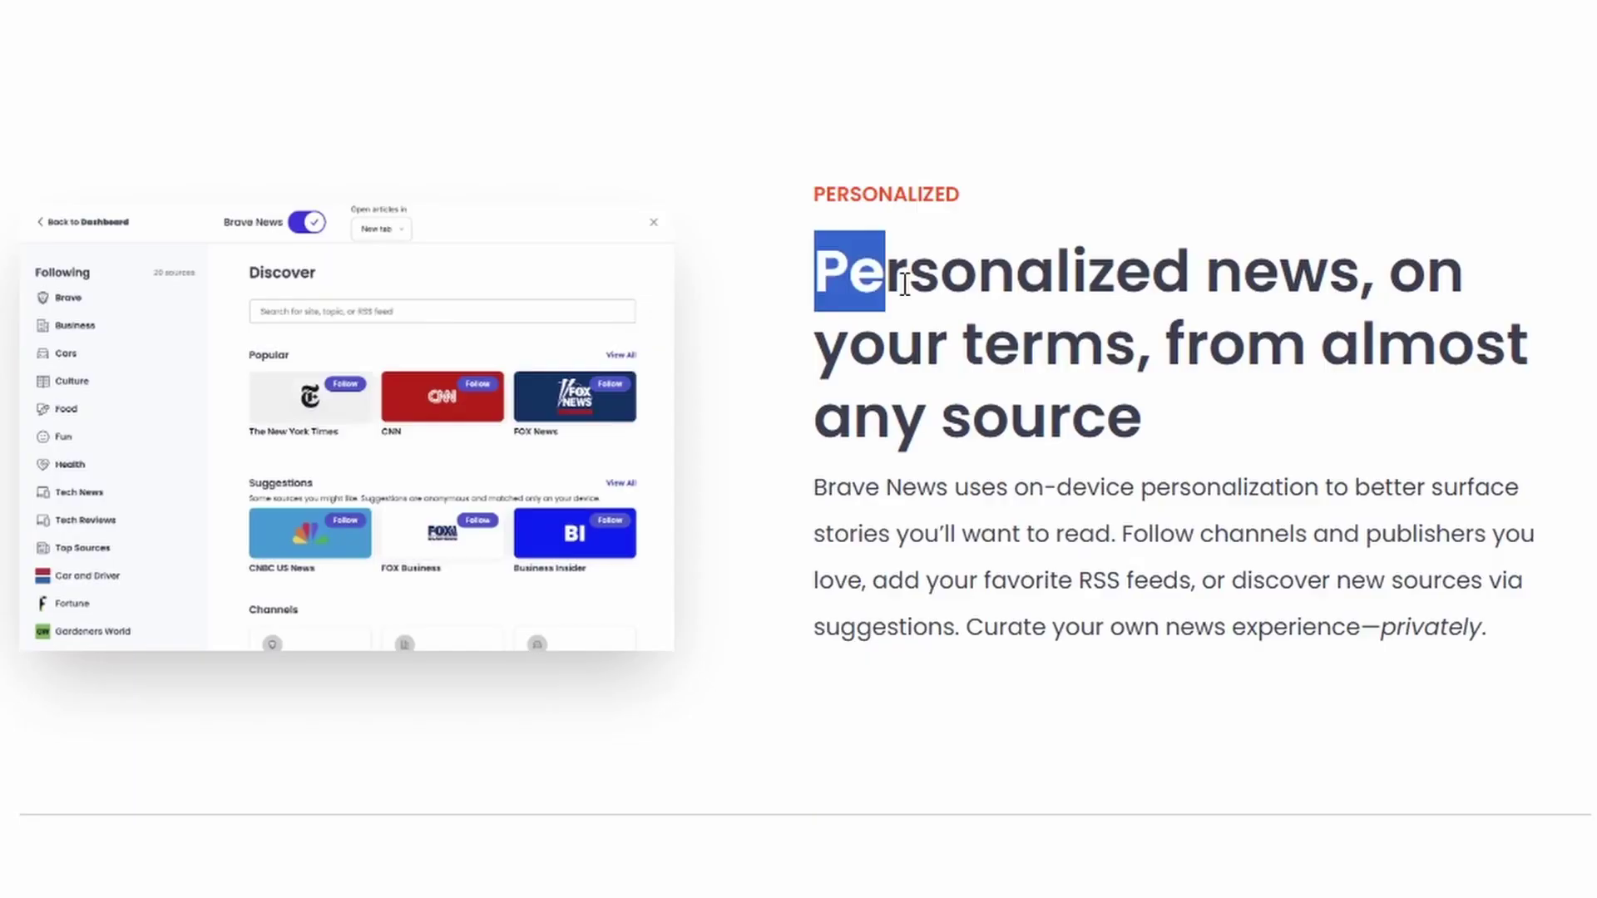
pyautogui.moveTo(891, 274); pyautogui.dragTo(1411, 434)
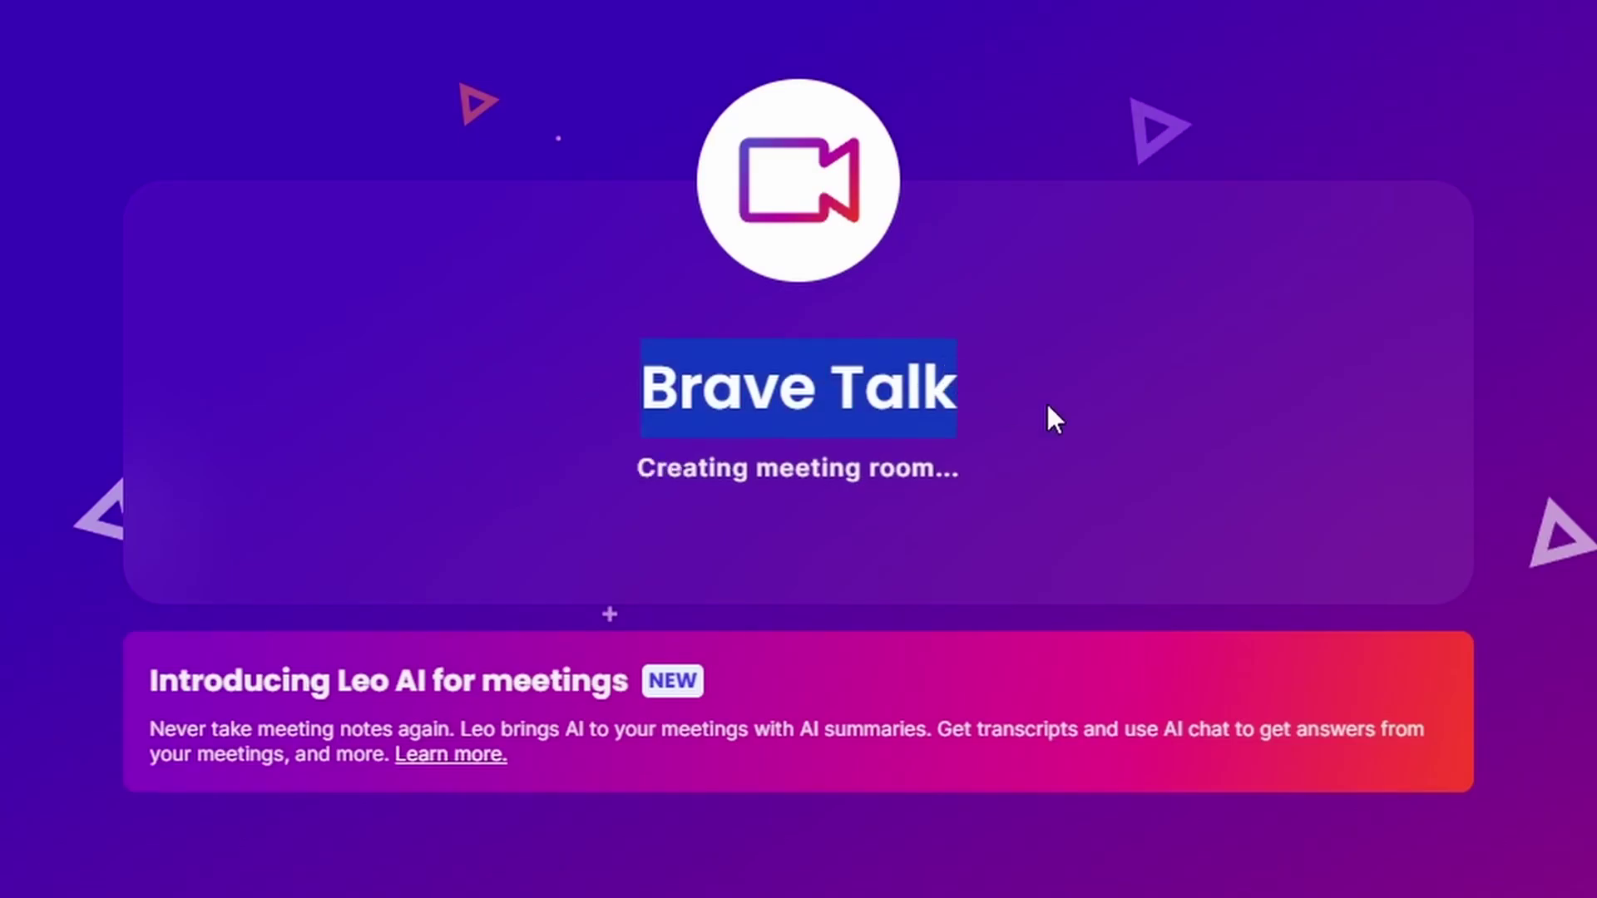
pyautogui.click(1066, 408)
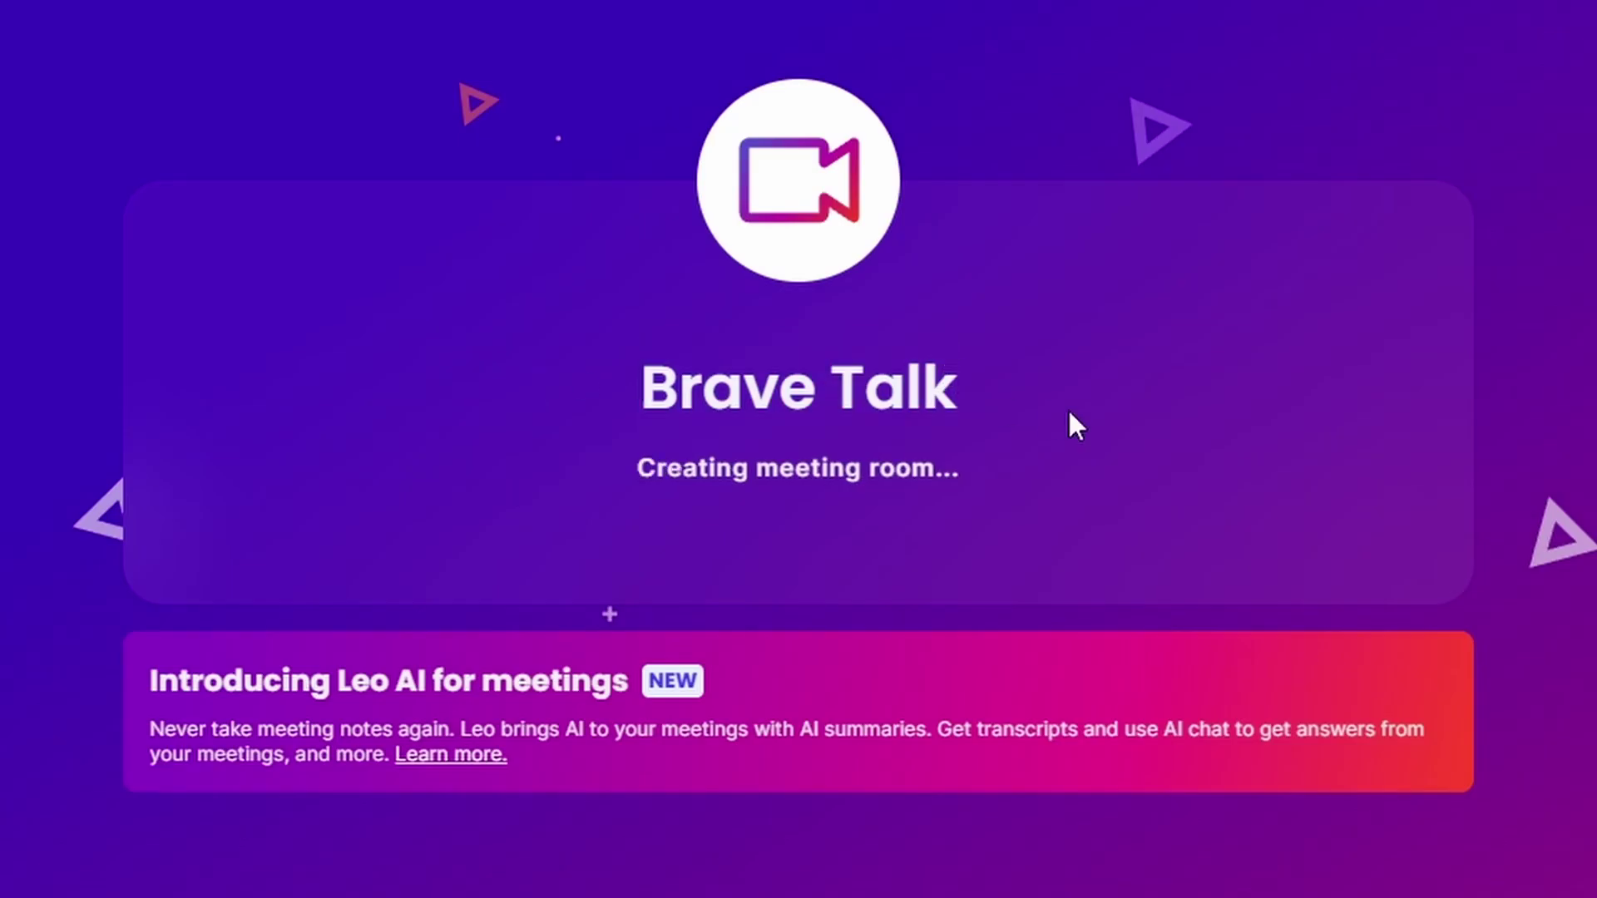